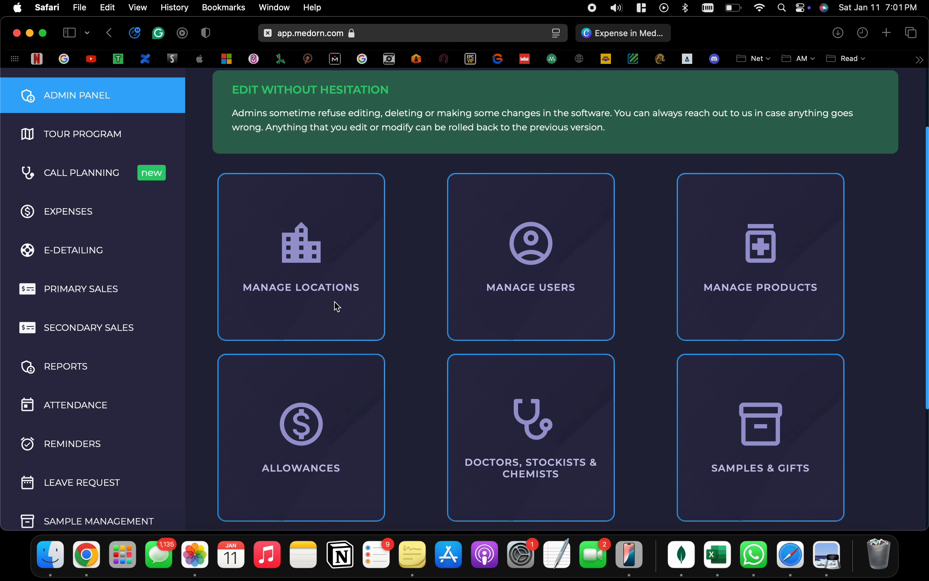
# Step: Open Manage Locations to reach the Create State page listing eight states
pyautogui.click(337, 306)
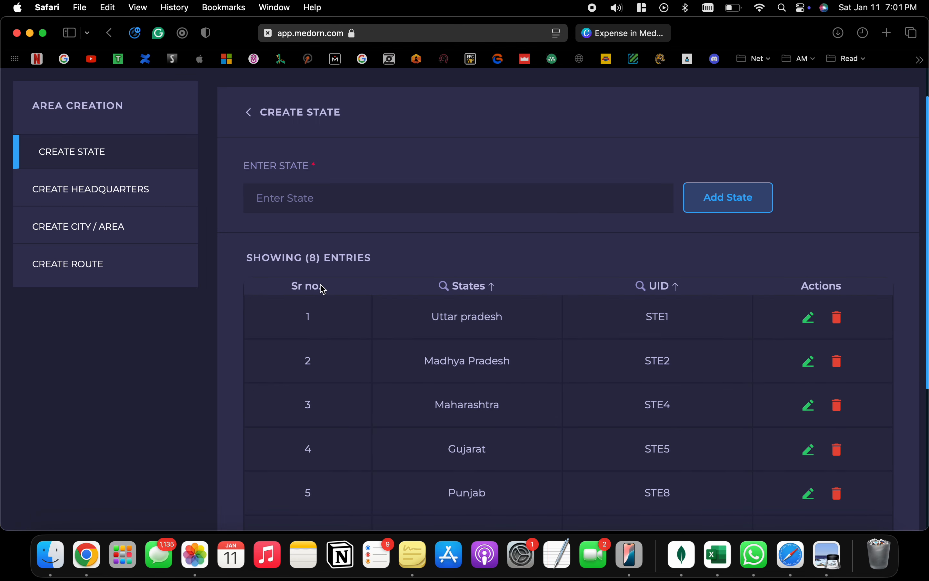
# Step: Copy 'Uttar pradesh' from the list into the state name field, then clear it
pyautogui.scroll(-2, 357, 368)
pyautogui.scroll(5, 357, 367)
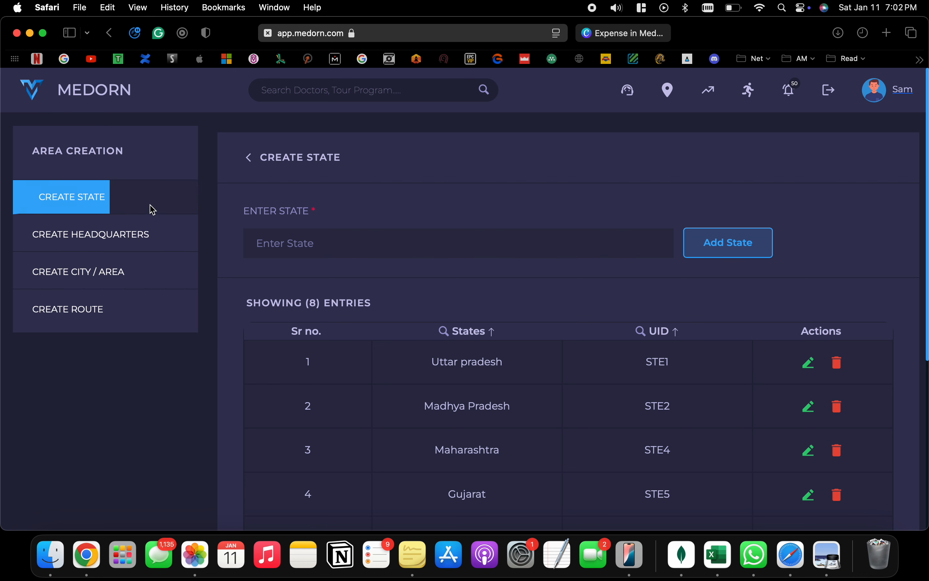
pyautogui.scroll(-2, 503, 258)
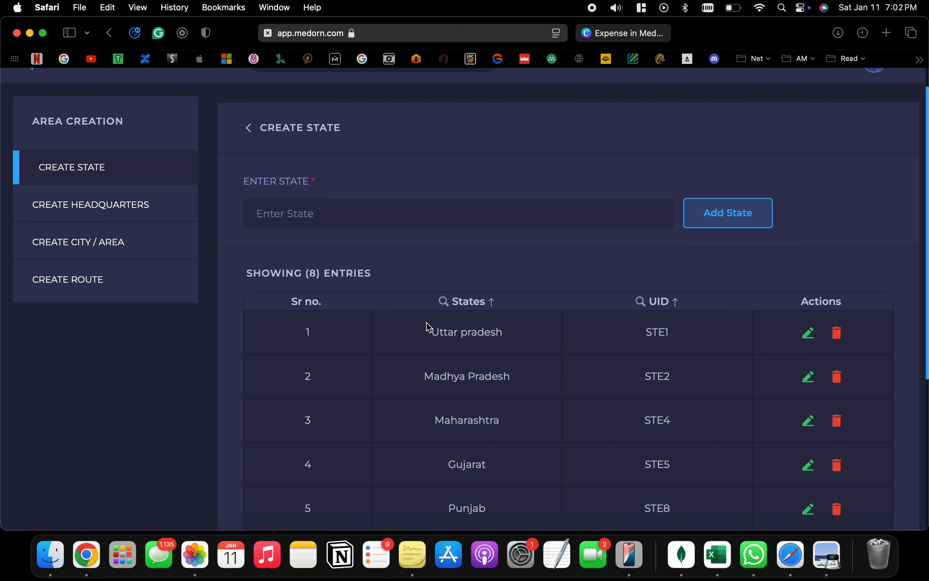
pyautogui.moveTo(429, 332); pyautogui.dragTo(507, 338)
pyautogui.press('super+c')
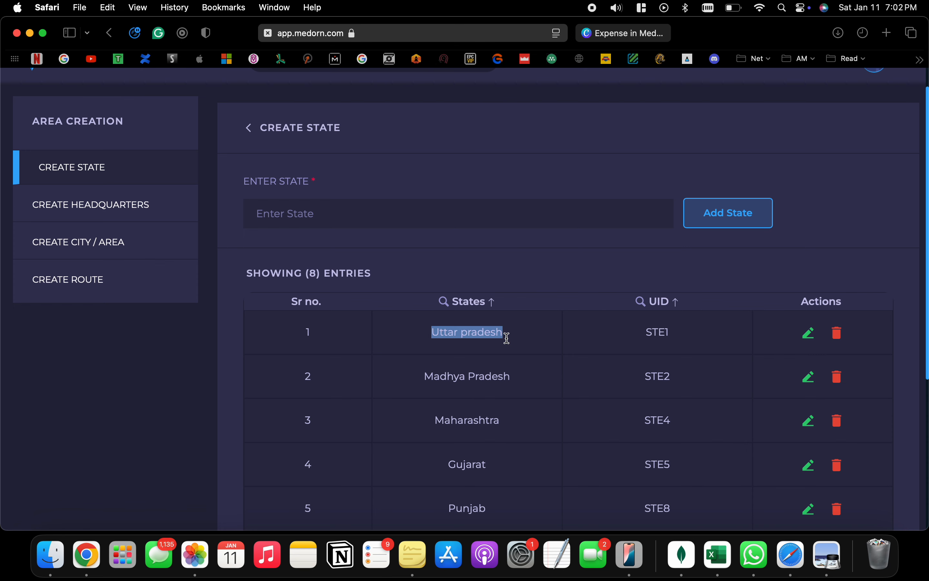
pyautogui.click(369, 221)
pyautogui.press('super+v')
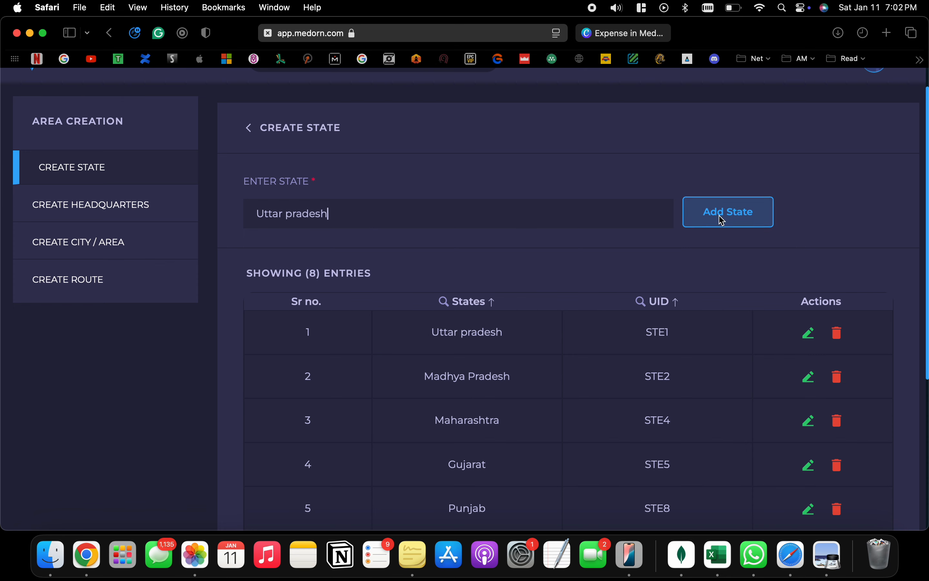
pyautogui.moveTo(373, 220); pyautogui.dragTo(255, 215)
pyautogui.press('BackSpace')
# Step: Scroll the state table and move on to Create Headquarters
pyautogui.scroll(-6, 292, 283)
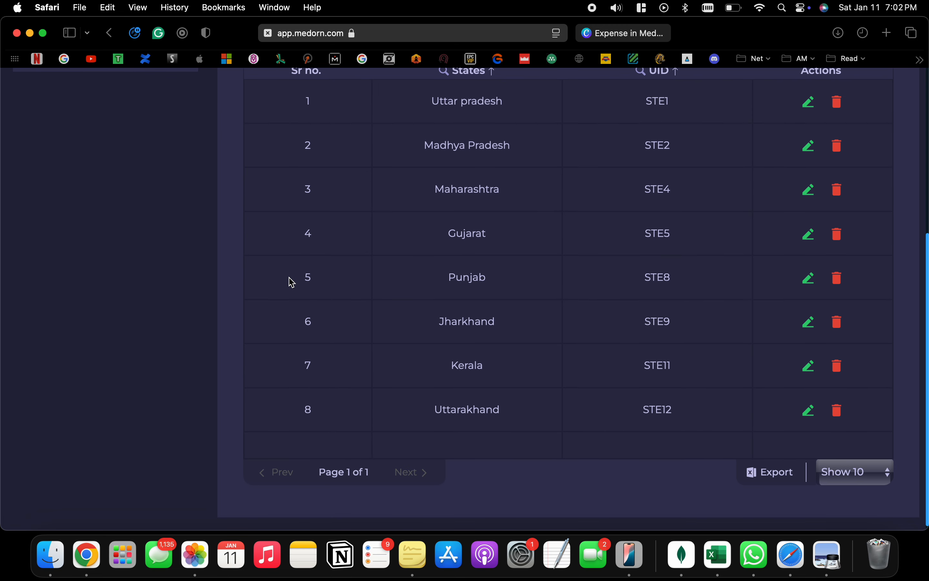
pyautogui.scroll(2, 291, 281)
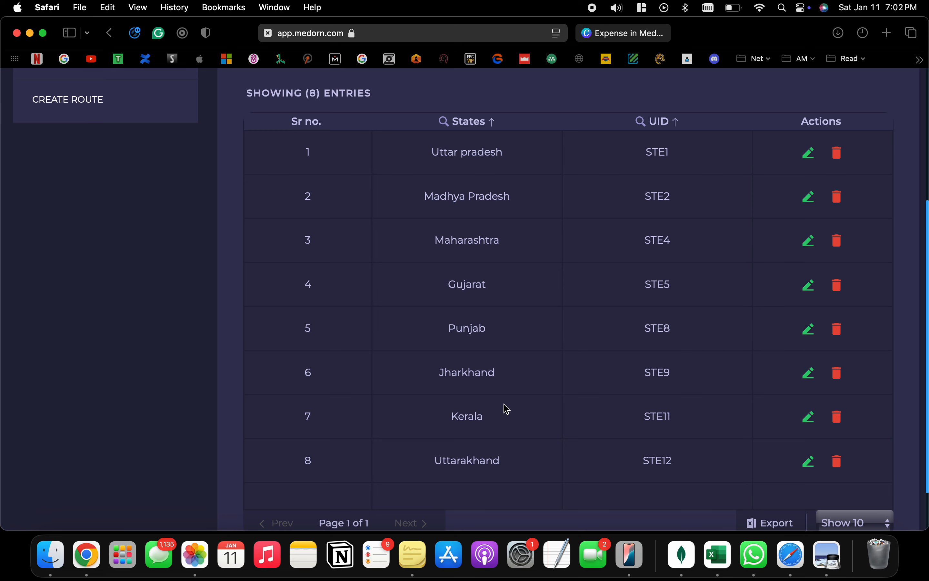
pyautogui.scroll(5, 504, 476)
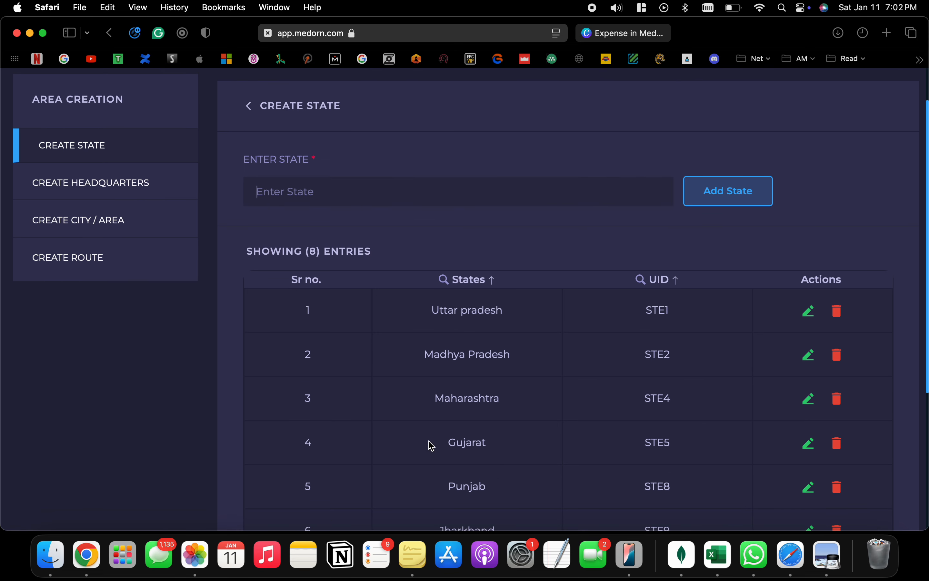
pyautogui.click(127, 191)
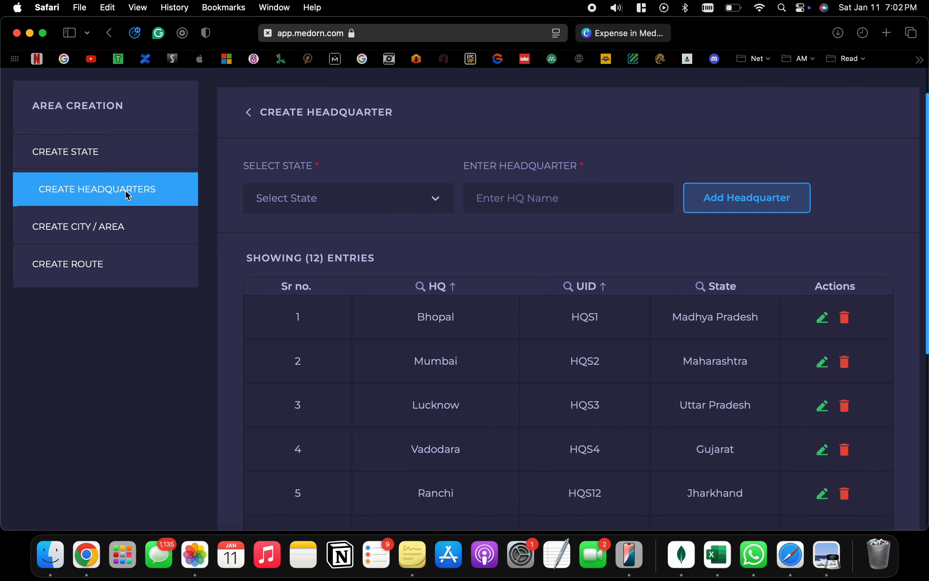
# Step: Choose Madhya Pradesh as the headquarter's state, then go to Create City / Area
pyautogui.click(336, 200)
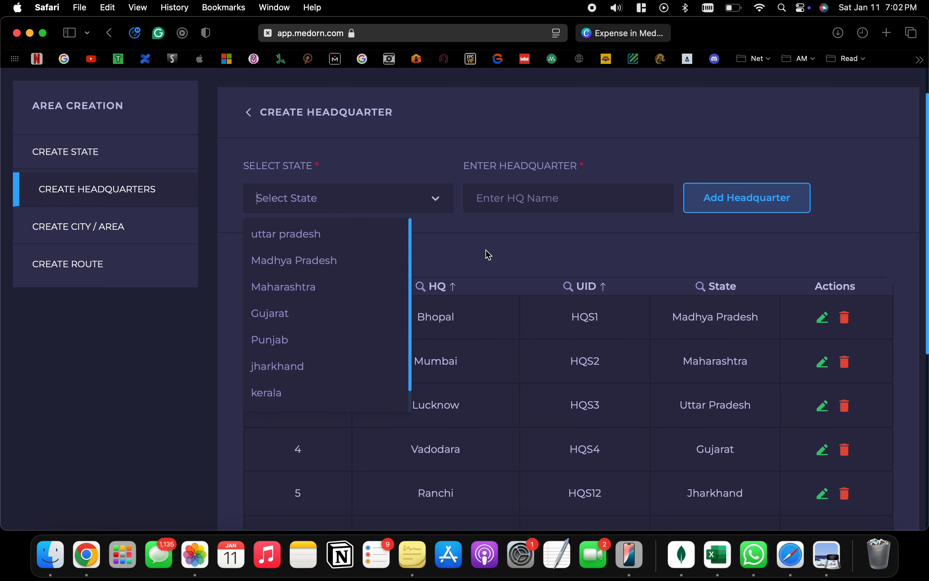
pyautogui.click(386, 258)
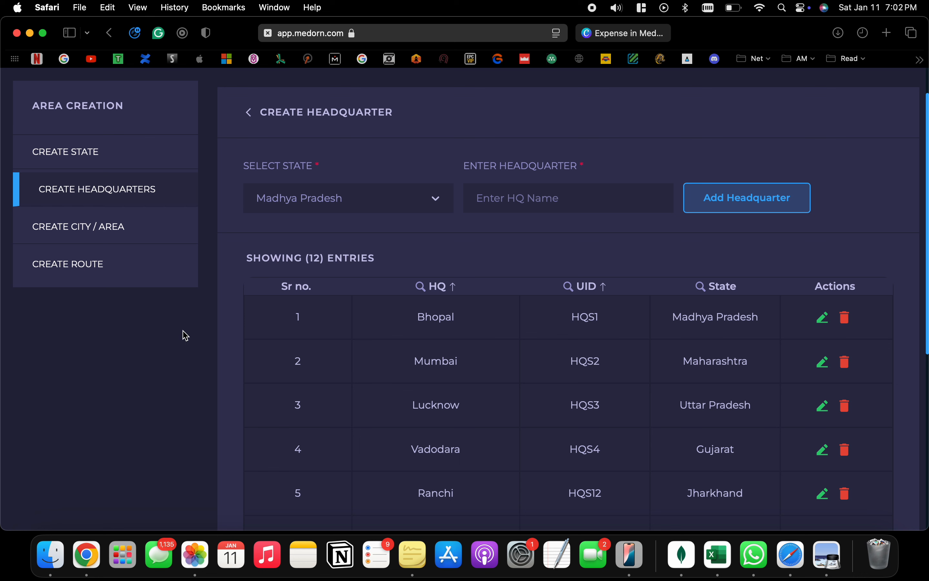
pyautogui.click(127, 242)
pyautogui.click(131, 239)
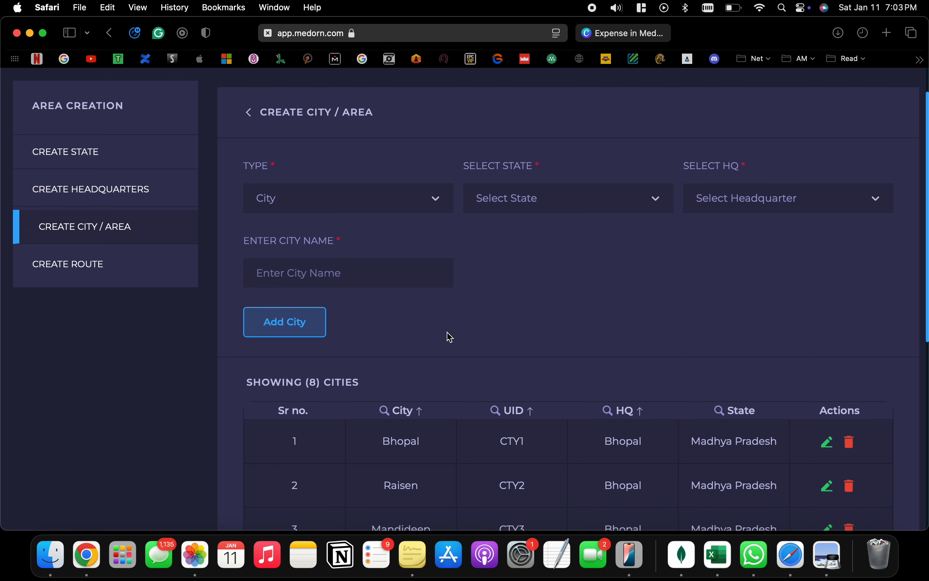
pyautogui.scroll(-3, 447, 337)
pyautogui.scroll(-3, 447, 337)
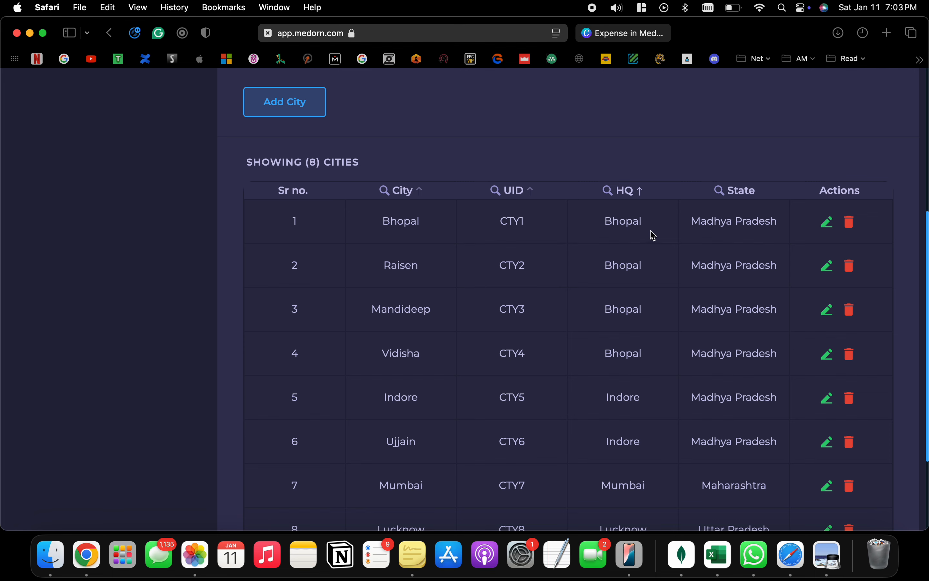
pyautogui.scroll(3, 608, 241)
pyautogui.scroll(-3, 608, 242)
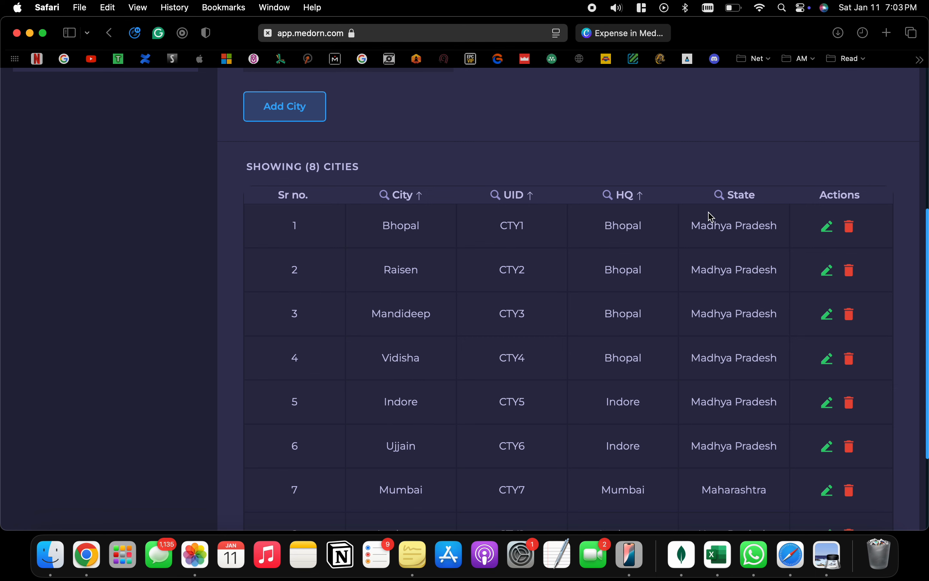
pyautogui.scroll(-2, 701, 369)
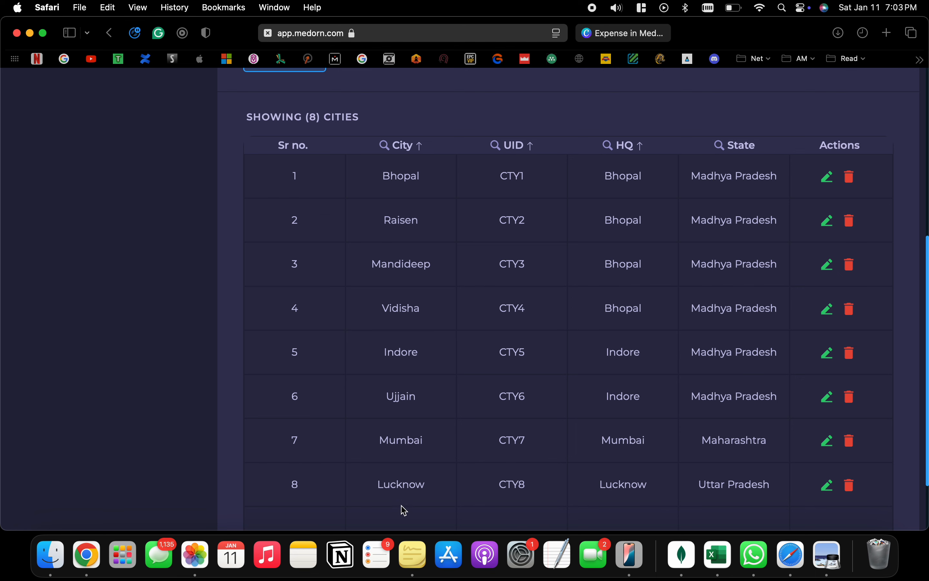
pyautogui.scroll(2, 175, 311)
pyautogui.scroll(4, 175, 311)
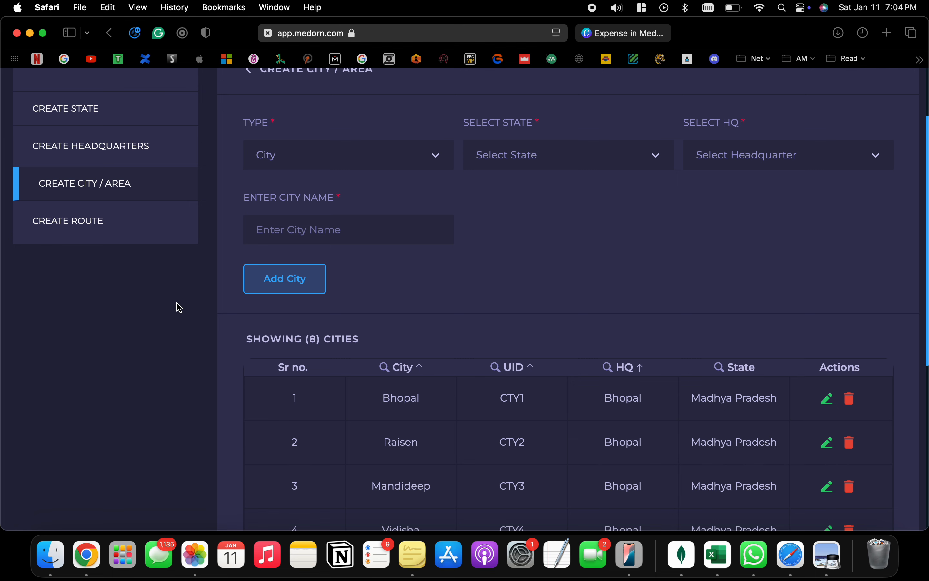
# Step: Switch Type to Local Area and browse the five existing local areas
pyautogui.click(325, 163)
pyautogui.click(330, 218)
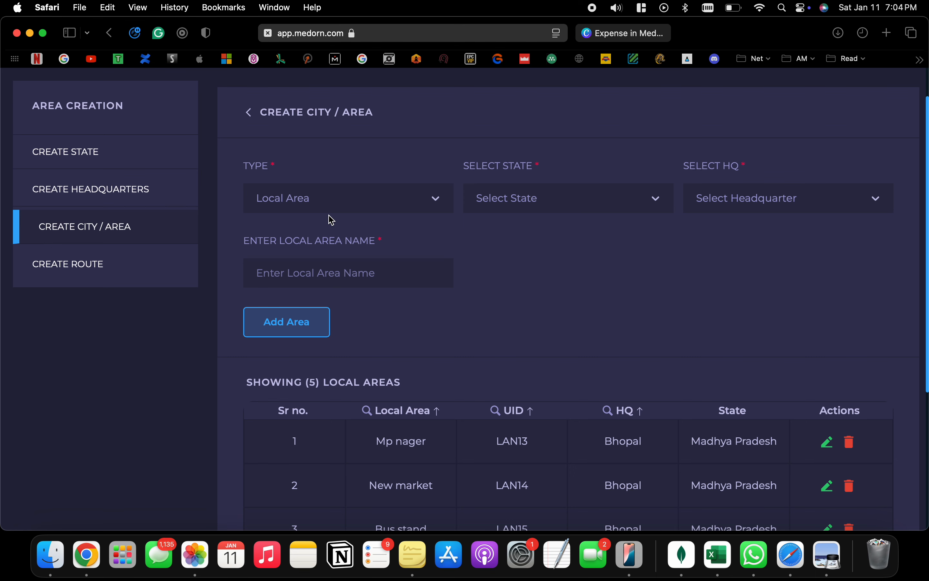
pyautogui.scroll(-5, 331, 220)
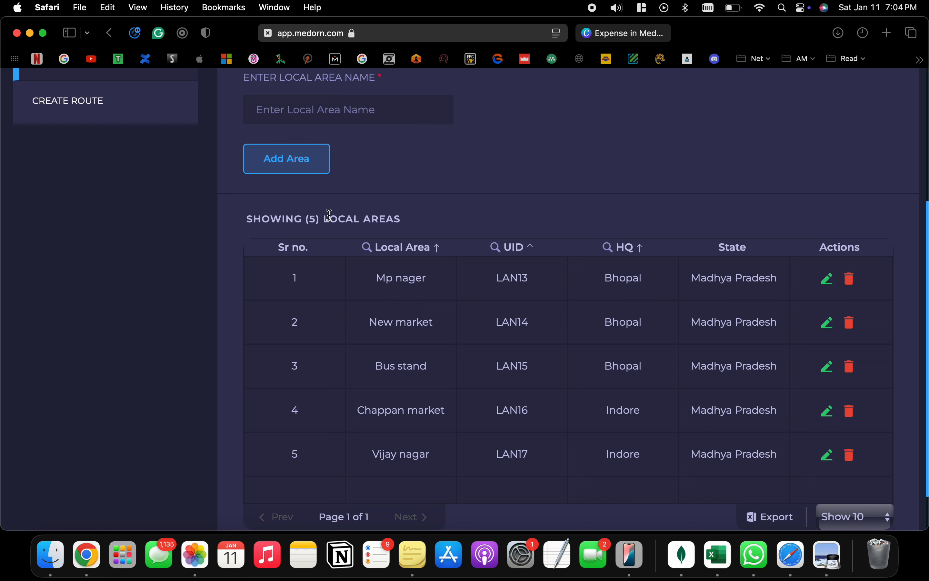
pyautogui.scroll(5, 332, 216)
pyautogui.scroll(-3, 342, 272)
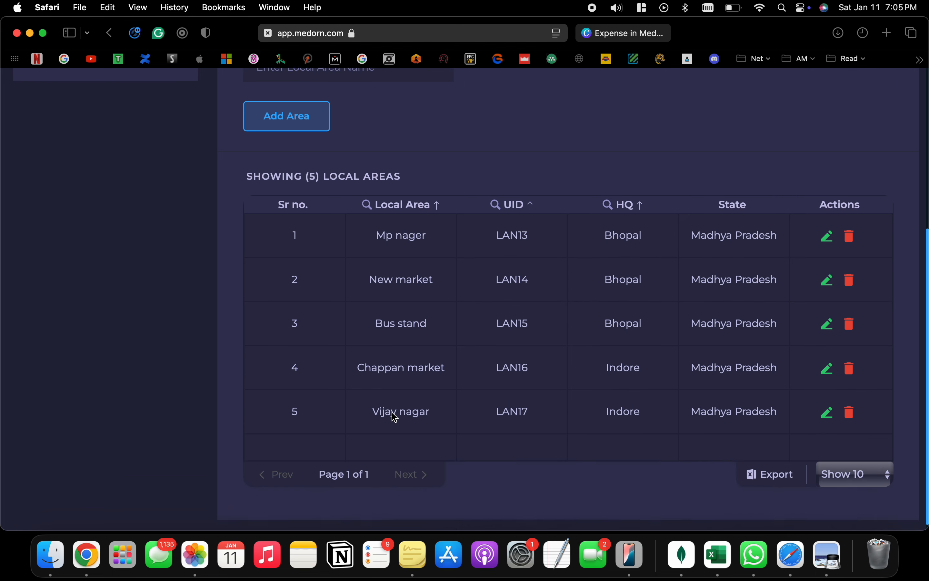
pyautogui.scroll(-3, 395, 415)
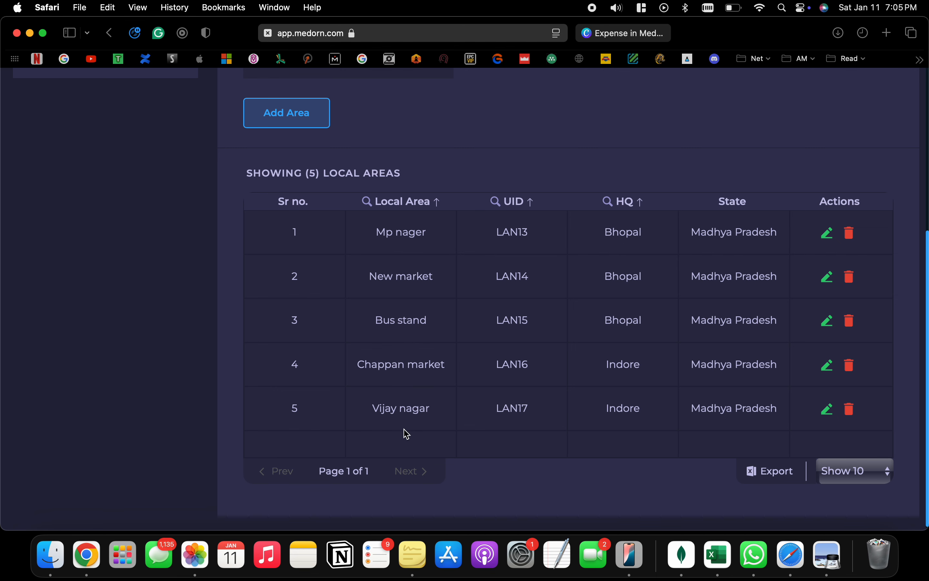
pyautogui.scroll(10, 406, 433)
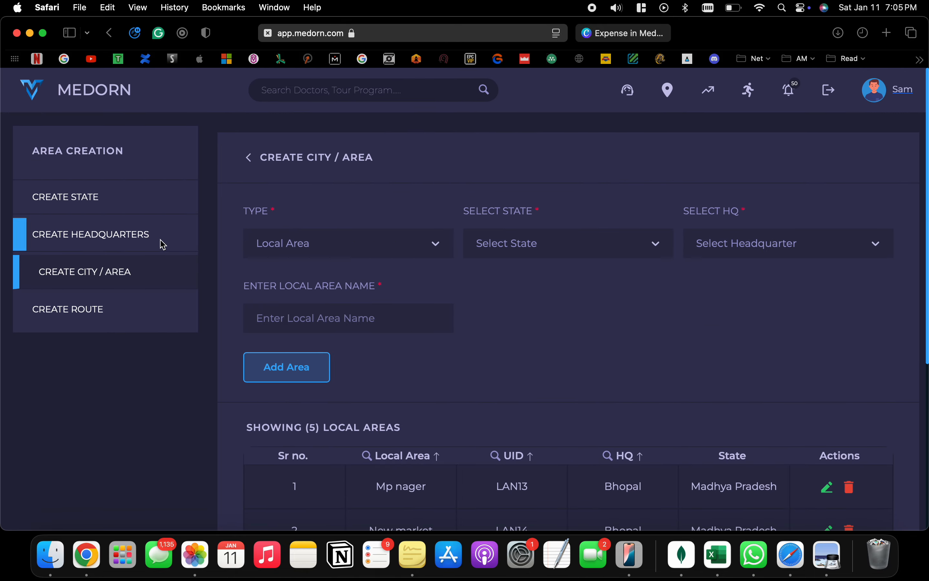
# Step: Switch Type back to City, review the eight cities, and go to Create Route
pyautogui.click(326, 253)
pyautogui.click(321, 282)
pyautogui.scroll(-10, 493, 332)
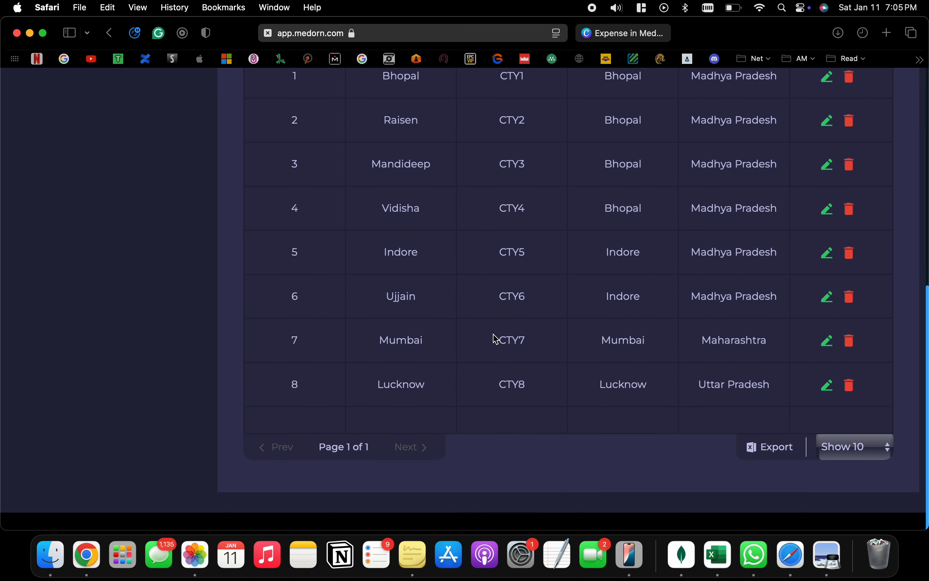
pyautogui.scroll(3, 460, 321)
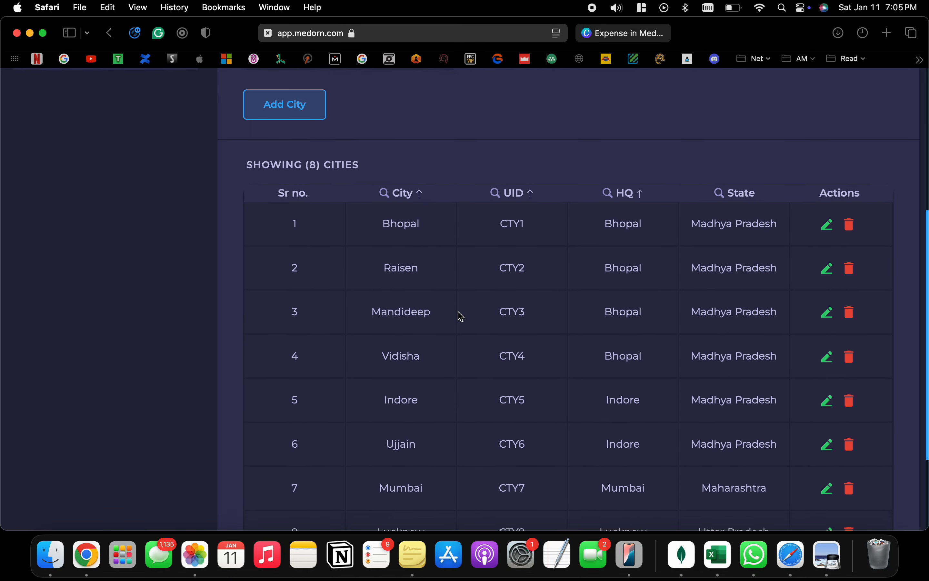
pyautogui.scroll(1, 461, 317)
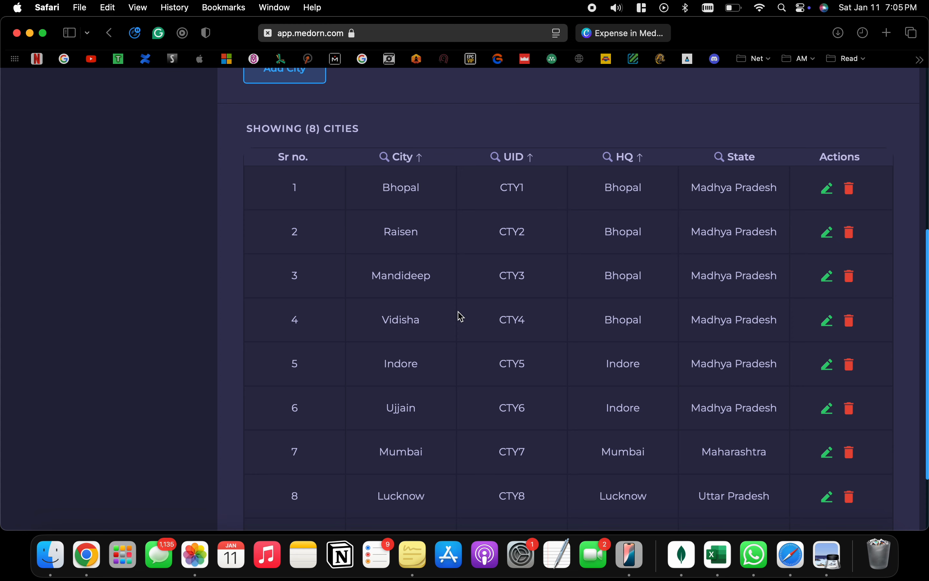
pyautogui.scroll(10, 459, 315)
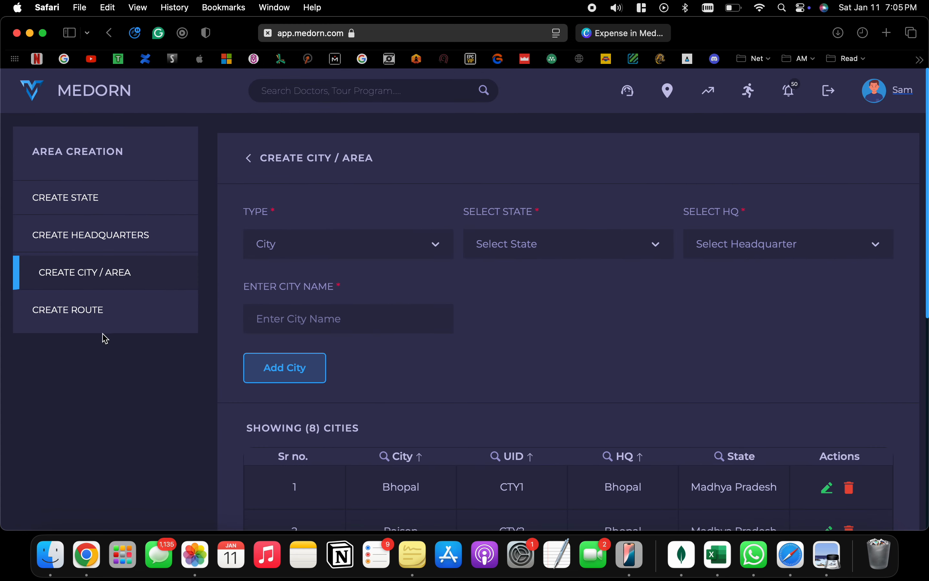
pyautogui.click(83, 326)
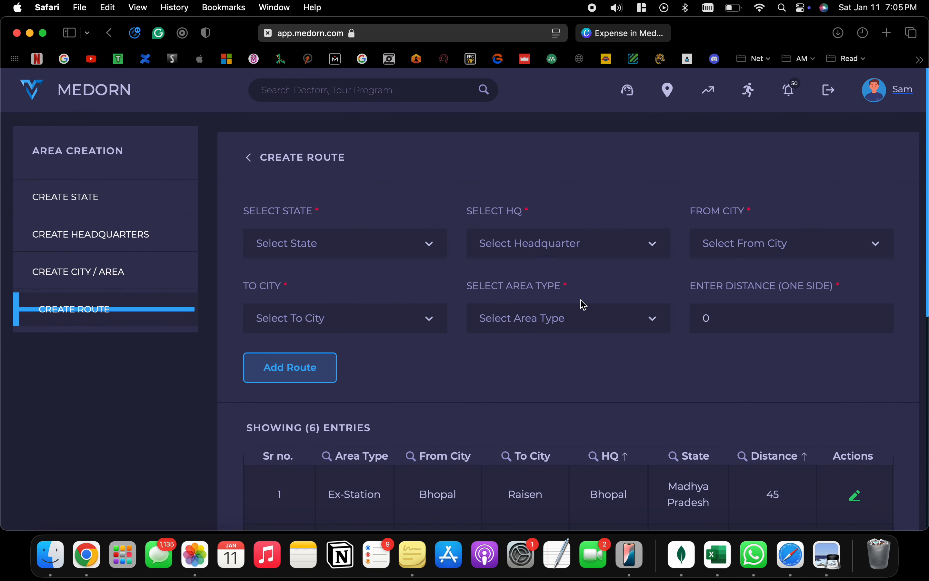
# Step: Set the new route's state to Madhya Pradesh and headquarter to Bhopal
pyautogui.click(599, 318)
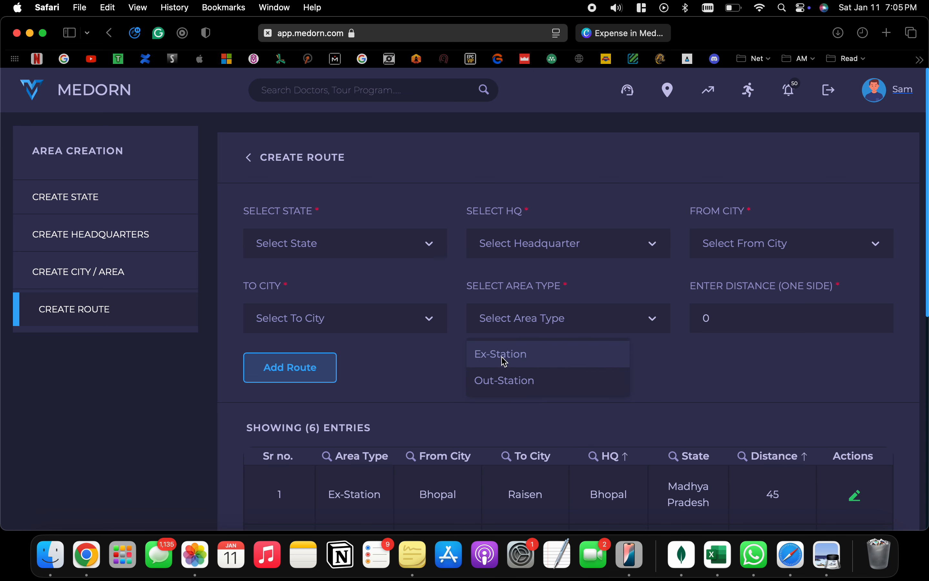
pyautogui.click(371, 376)
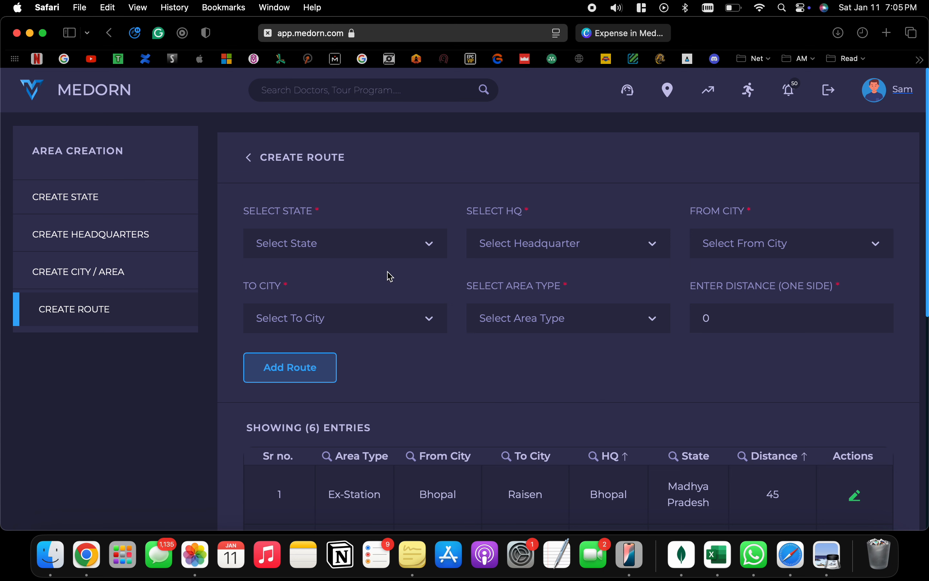
pyautogui.click(387, 246)
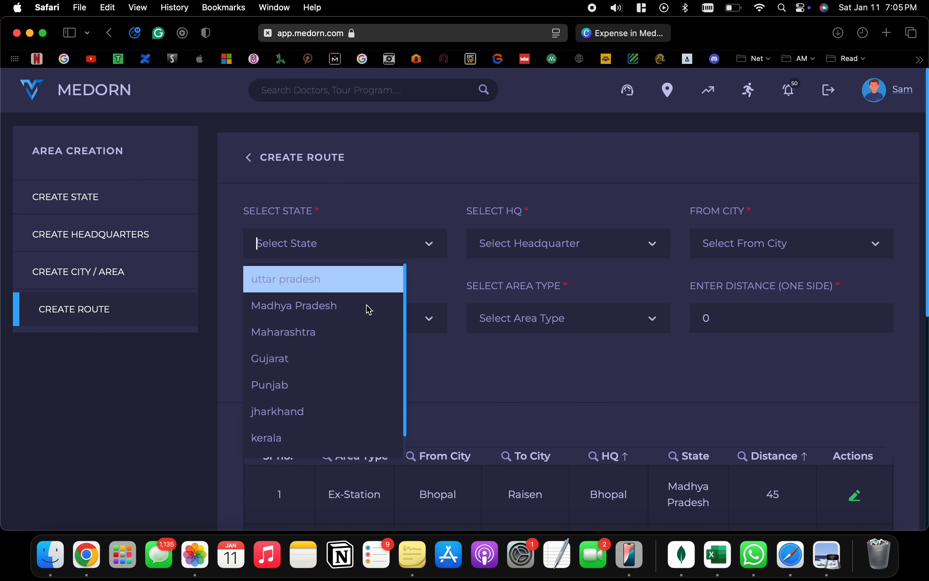
pyautogui.click(329, 304)
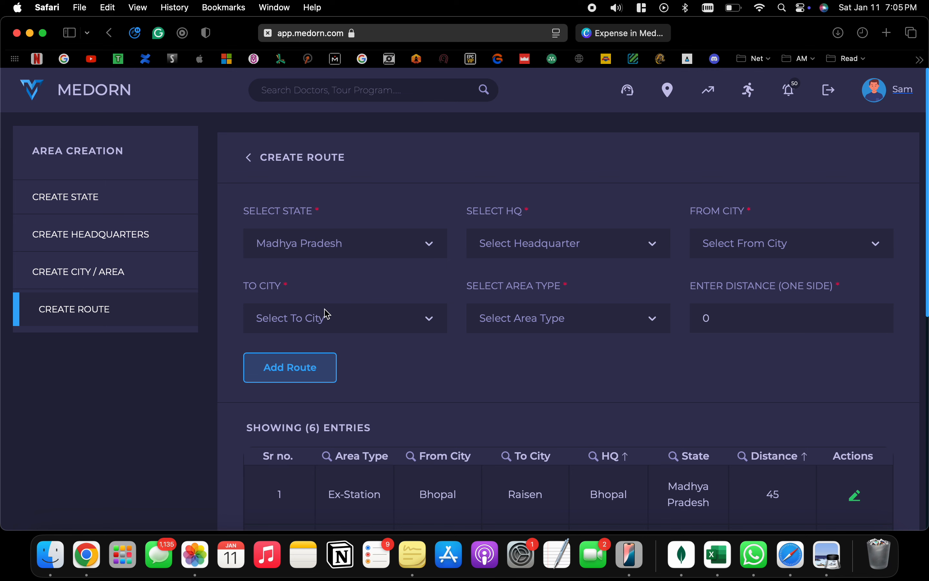
pyautogui.click(524, 256)
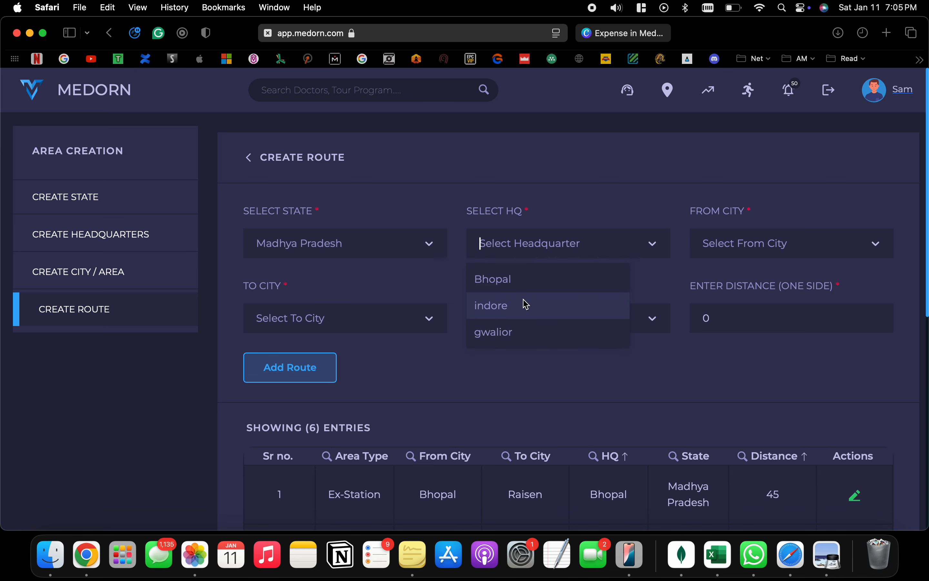
pyautogui.click(525, 284)
# Step: Fill the route as bhopal to vidisha, Ex-Station, with one-side distance 75
pyautogui.click(731, 252)
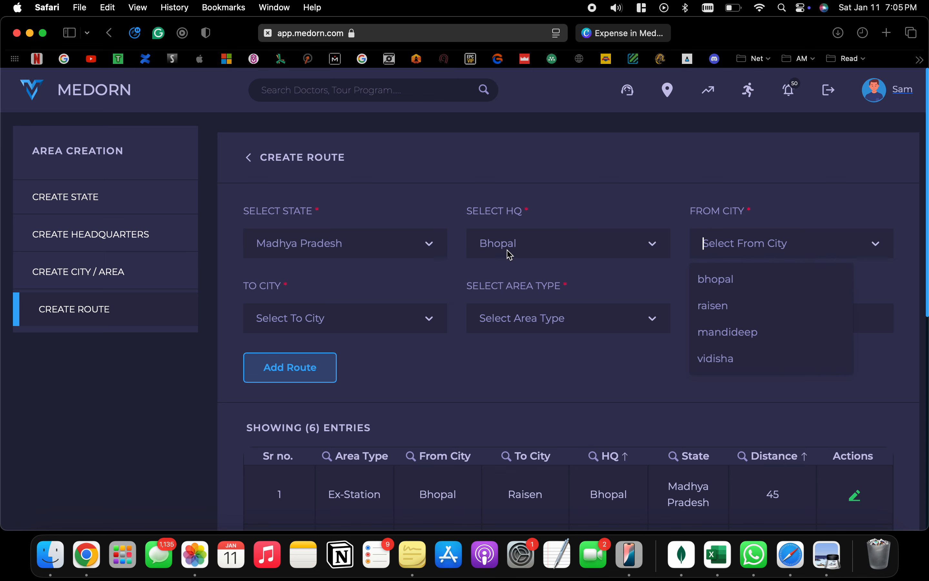
pyautogui.click(729, 286)
pyautogui.click(413, 319)
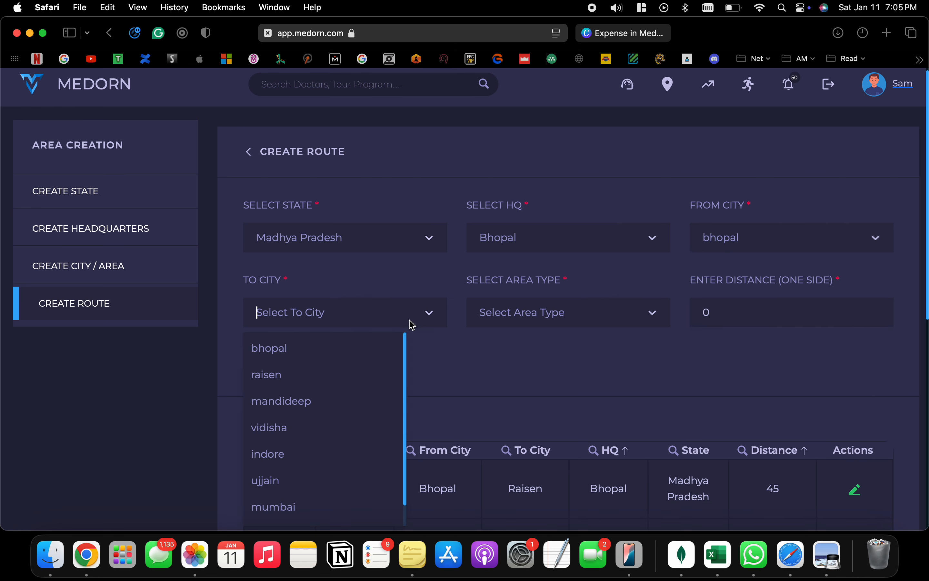
pyautogui.click(343, 432)
pyautogui.click(576, 314)
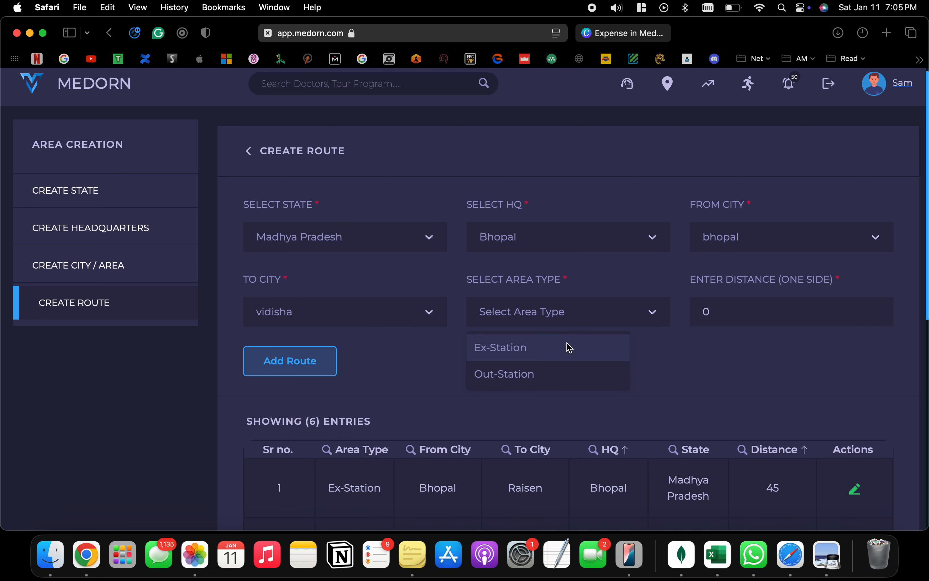
pyautogui.click(570, 347)
pyautogui.press('Tab')
pyautogui.write('7')
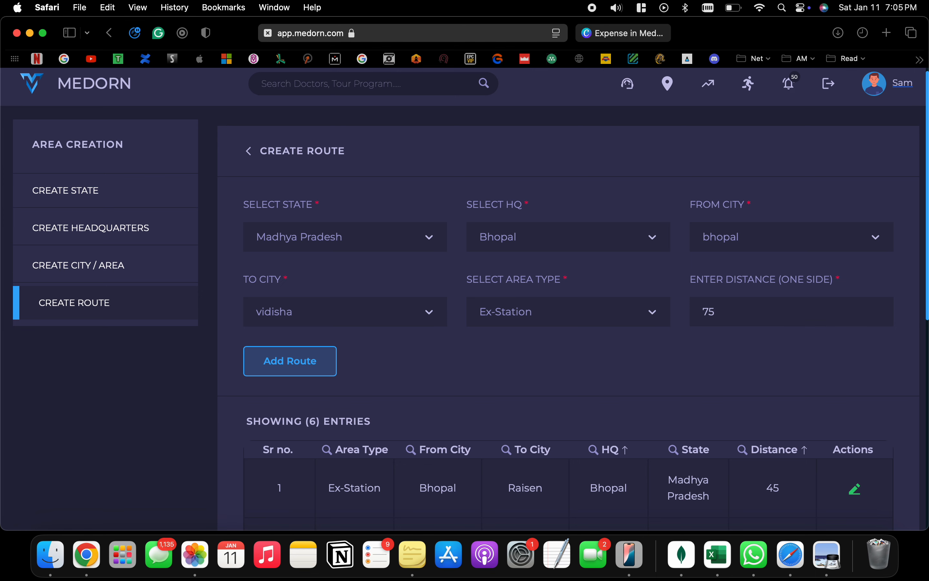
pyautogui.scroll(-3, 565, 357)
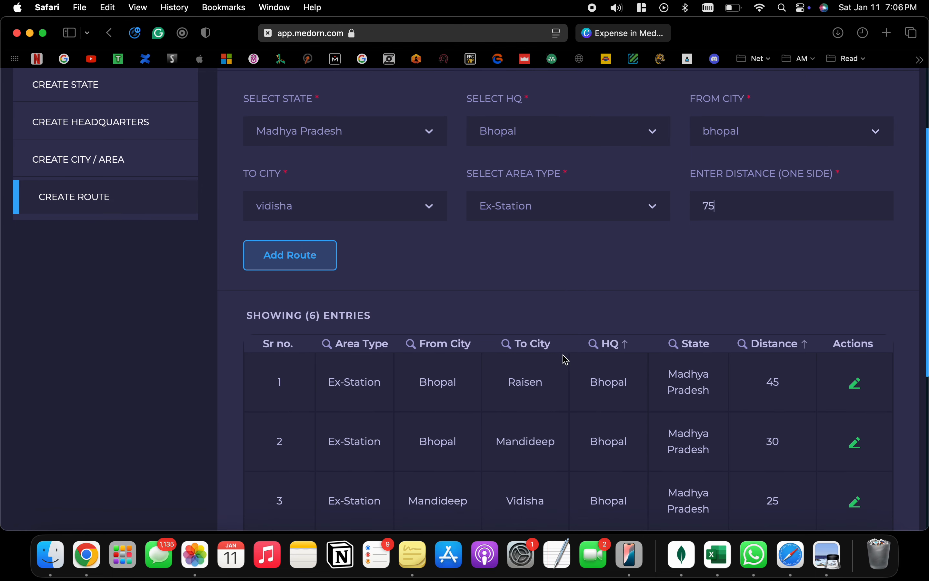
pyautogui.scroll(-4, 566, 359)
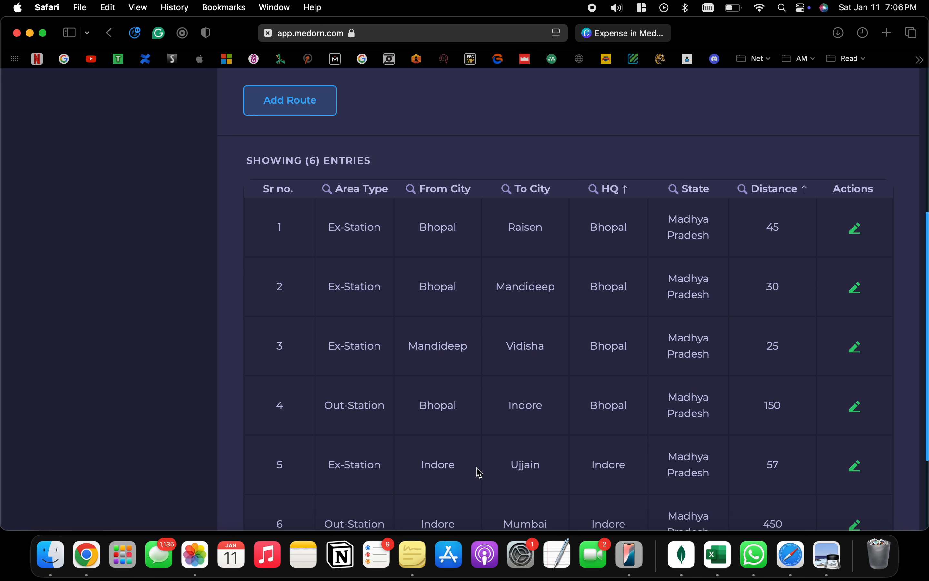
pyautogui.scroll(-2, 479, 461)
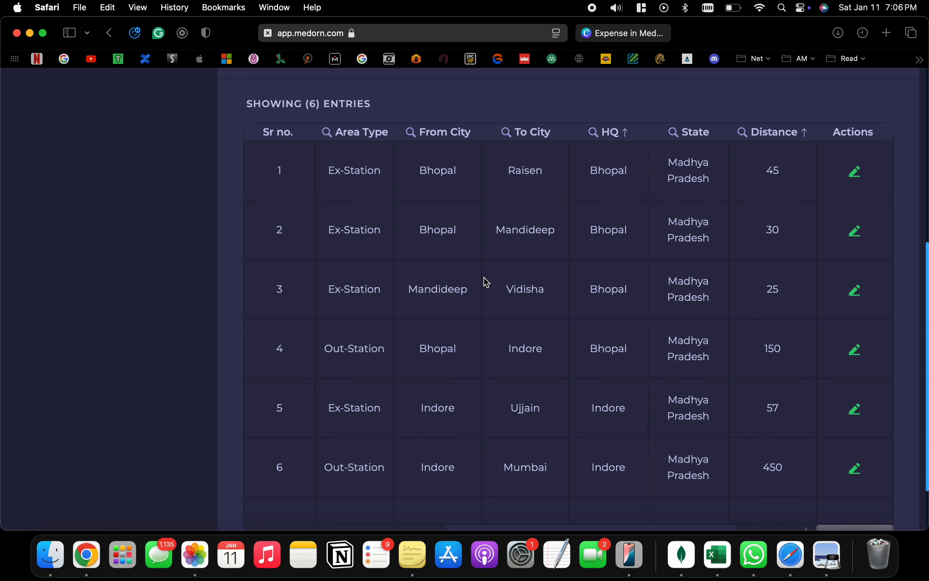
pyautogui.scroll(-2, 477, 420)
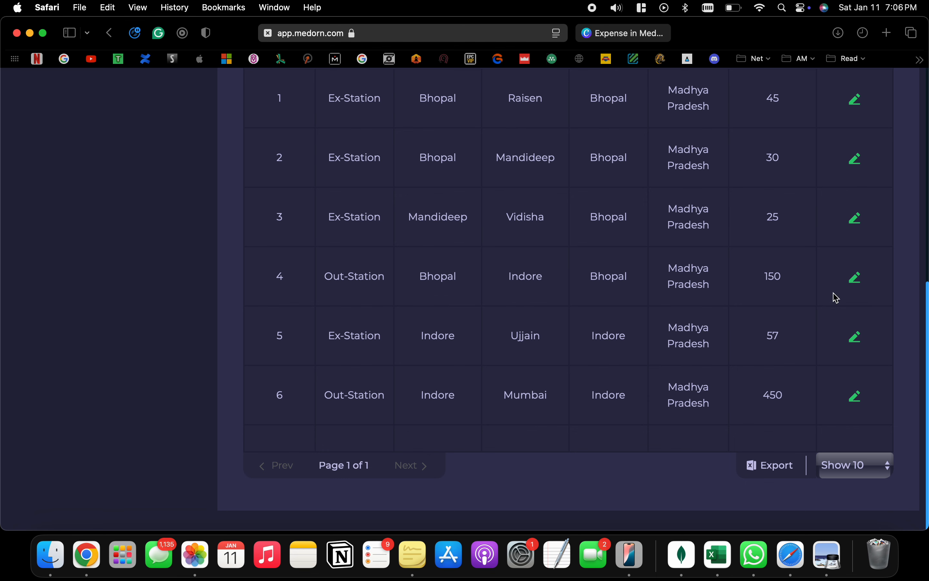
pyautogui.scroll(3, 837, 298)
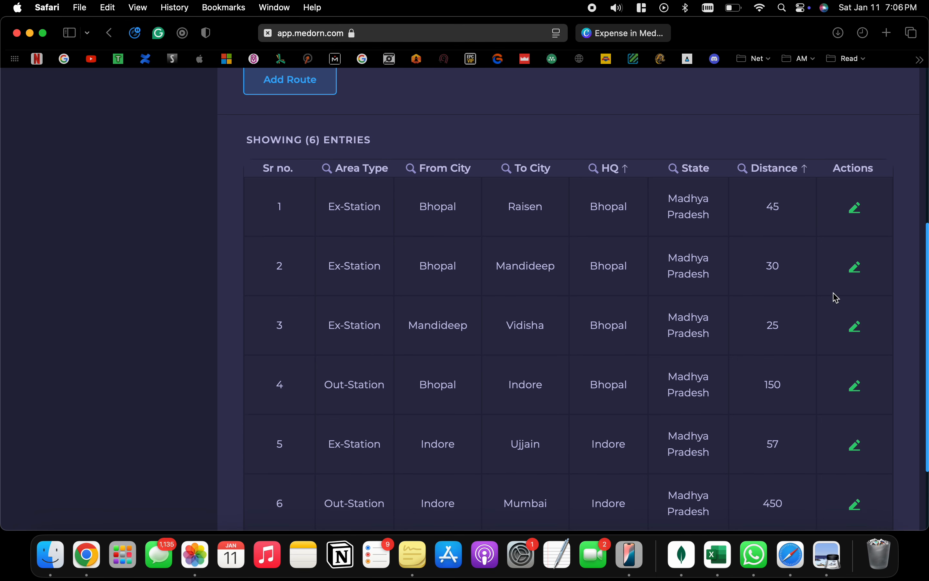
pyautogui.scroll(-2, 806, 300)
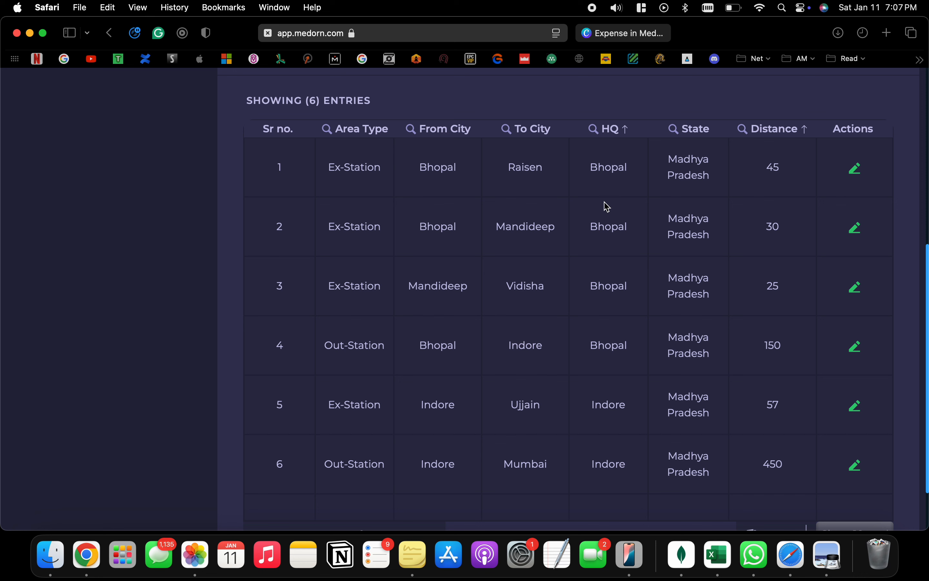
# Step: Filter the route table's HQ column to Indore, leaving Indore–Ujjain and Indore–Mumbai
pyautogui.click(593, 129)
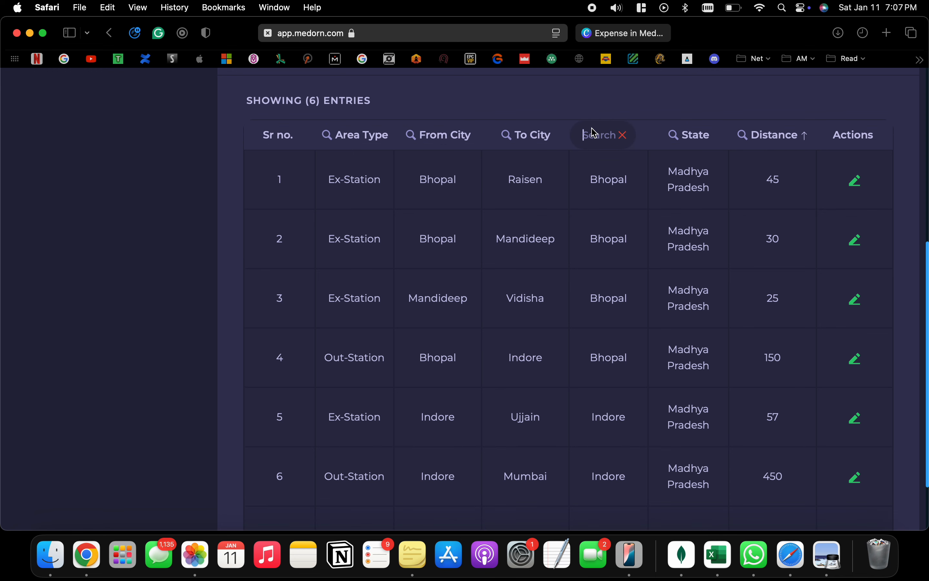
pyautogui.write('bho')
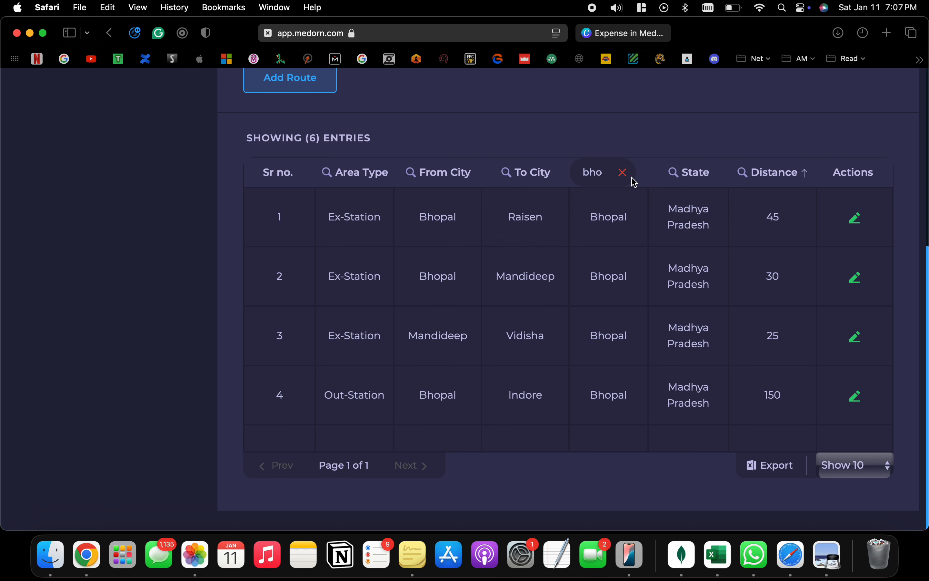
pyautogui.press('BackSpace')
pyautogui.press('BackSpace')
pyautogui.press('BackSpace')
pyautogui.write('ind')
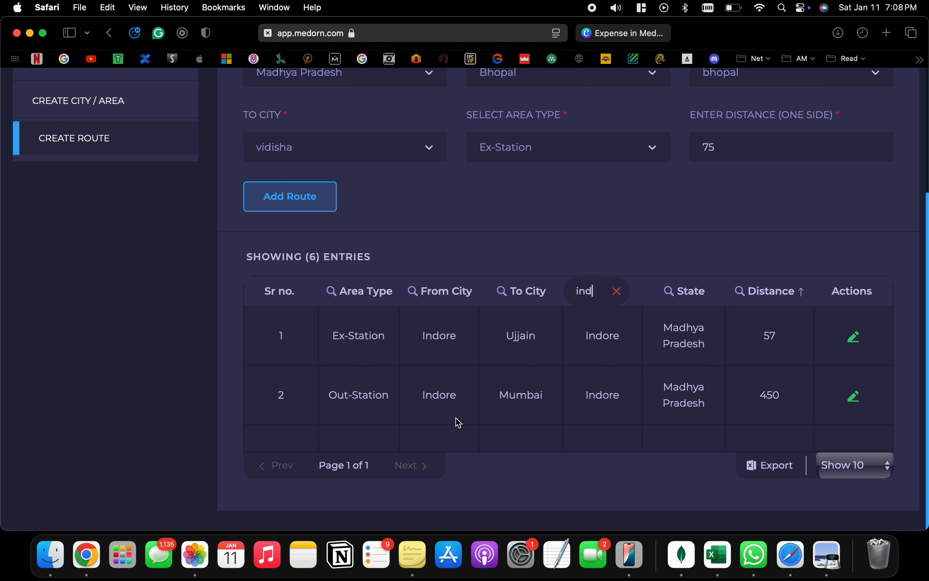
pyautogui.press('BackSpace')
pyautogui.press('BackSpace')
pyautogui.press('BackSpace')
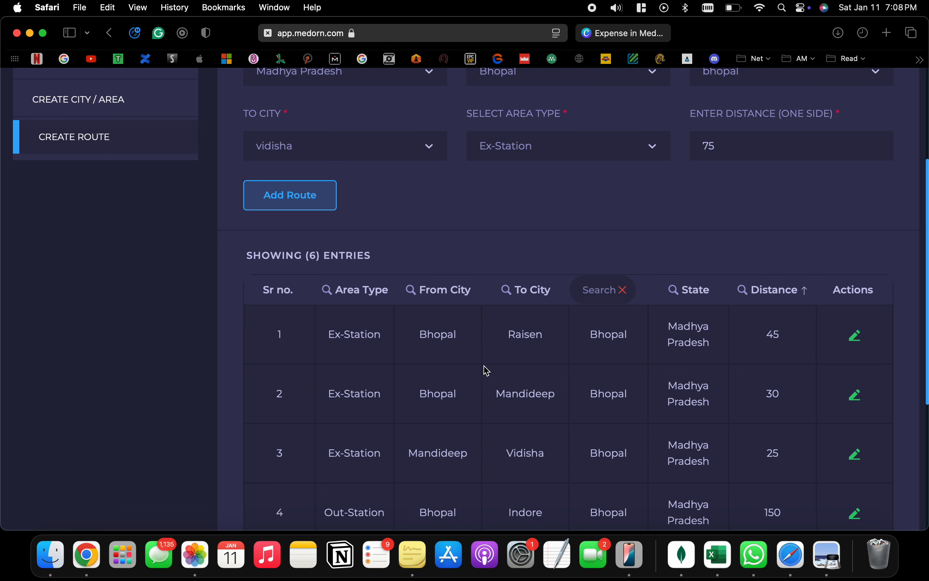
pyautogui.scroll(-5, 484, 369)
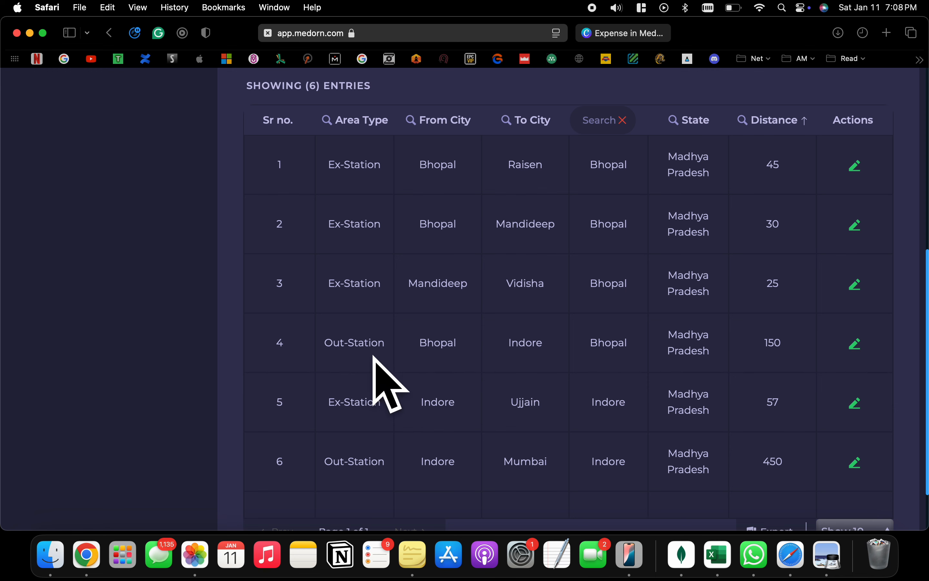
pyautogui.write('bh')
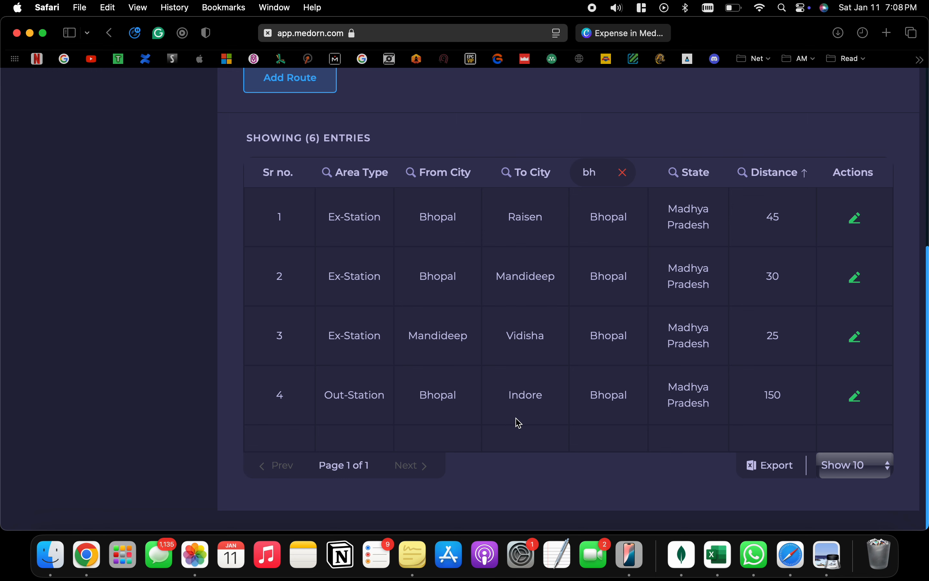
pyautogui.press('BackSpace')
pyautogui.press('BackSpace')
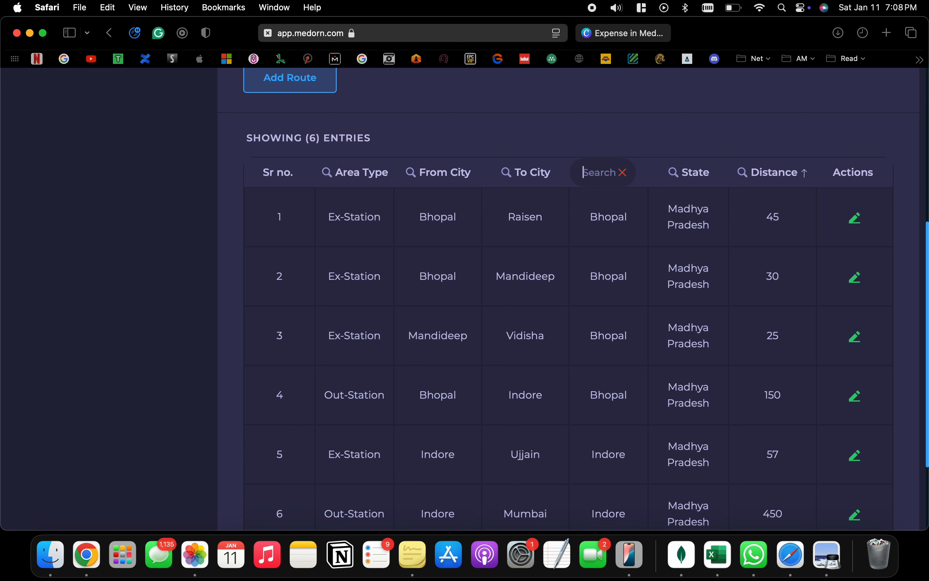
pyautogui.write('in')
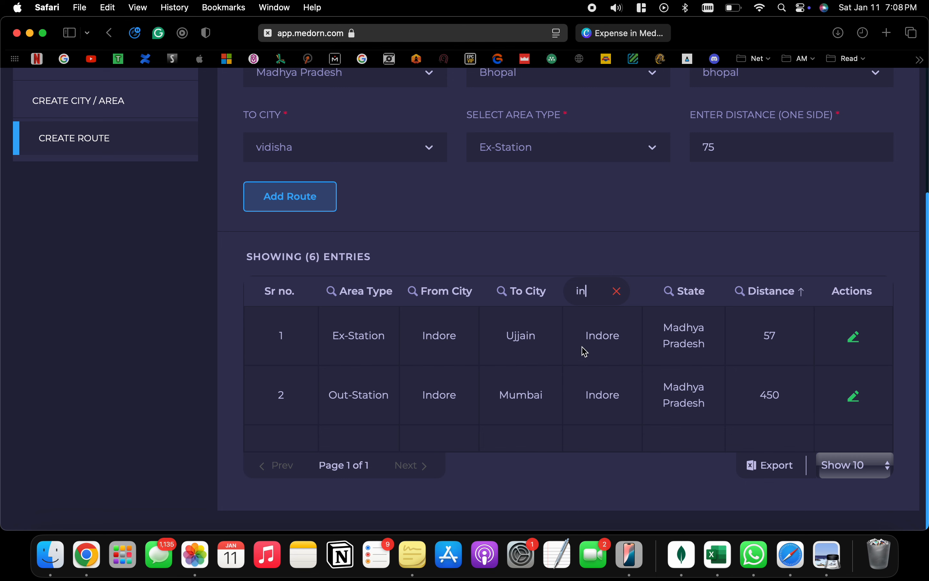
pyautogui.scroll(2, 332, 175)
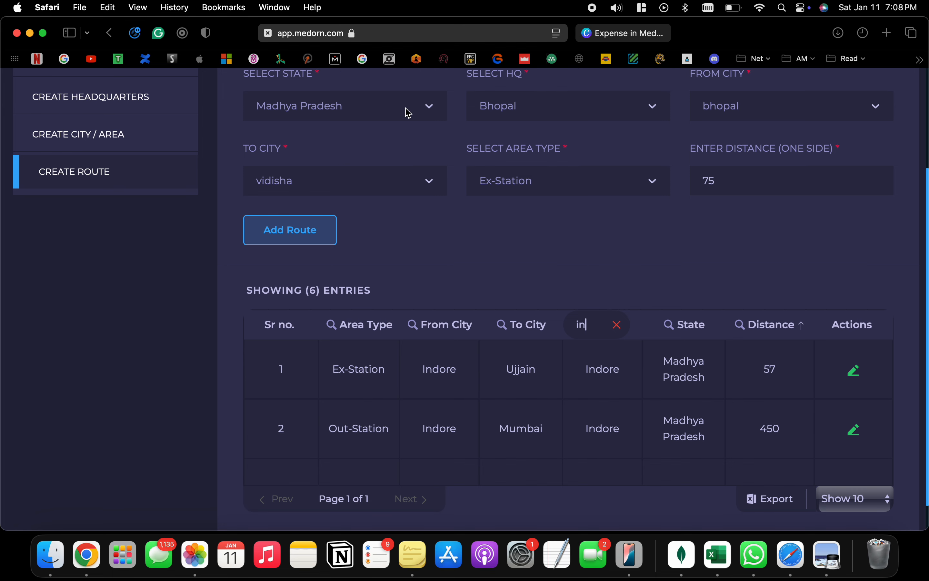
# Step: Add a route under HQ indore from indore to bhopal with distance 150
pyautogui.click(586, 111)
pyautogui.click(552, 172)
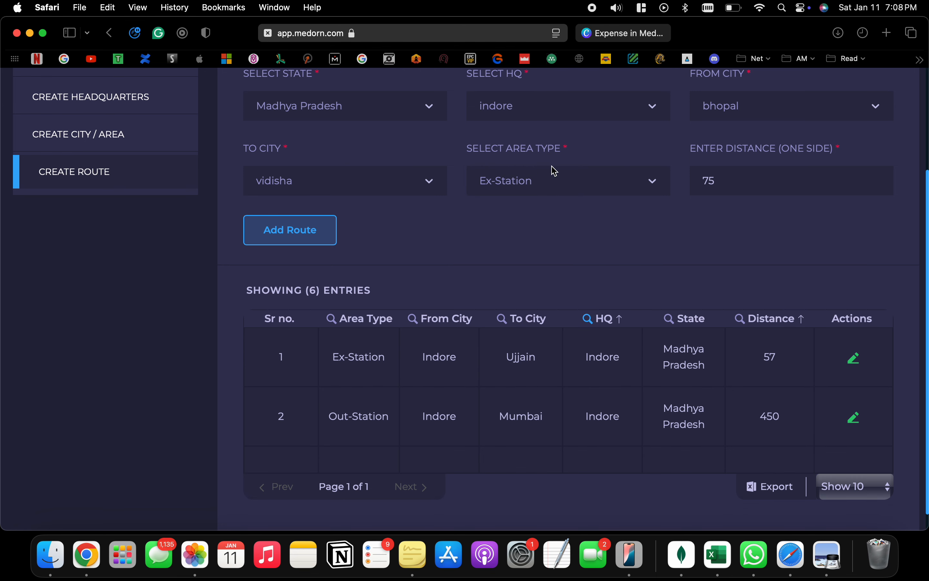
pyautogui.click(734, 112)
pyautogui.click(729, 142)
pyautogui.click(354, 191)
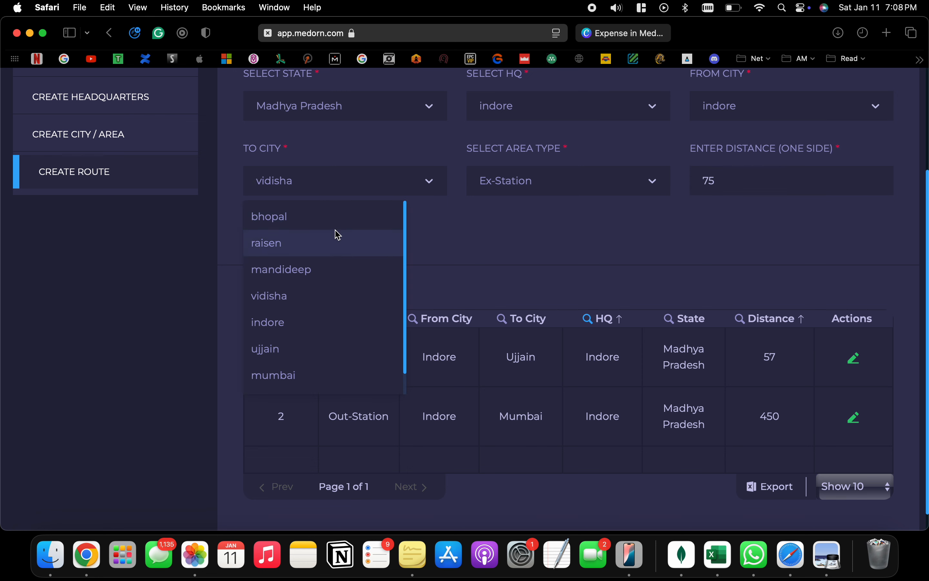
pyautogui.click(361, 217)
pyautogui.moveTo(751, 187); pyautogui.dragTo(611, 188)
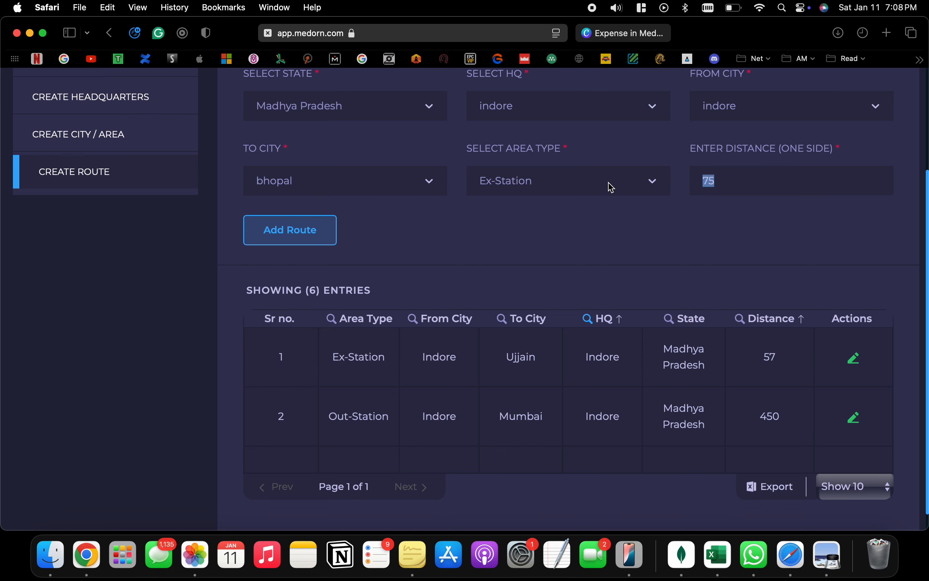
pyautogui.press('BackSpace')
pyautogui.write('150')
pyautogui.click(303, 240)
# Step: Clear the HQ filter so all 7 route entries show again
pyautogui.scroll(-5, 560, 297)
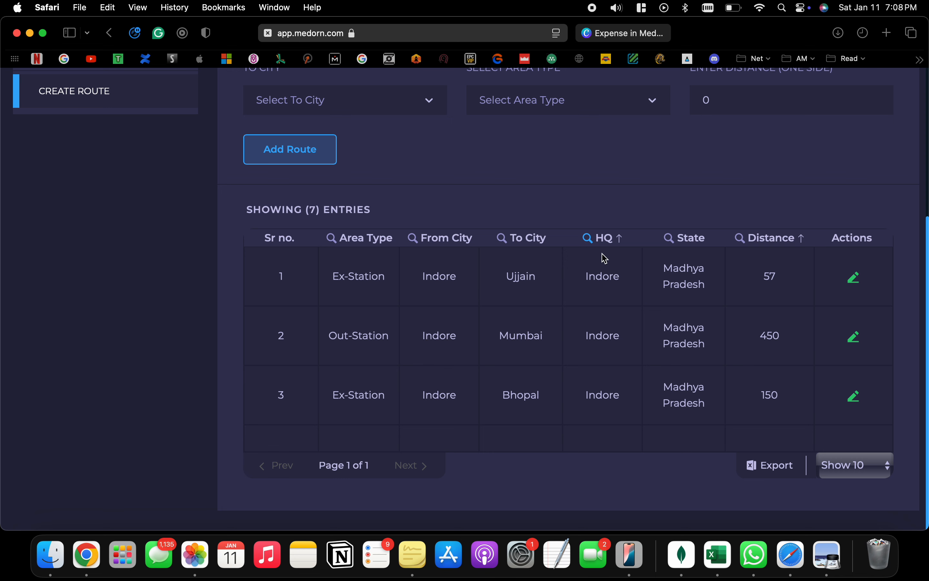
pyautogui.click(589, 239)
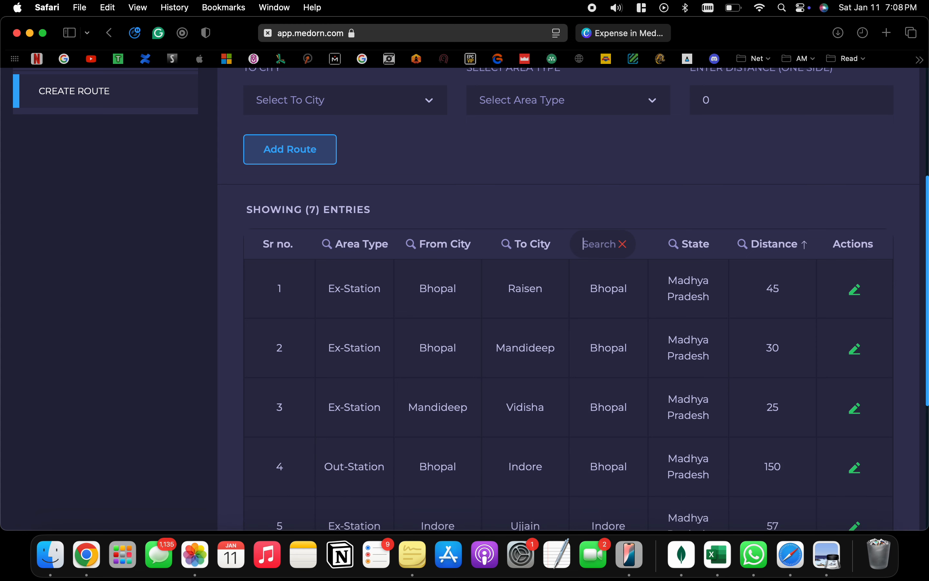
pyautogui.click(551, 219)
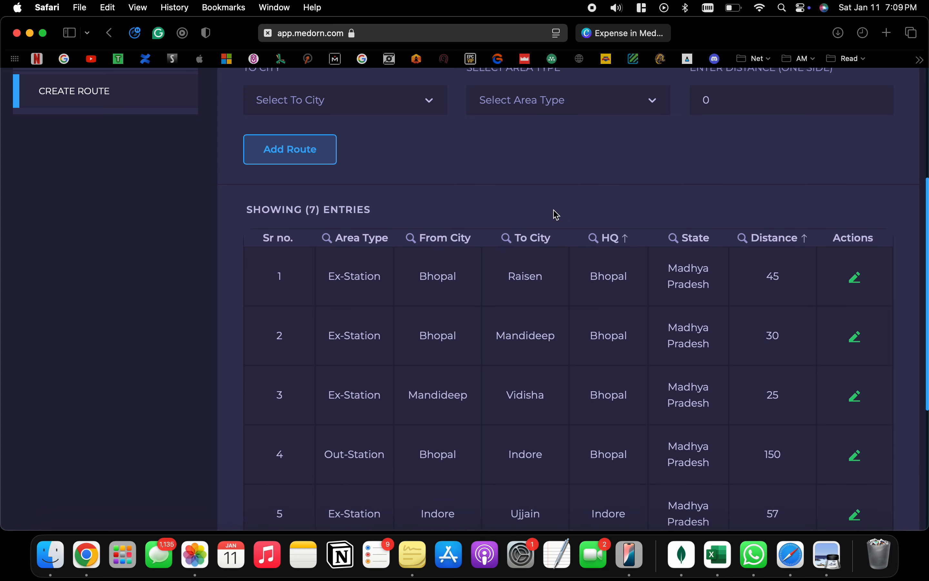
pyautogui.scroll(6, 557, 214)
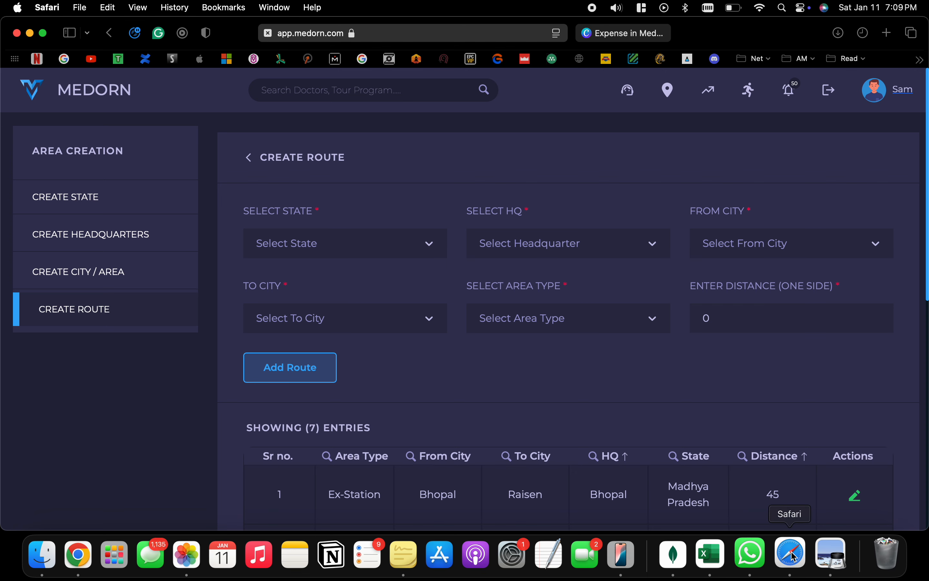
# Step: Launch iPhone Mirroring and connect to the iPhone, relaunching after a timeout
pyautogui.click(820, 560)
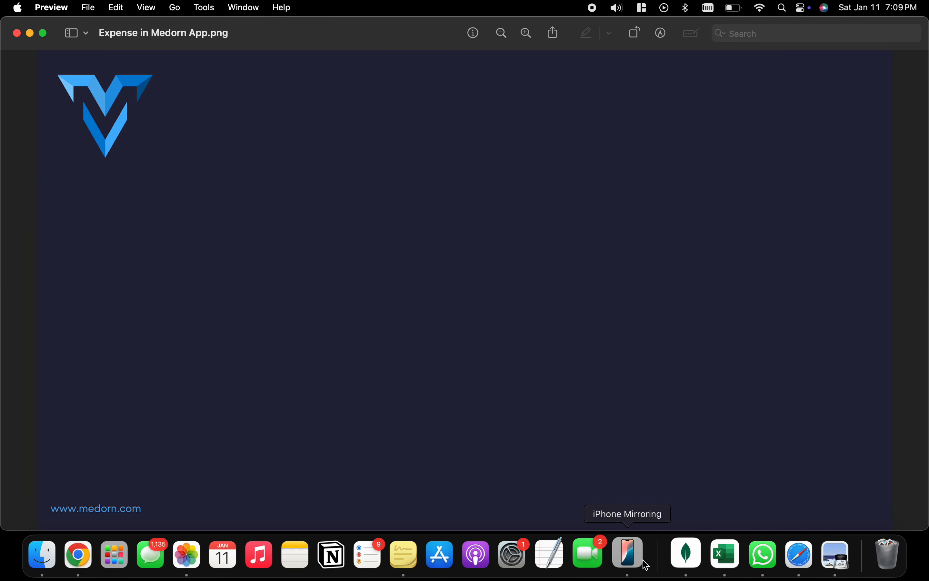
pyautogui.click(647, 565)
pyautogui.click(461, 375)
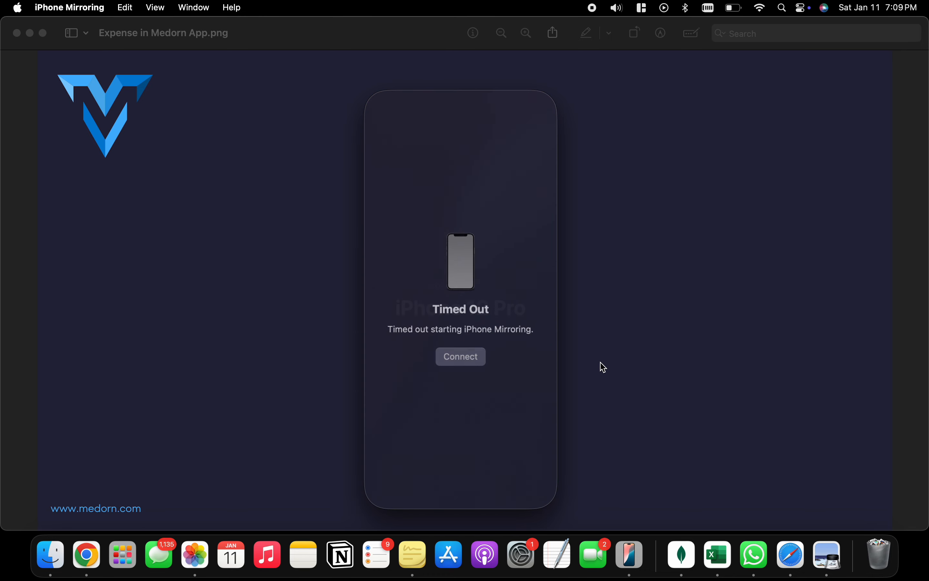
pyautogui.click(469, 355)
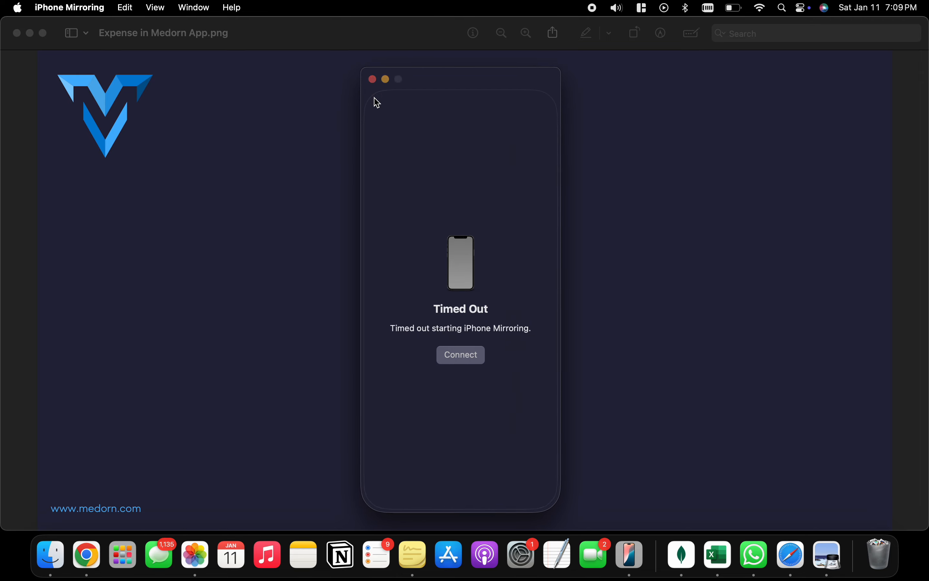
pyautogui.click(371, 78)
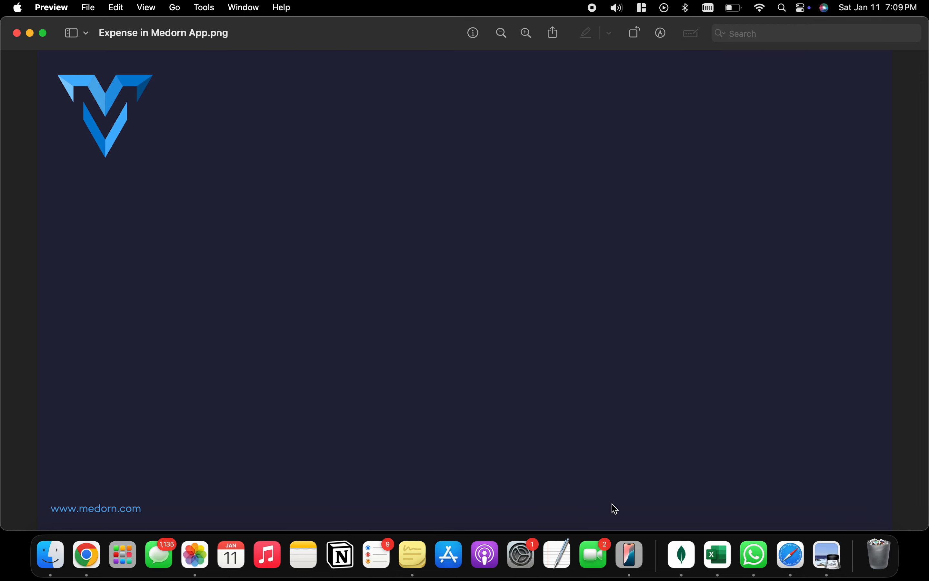
pyautogui.click(631, 555)
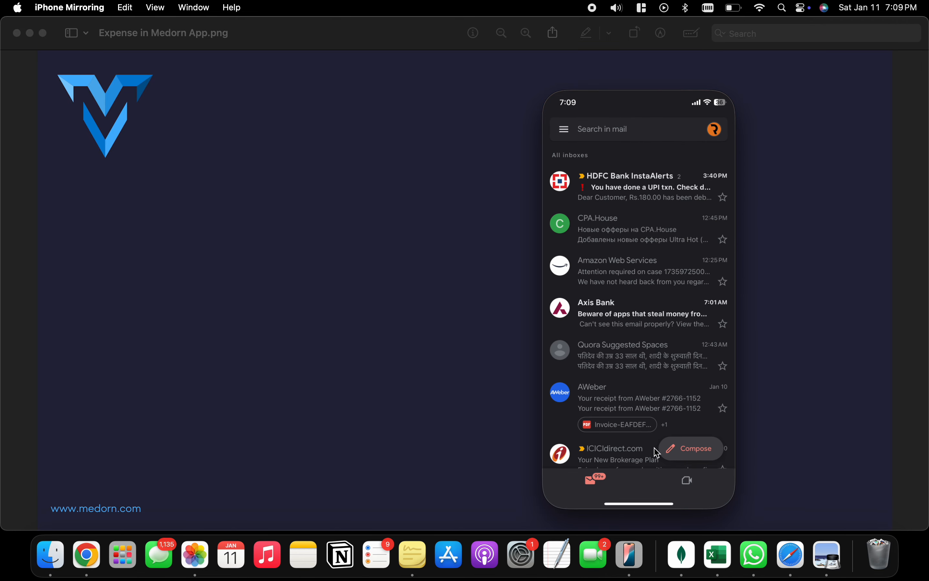
# Step: Return the mirrored iPhone to its Home Screen and swipe over to the App Library
pyautogui.click(642, 504)
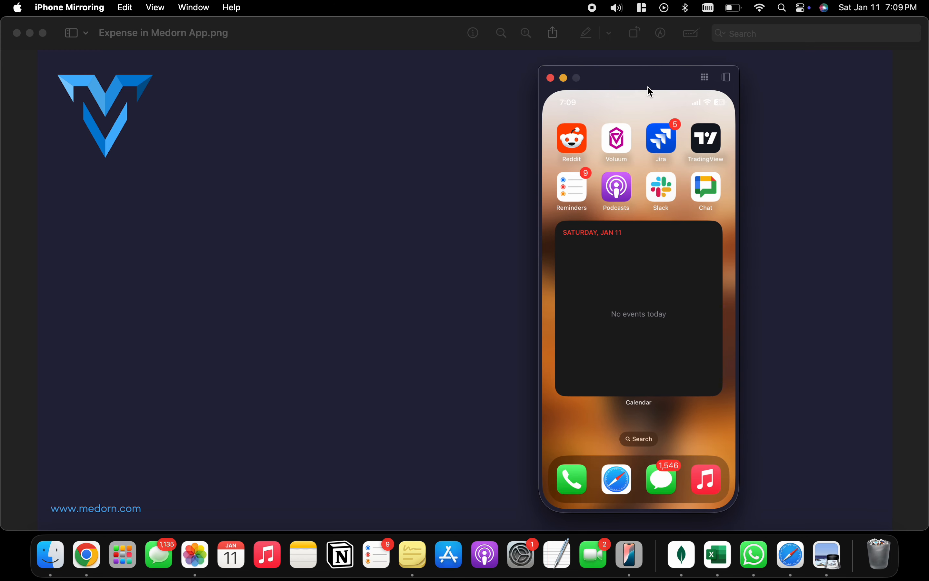
pyautogui.moveTo(648, 77); pyautogui.dragTo(498, 71)
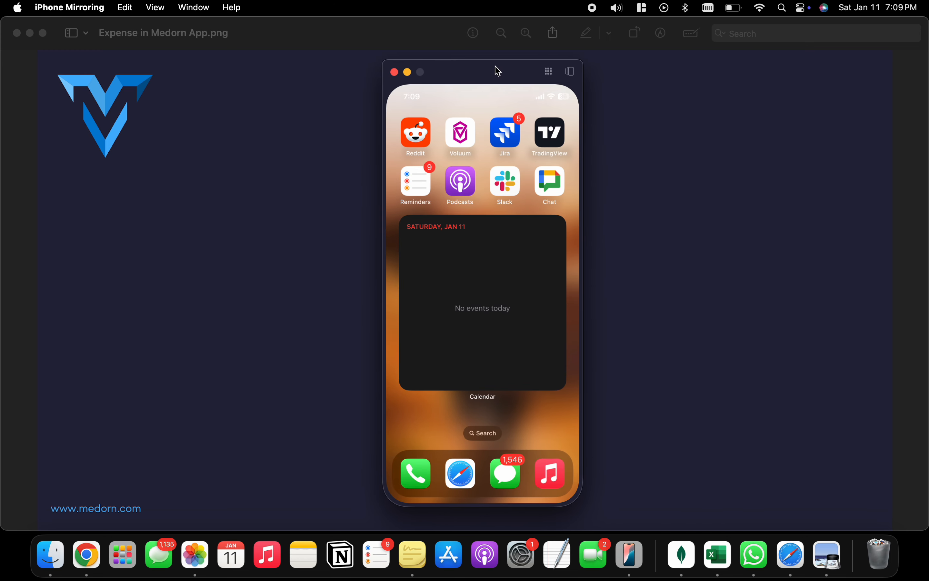
pyautogui.hscroll(10, 470, 369)
pyautogui.hscroll(15, 471, 369)
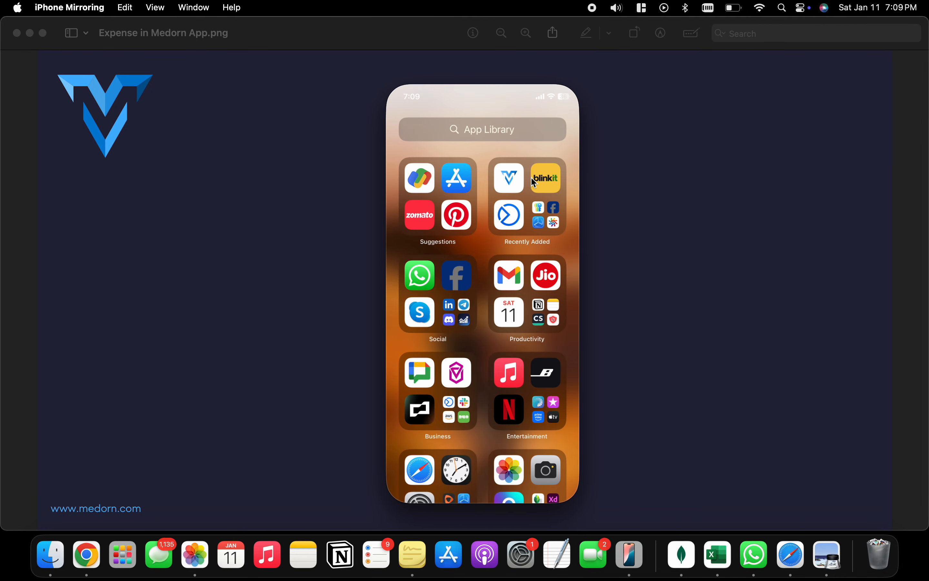
# Step: Launch Medorn and open Extras > Tour Program for January 2025
pyautogui.click(515, 176)
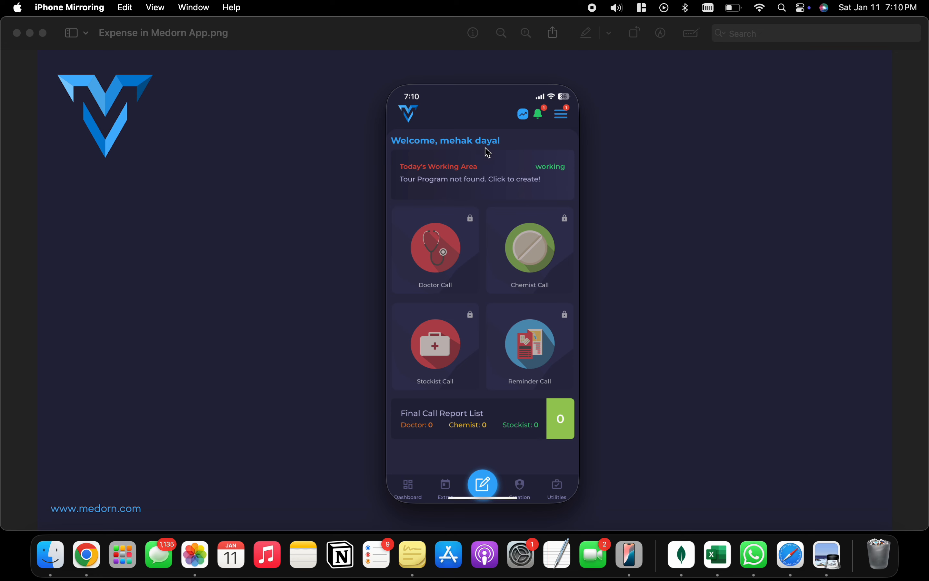
pyautogui.click(449, 489)
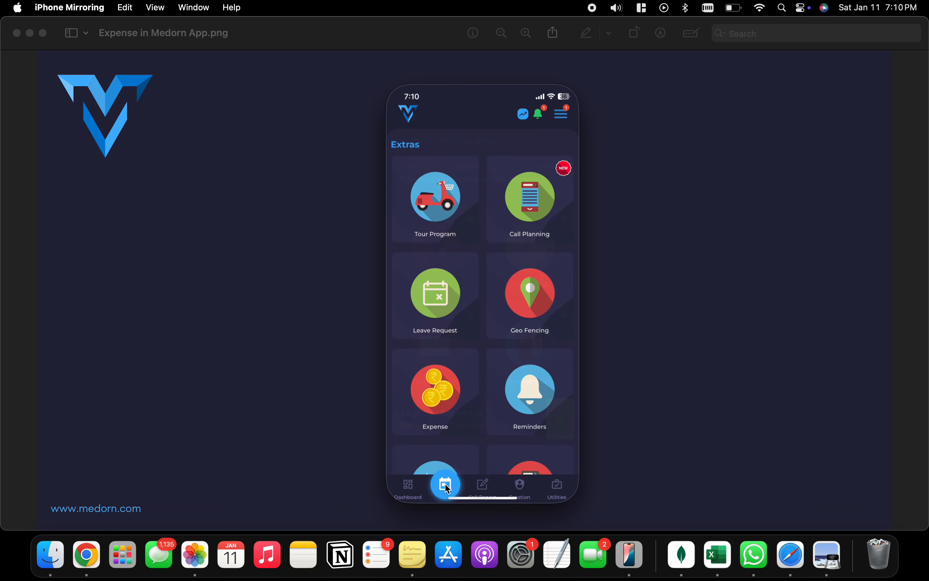
pyautogui.click(458, 230)
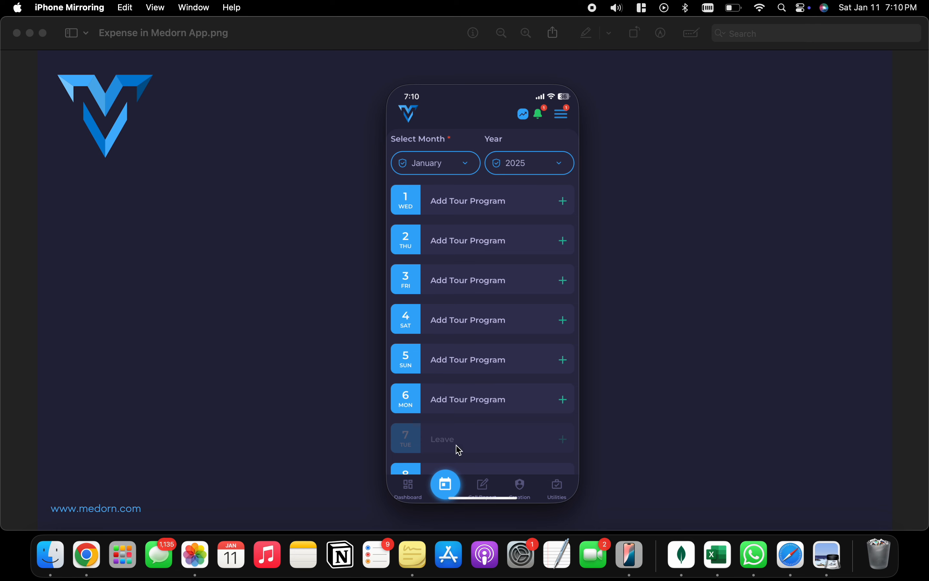
# Step: Start a tour program for January 1 with area type Local
pyautogui.click(449, 210)
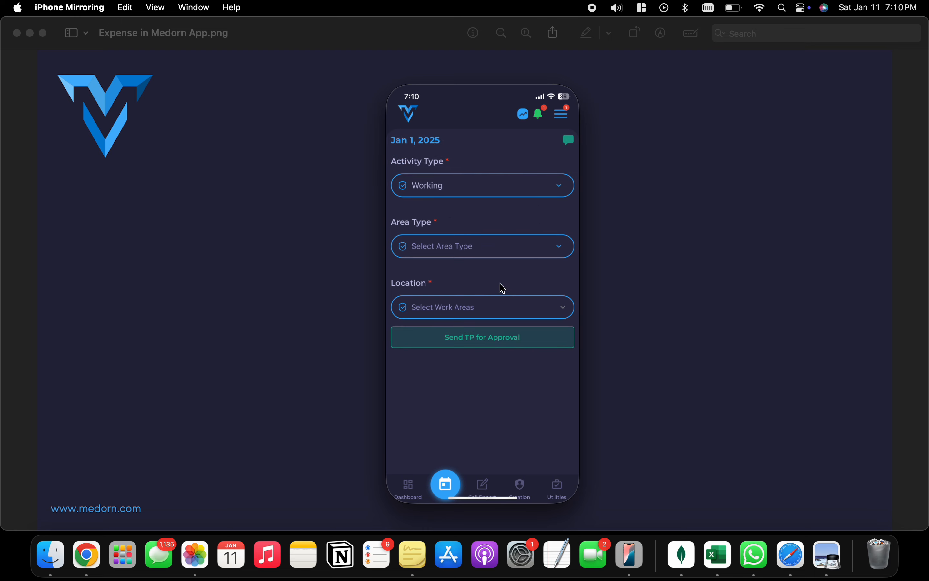
pyautogui.click(515, 246)
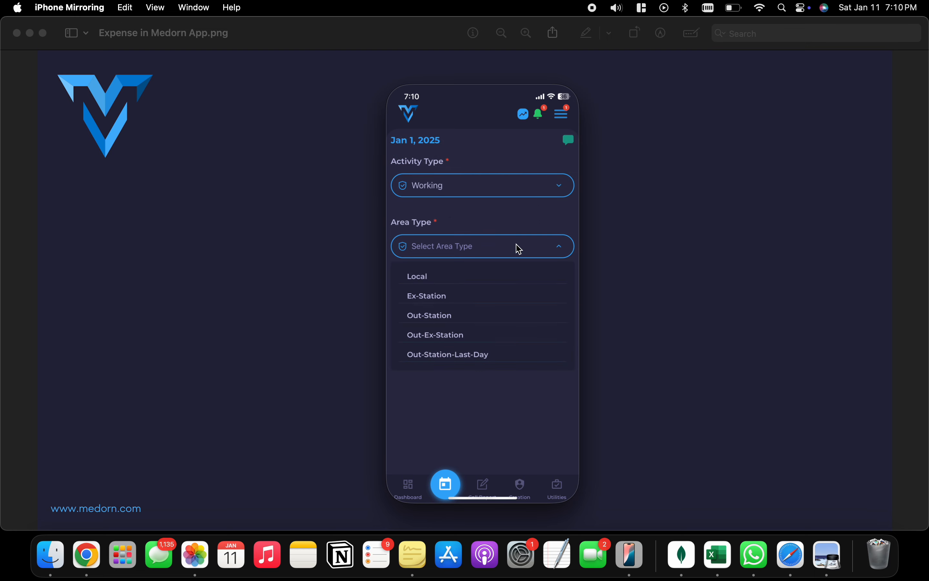
pyautogui.click(513, 226)
pyautogui.click(528, 245)
pyautogui.click(525, 226)
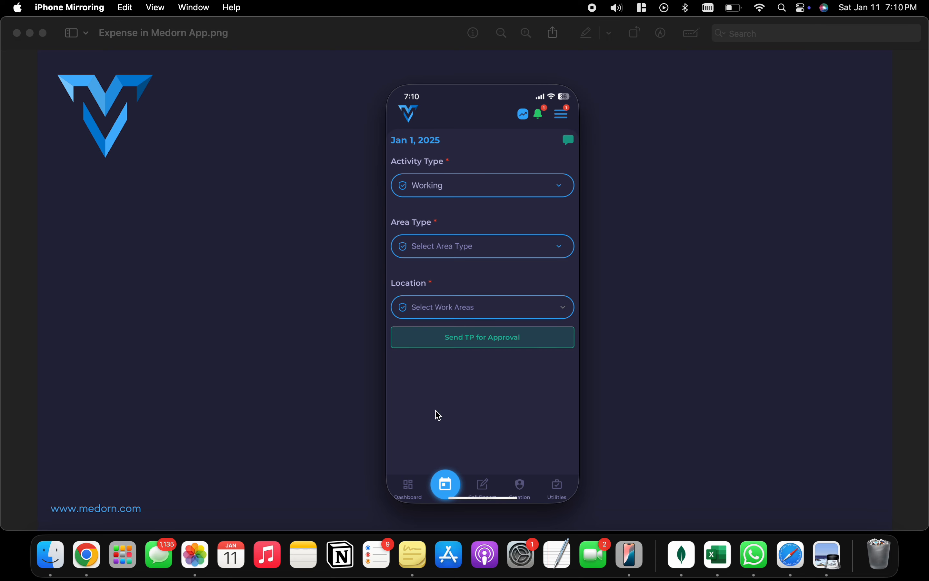
pyautogui.click(495, 250)
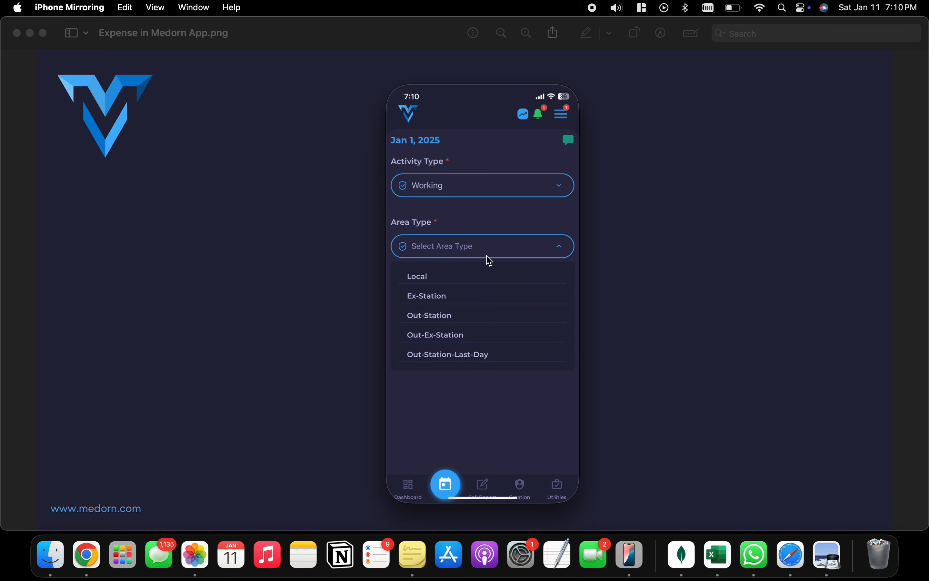
pyautogui.click(479, 276)
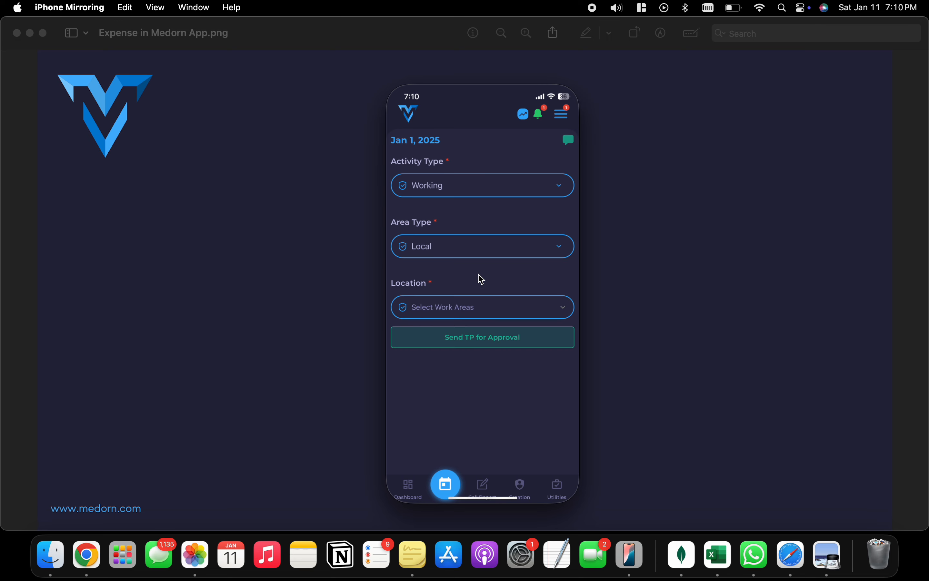
# Step: Pick Bhopal as the location and send the Jan 1 plan for approval
pyautogui.click(504, 314)
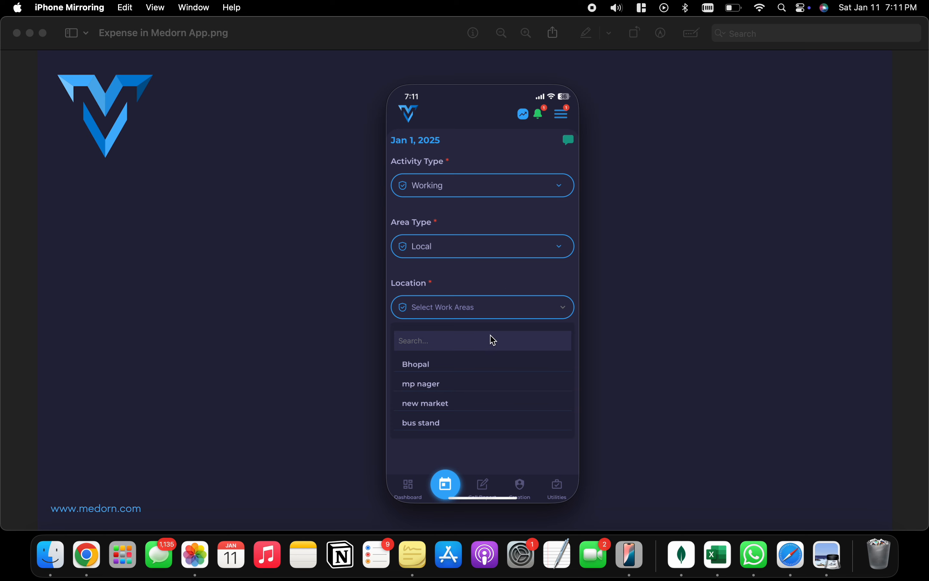
pyautogui.click(467, 374)
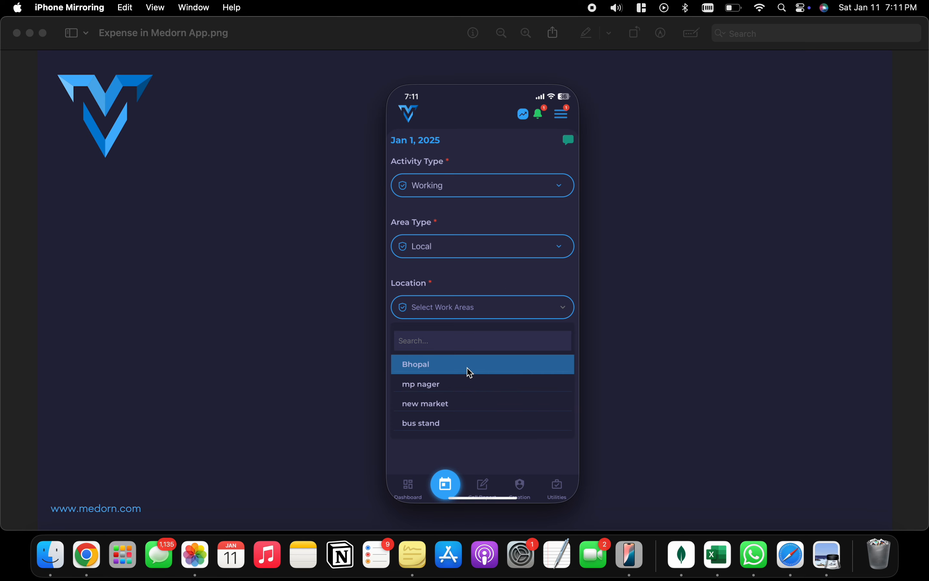
pyautogui.click(499, 284)
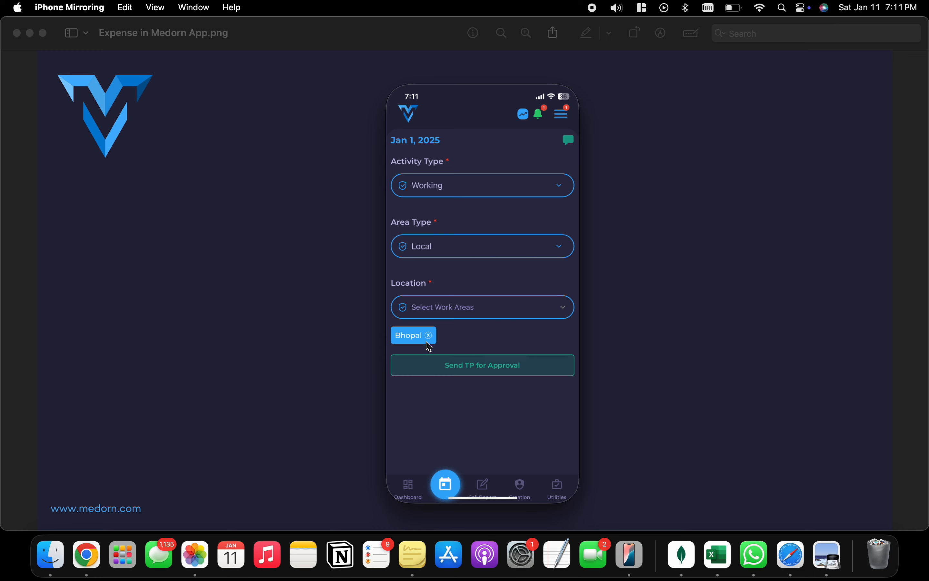
pyautogui.click(454, 364)
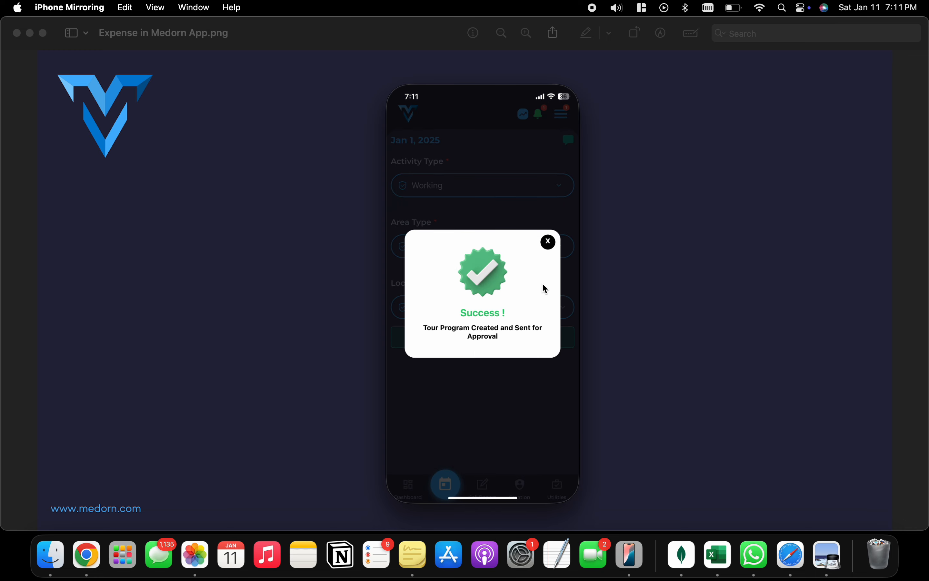
pyautogui.click(549, 264)
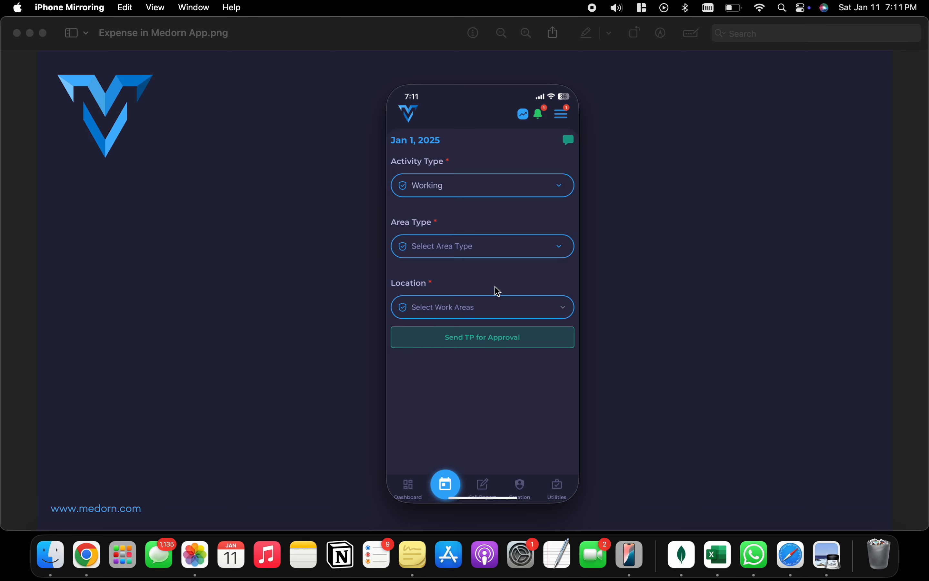
# Step: Create a Jan 2 Local tour for mp nager and new market and send it for approval
pyautogui.click(480, 248)
pyautogui.click(479, 247)
pyautogui.click(475, 280)
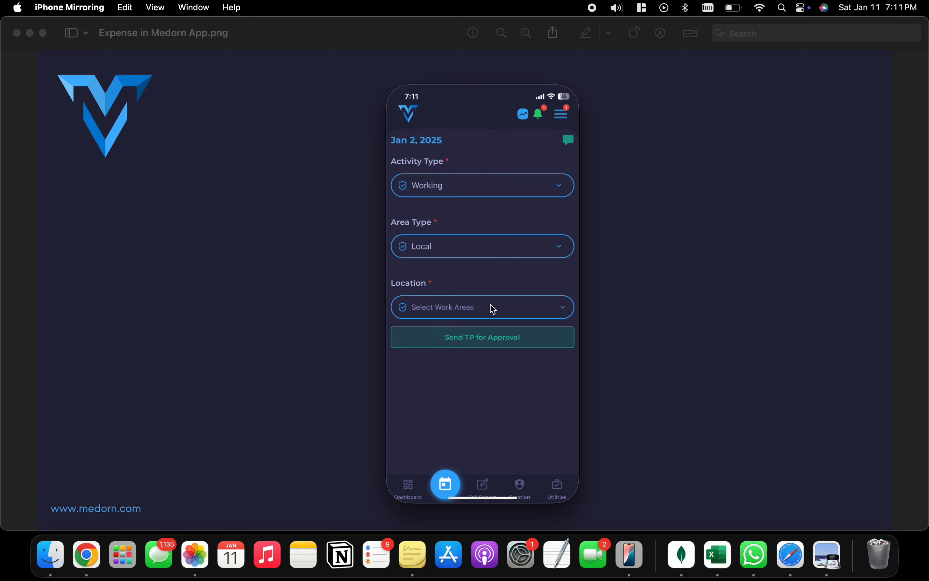
pyautogui.click(491, 307)
pyautogui.click(463, 392)
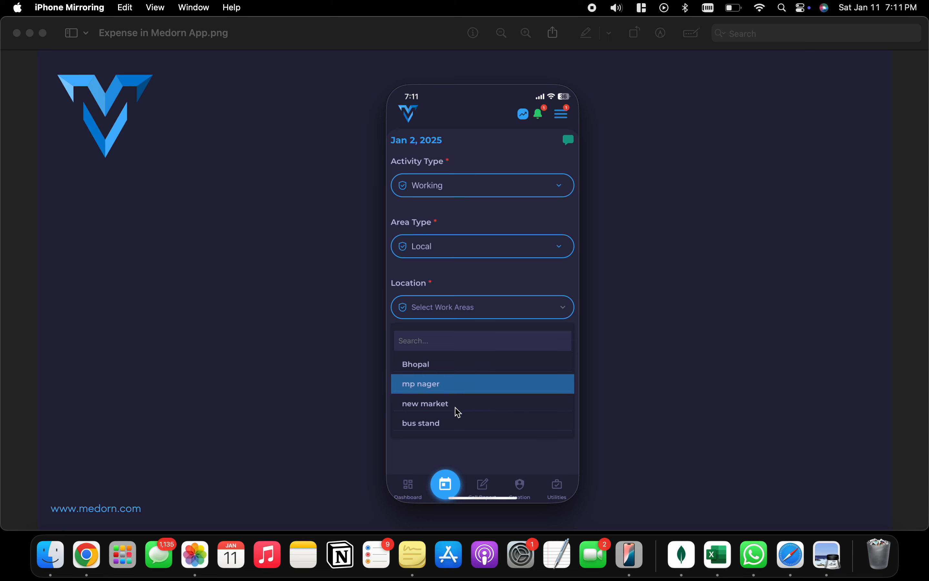
pyautogui.click(457, 405)
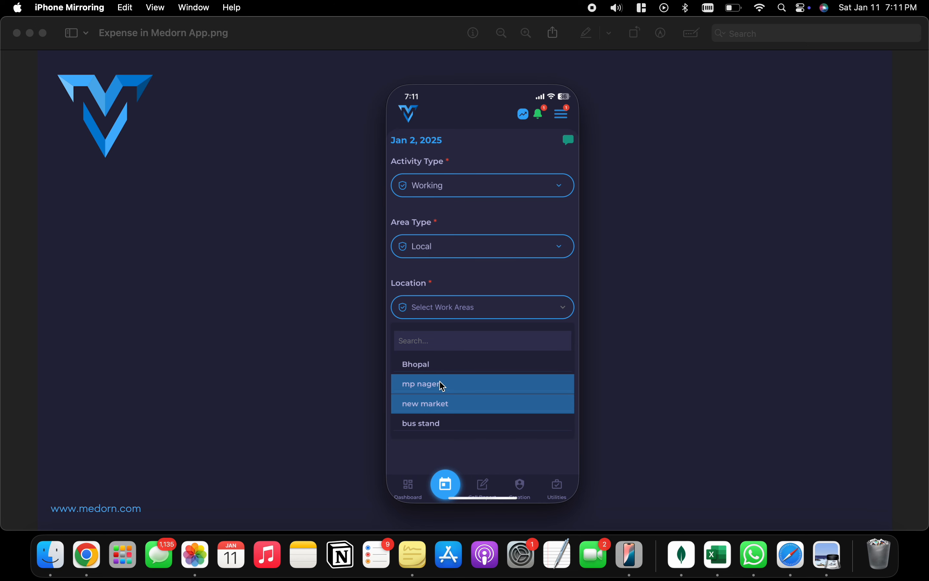
pyautogui.click(479, 465)
pyautogui.click(498, 371)
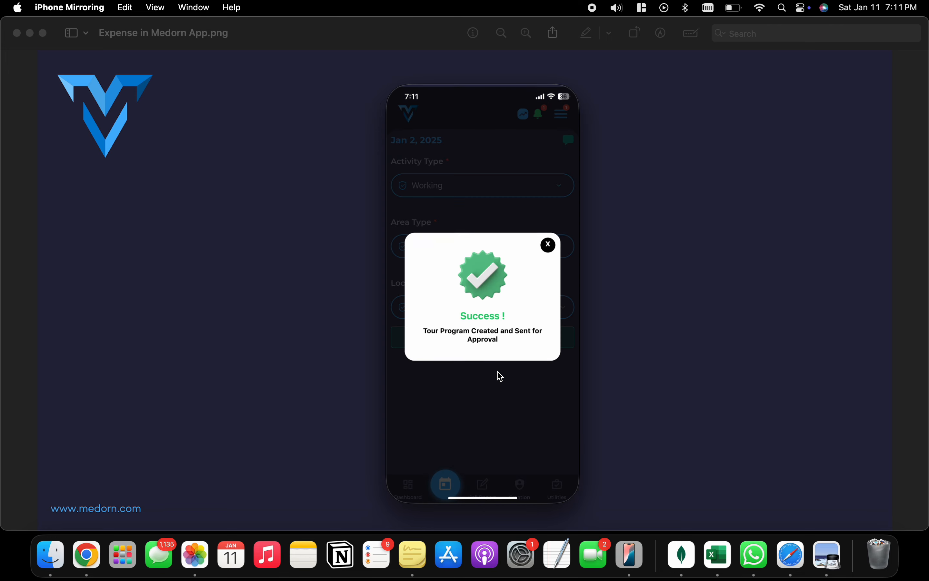
pyautogui.click(549, 245)
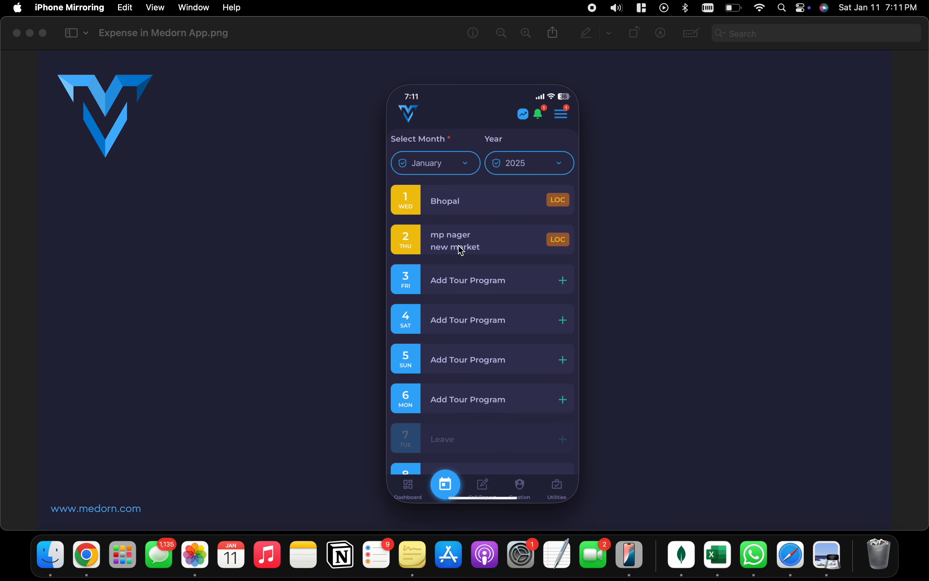
# Step: Create a Jan 3 Ex-Station tour on route bhopal - raisen and send it for approval
pyautogui.click(461, 287)
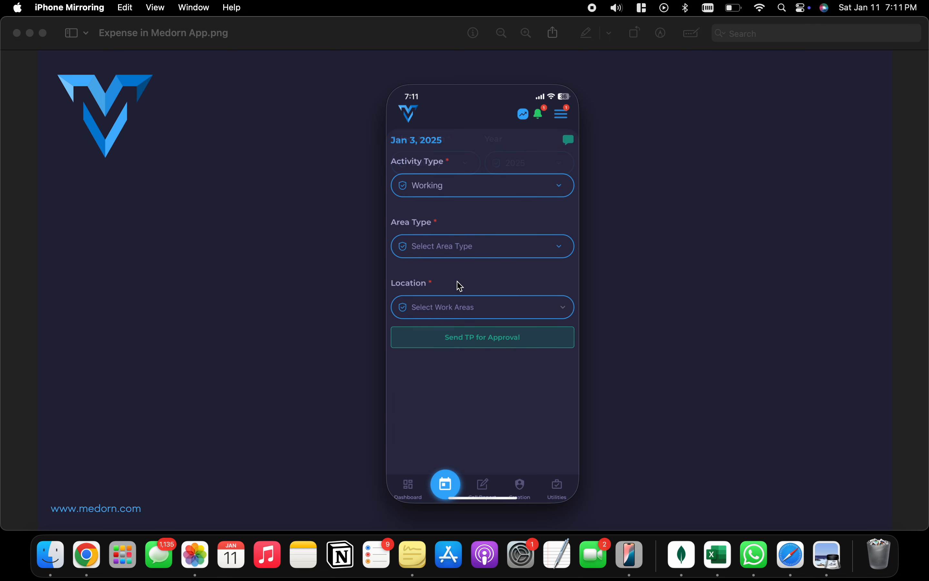
pyautogui.click(473, 252)
pyautogui.click(464, 302)
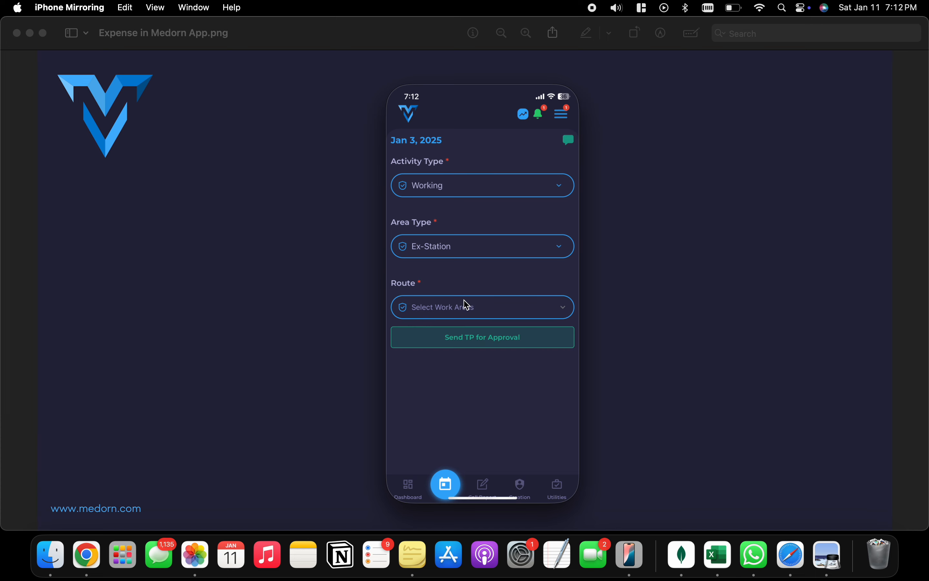
pyautogui.click(511, 312)
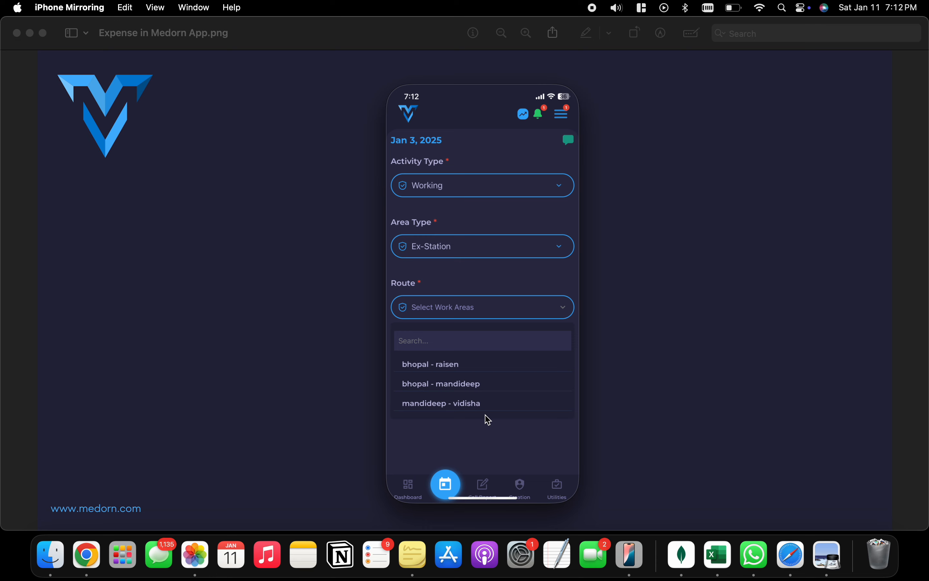
pyautogui.click(441, 369)
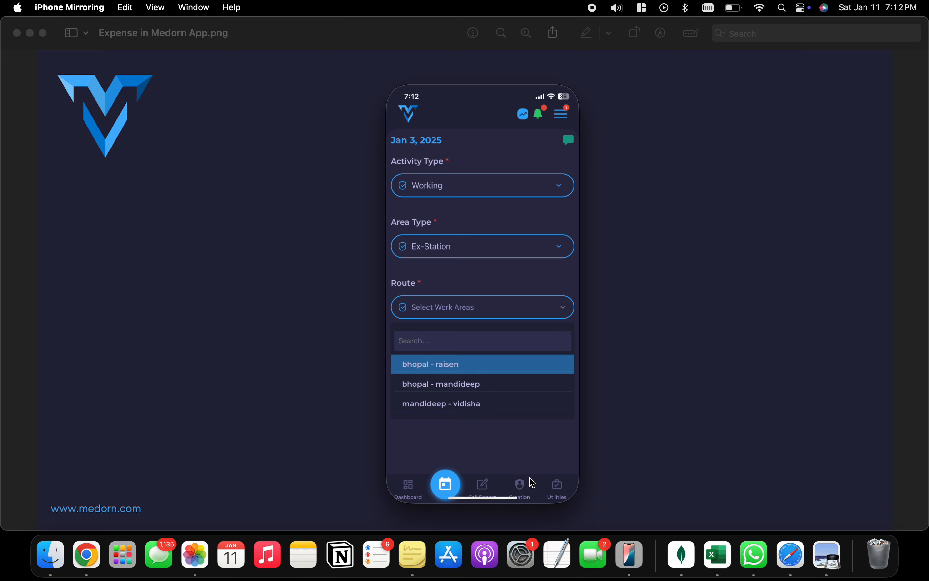
pyautogui.click(482, 437)
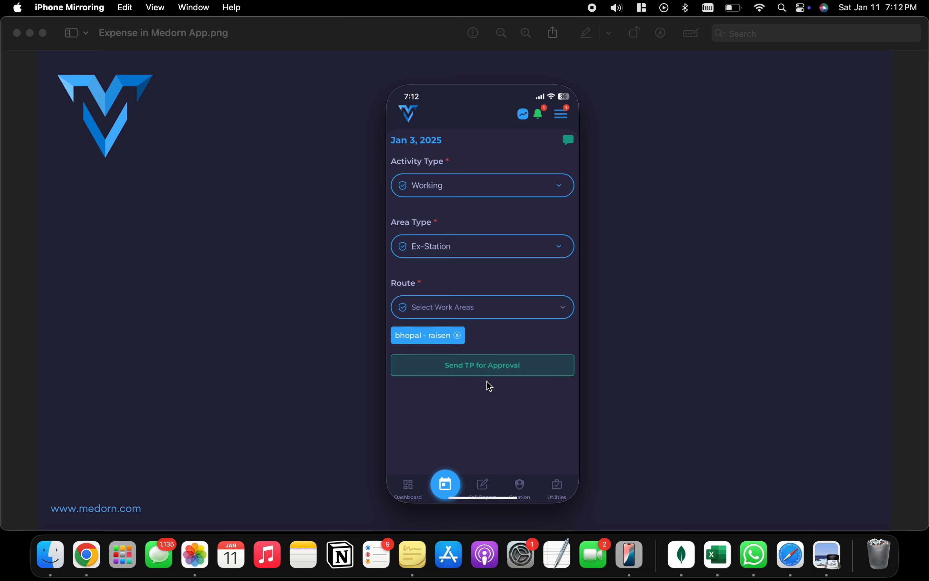
pyautogui.click(491, 371)
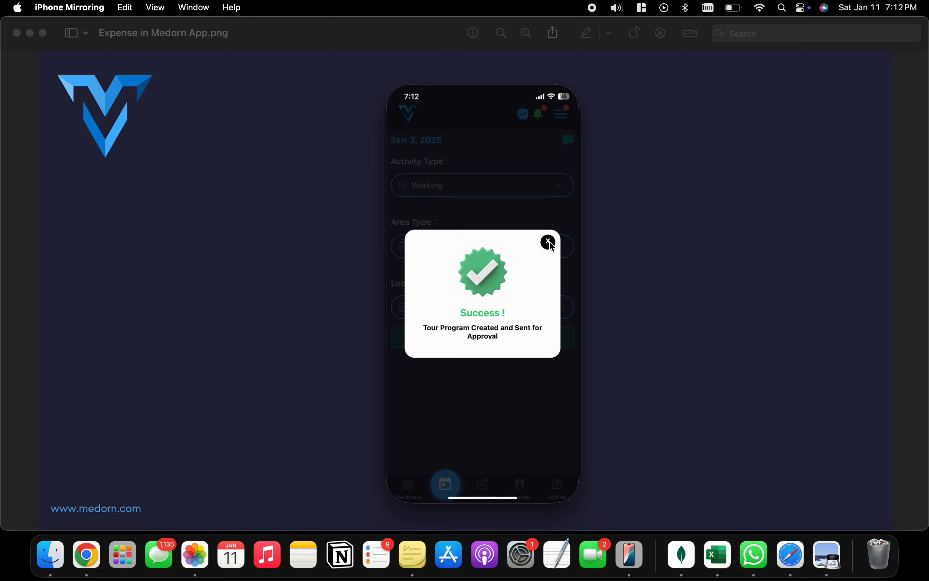
pyautogui.click(550, 244)
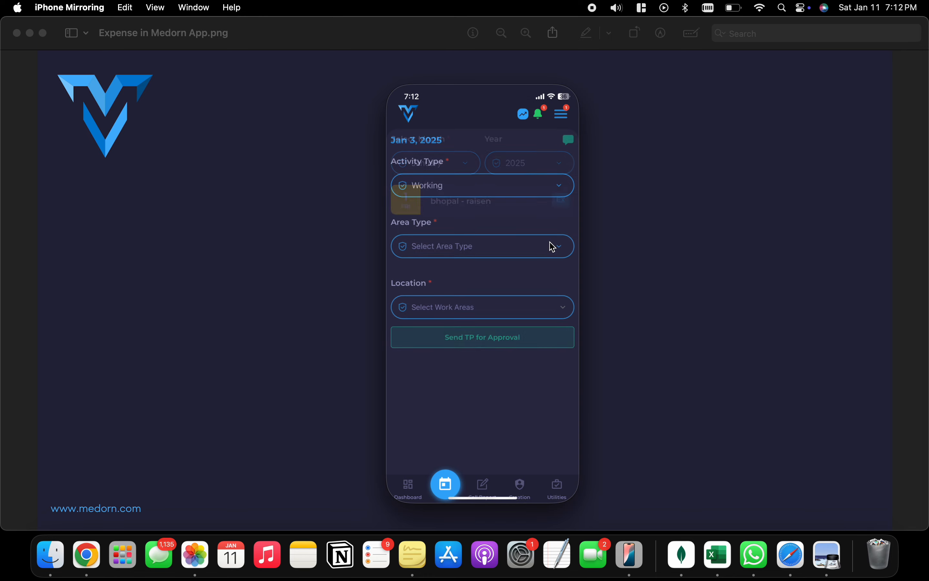
# Step: Create a Jan 4 Ex-Station tour on bhopal - mandideep and mandideep - vidisha, sent for approval
pyautogui.click(447, 326)
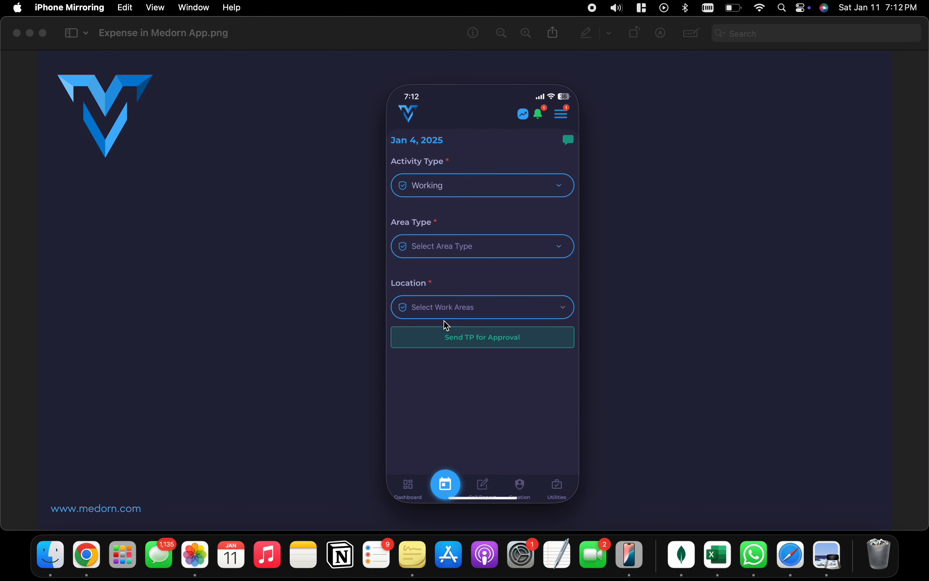
pyautogui.click(484, 250)
pyautogui.click(466, 304)
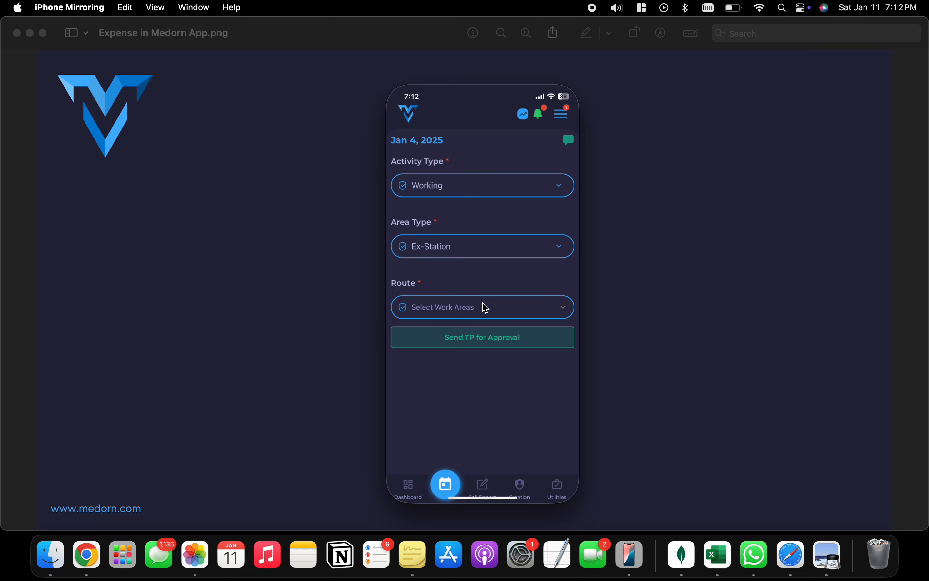
pyautogui.click(488, 307)
pyautogui.click(464, 388)
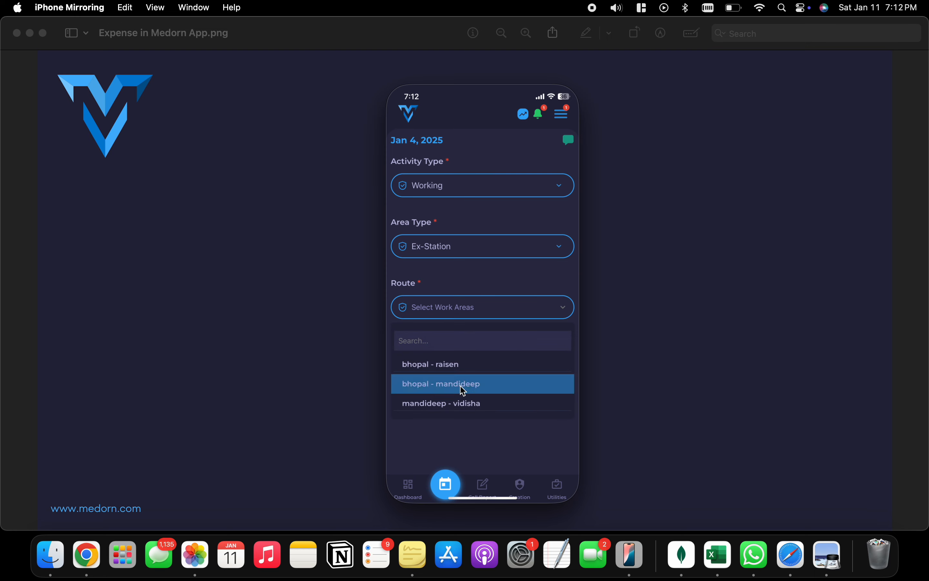
pyautogui.click(459, 404)
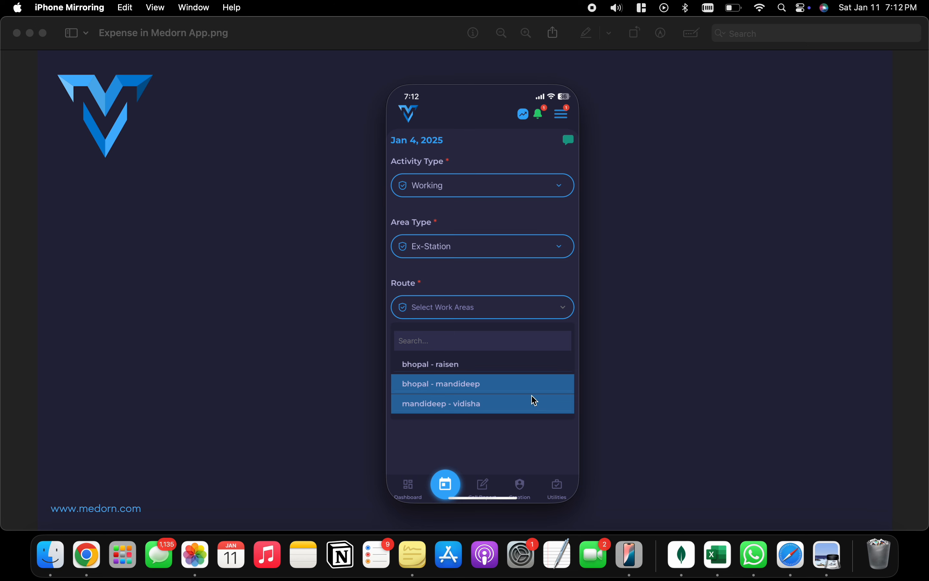
pyautogui.click(483, 447)
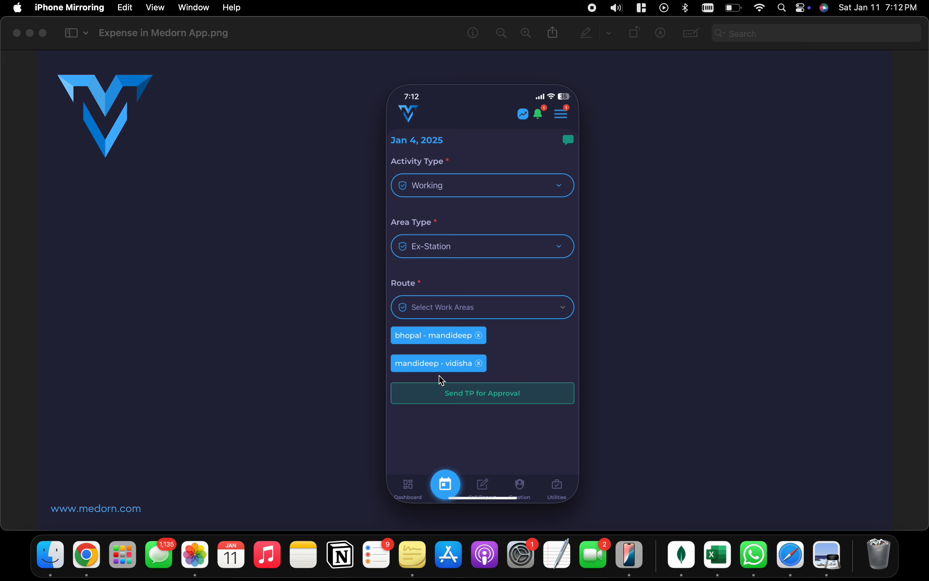
pyautogui.click(508, 402)
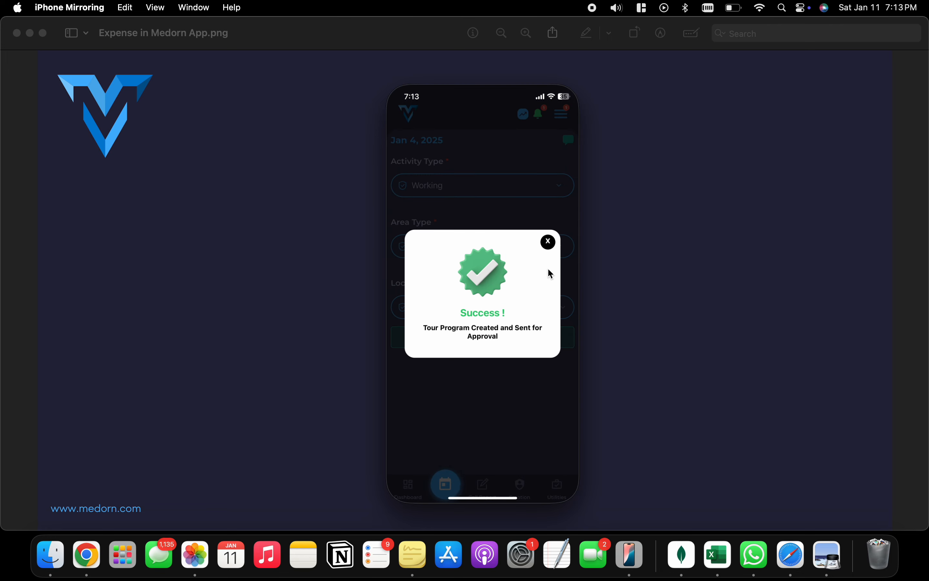
pyautogui.click(551, 242)
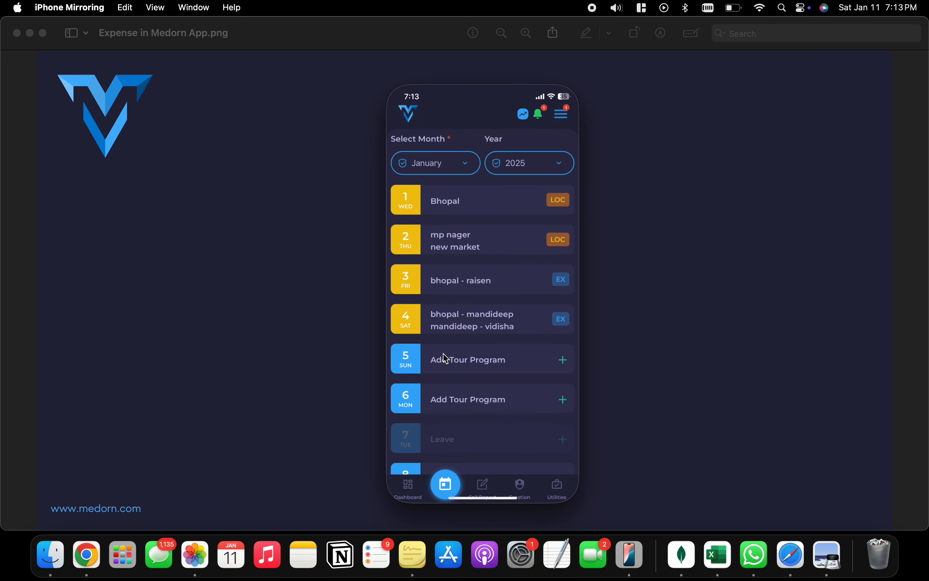
# Step: Create a Jan 5 Out-Station tour on route bhopal - indore and send it for approval
pyautogui.click(441, 357)
pyautogui.click(498, 249)
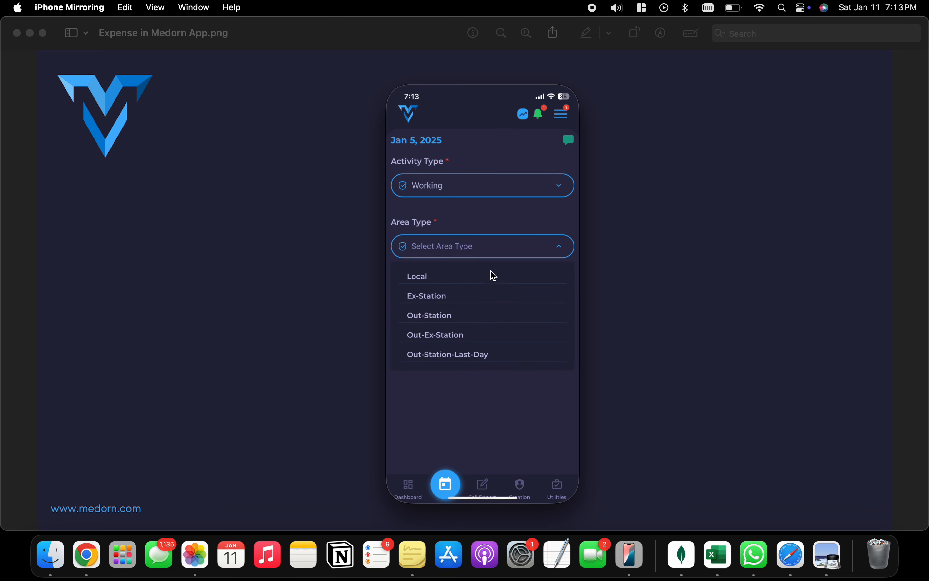
pyautogui.click(476, 312)
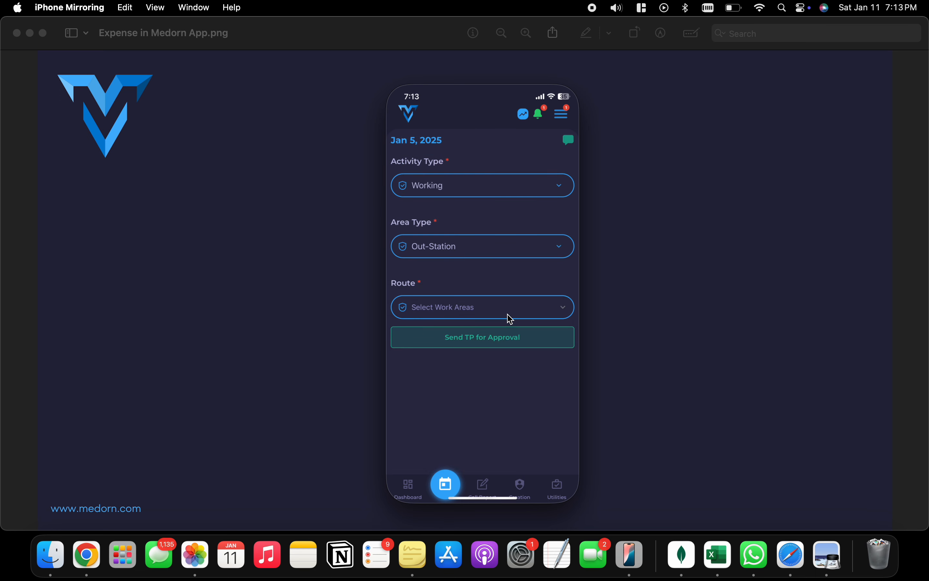
pyautogui.click(517, 310)
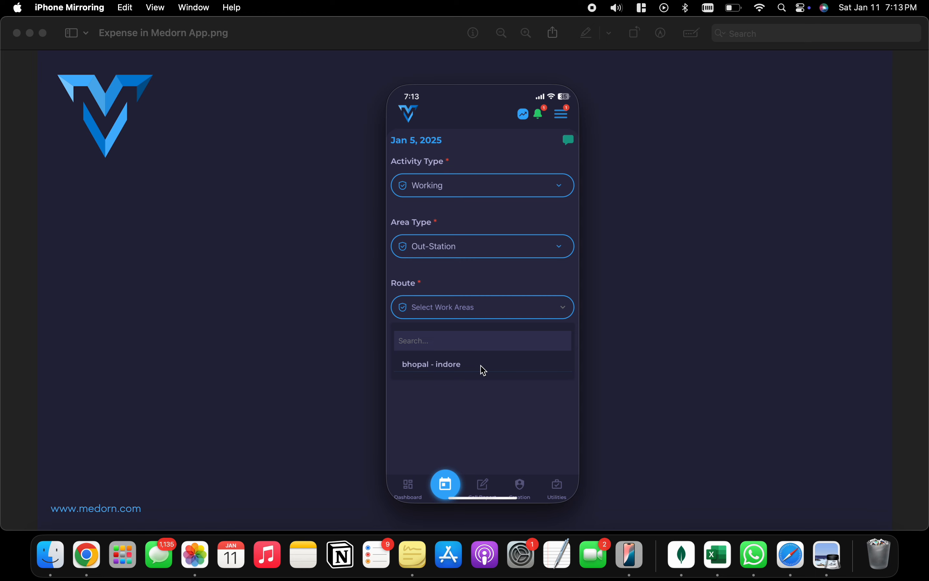
pyautogui.click(463, 397)
pyautogui.click(473, 309)
pyautogui.click(450, 364)
pyautogui.click(447, 448)
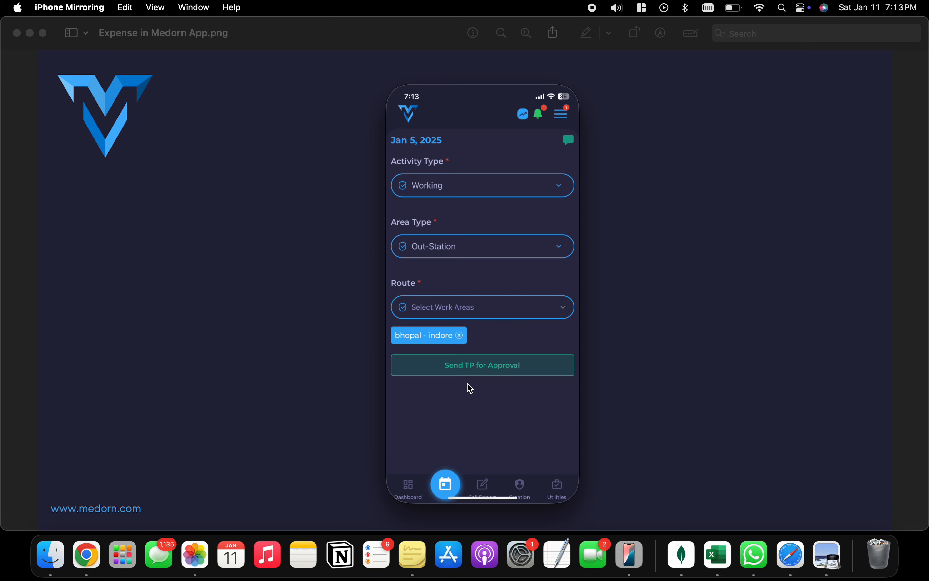
pyautogui.click(476, 366)
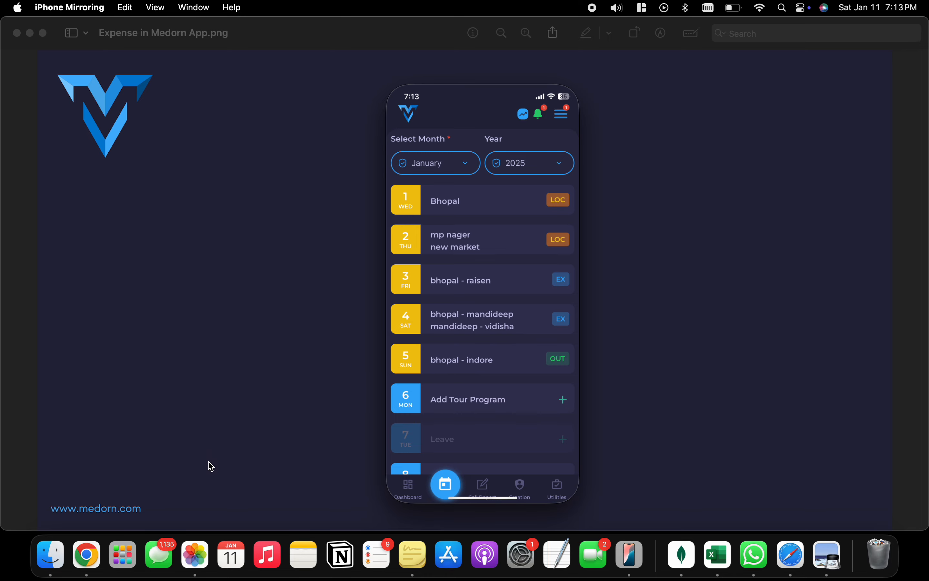
# Step: Bring up the web admin's Manage Users > User Info list of all users
pyautogui.click(797, 567)
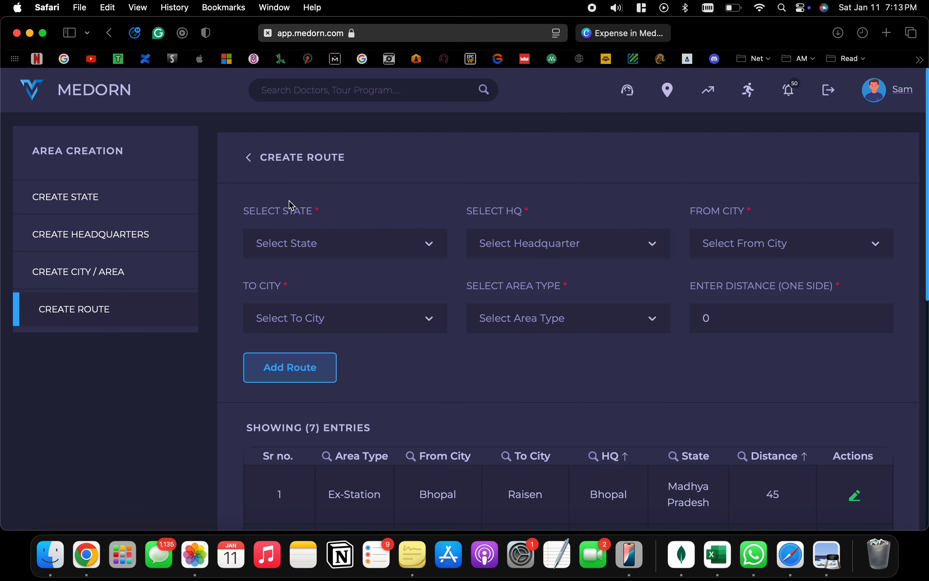
pyautogui.click(242, 160)
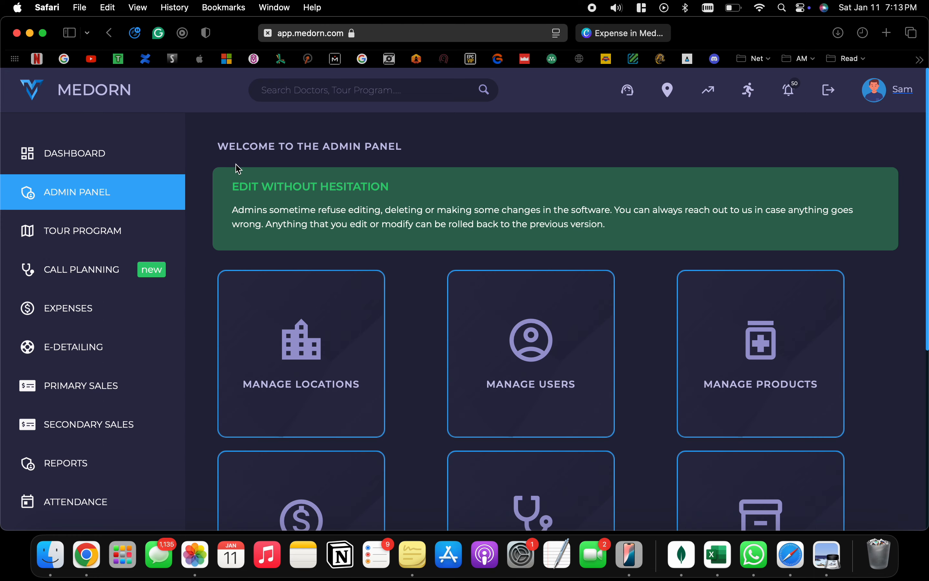
pyautogui.click(488, 351)
pyautogui.click(51, 283)
pyautogui.scroll(-5, 391, 348)
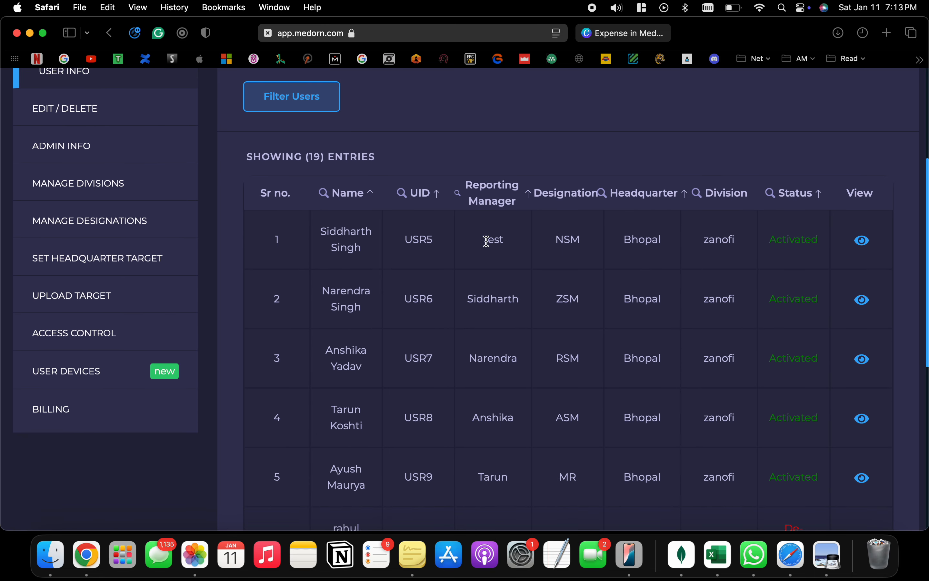
# Step: Filter the user table by the reporting manager's name until two MRs remain
pyautogui.click(458, 193)
pyautogui.write('a')
pyautogui.scroll(-10, 515, 317)
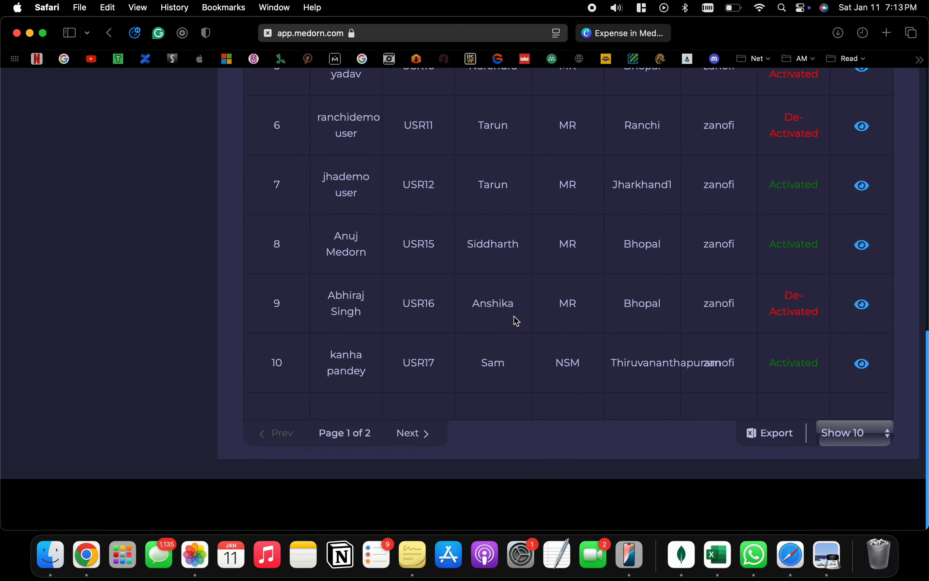
pyautogui.click(410, 492)
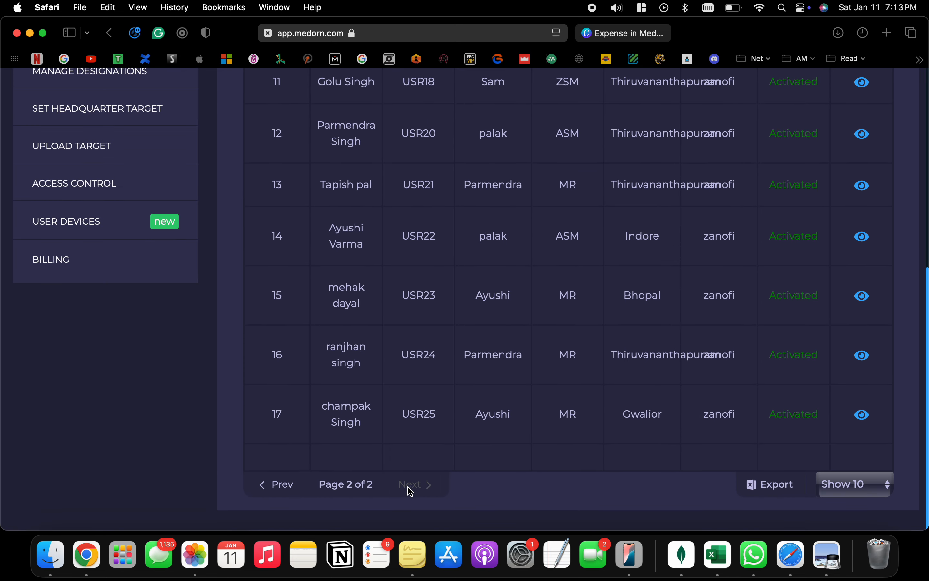
pyautogui.scroll(10, 430, 437)
pyautogui.click(461, 396)
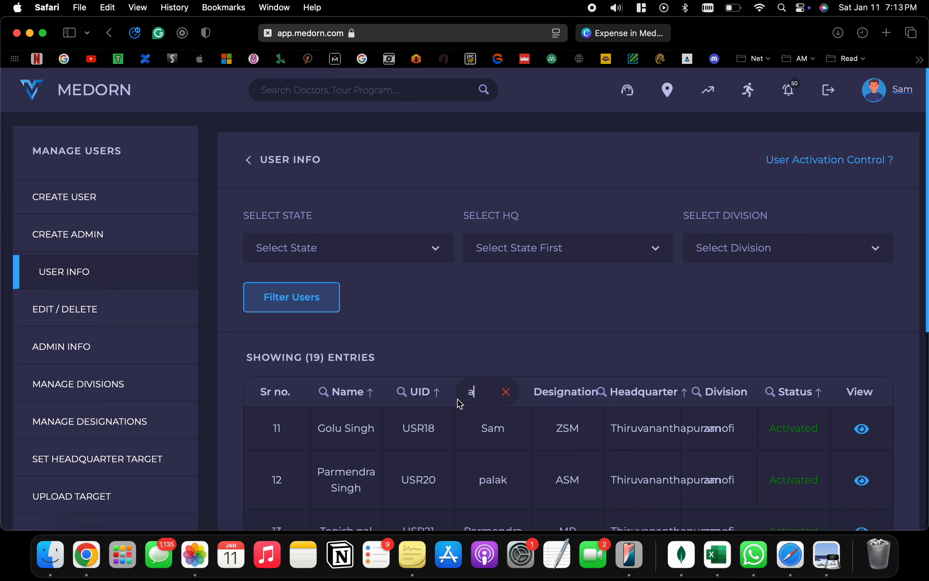
pyautogui.write('y')
pyautogui.scroll(-3, 453, 426)
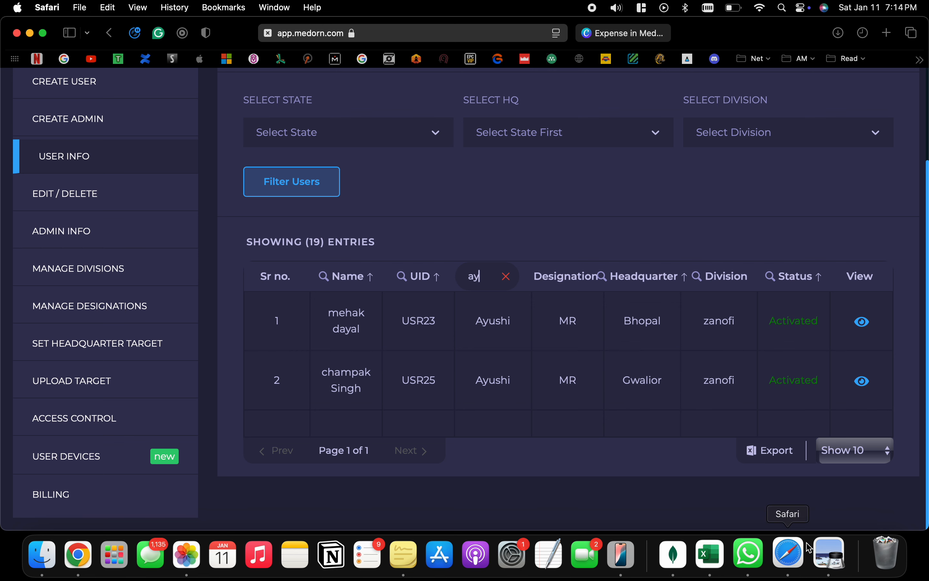
# Step: Return to iPhone Mirroring and dismiss Medorn's logged-out message
pyautogui.click(840, 569)
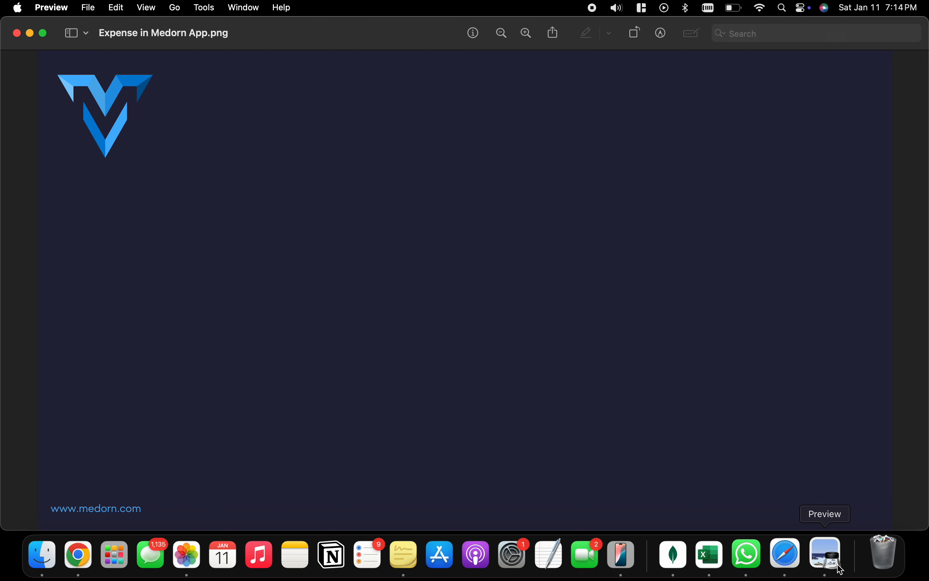
pyautogui.click(645, 561)
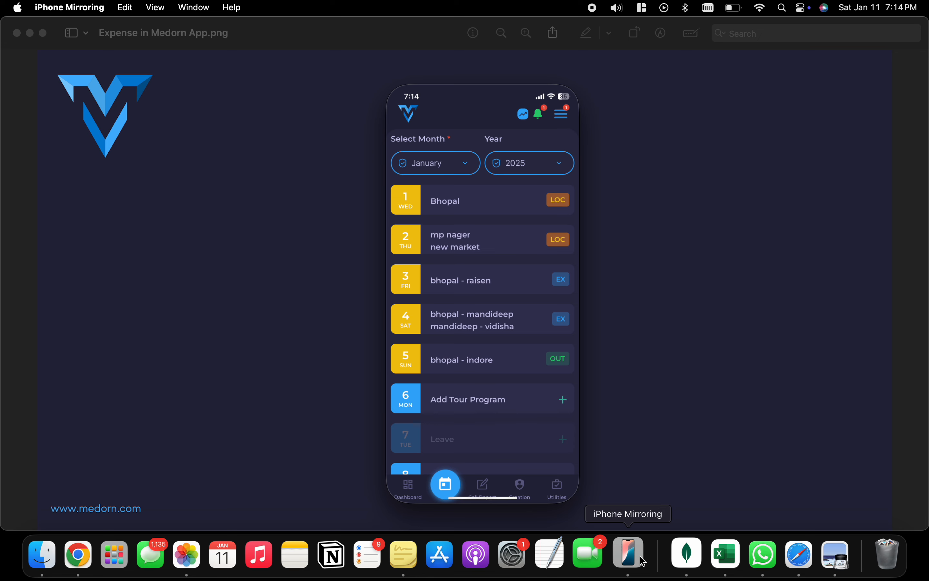
pyautogui.click(528, 491)
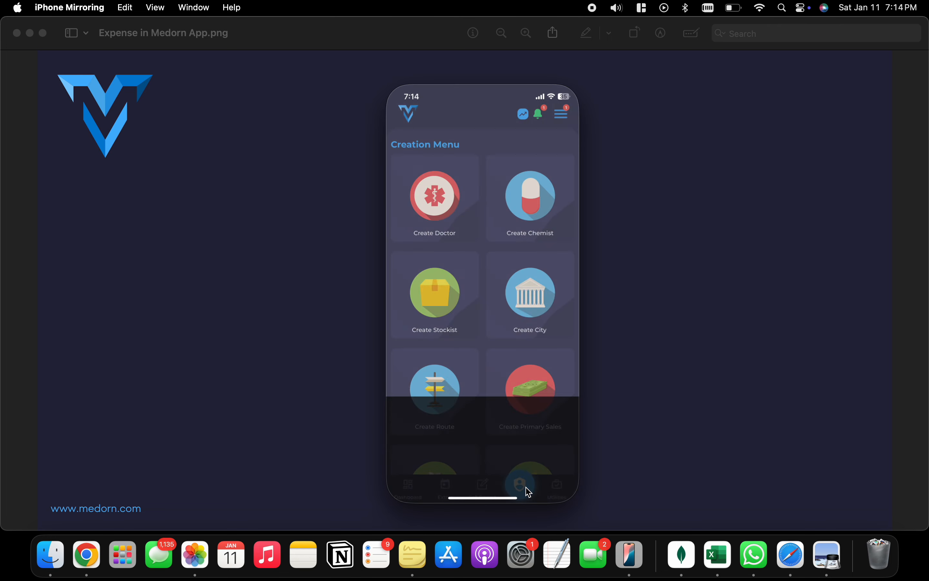
pyautogui.click(554, 230)
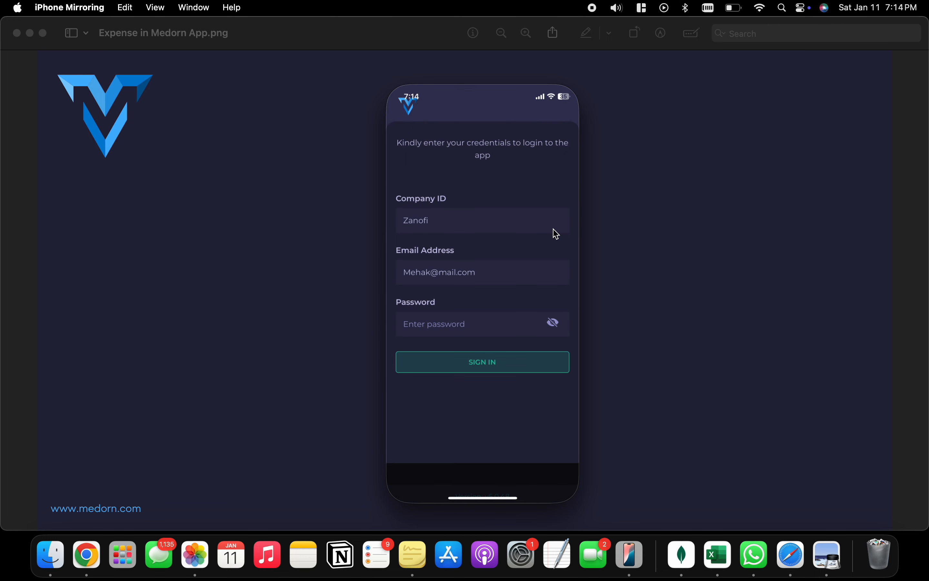
# Step: Sign in with the other MR's login e-mail and account password
pyautogui.click(441, 276)
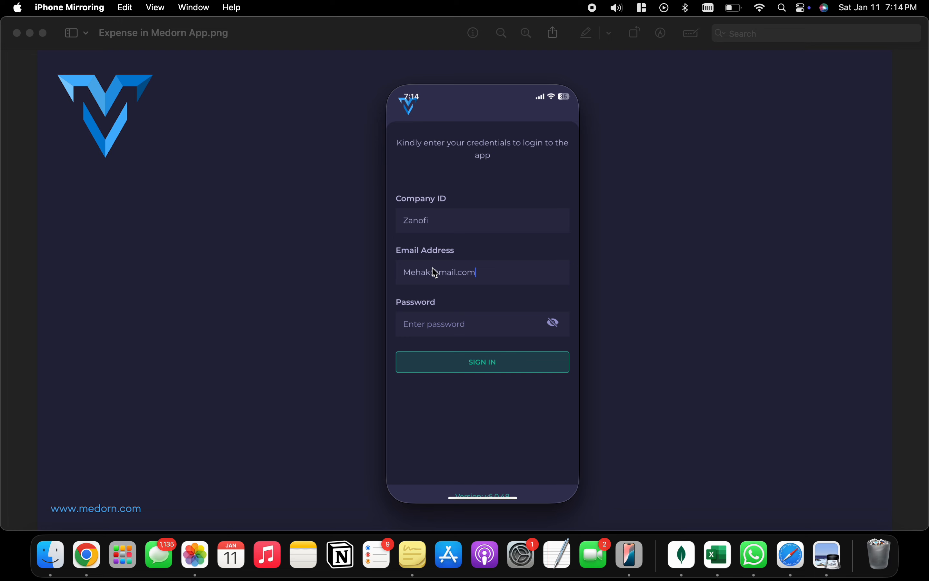
pyautogui.moveTo(433, 278); pyautogui.dragTo(405, 279)
pyautogui.write('Ayushi')
pyautogui.click(424, 333)
pyautogui.write('*********')
pyautogui.click(502, 364)
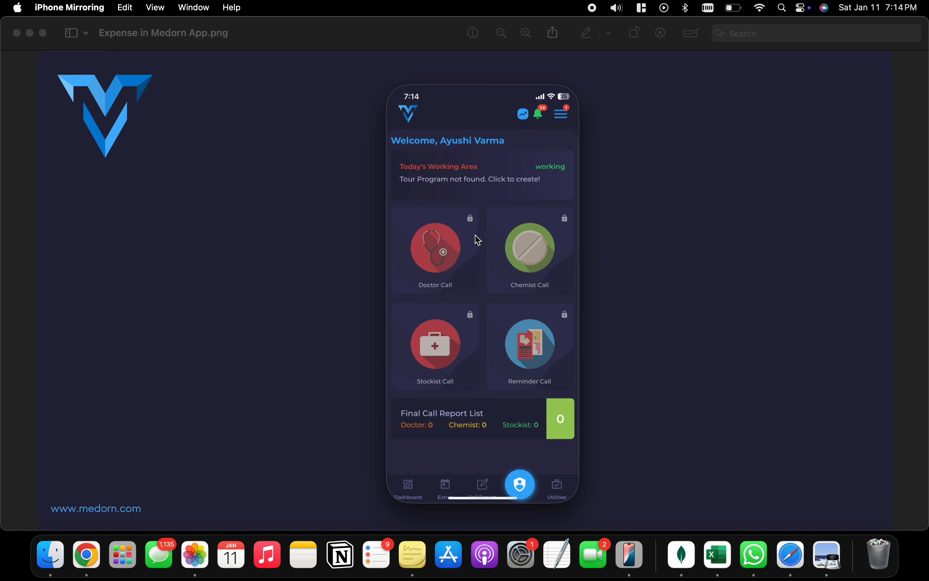
# Step: From Extra > Tour Program, create a Jan 1 Local tour for indore and send it for approval
pyautogui.click(450, 489)
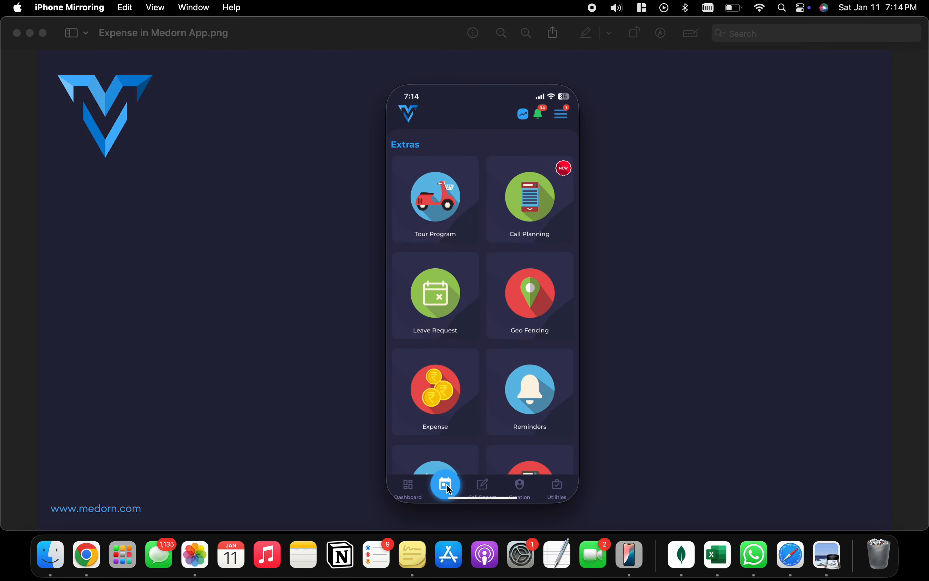
pyautogui.click(451, 215)
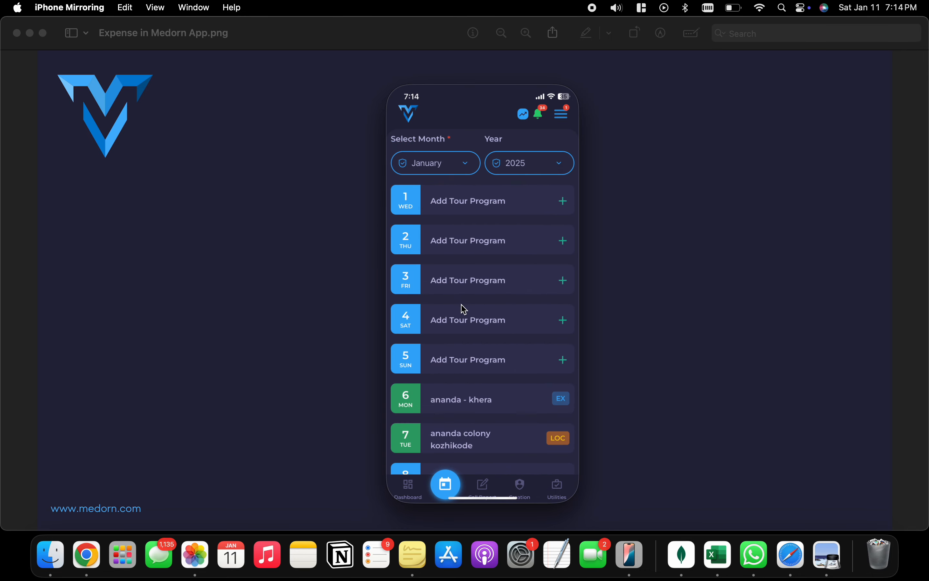
pyautogui.click(459, 201)
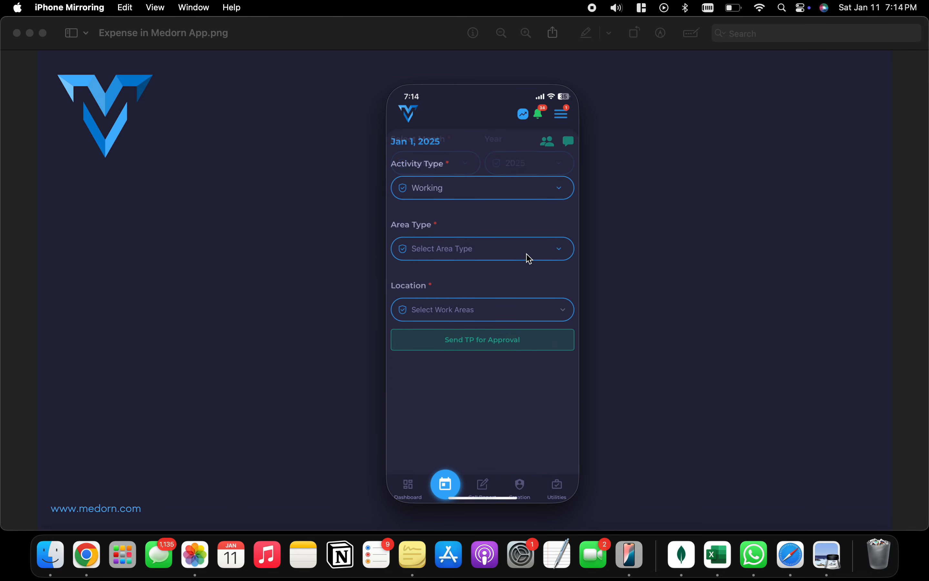
pyautogui.click(509, 254)
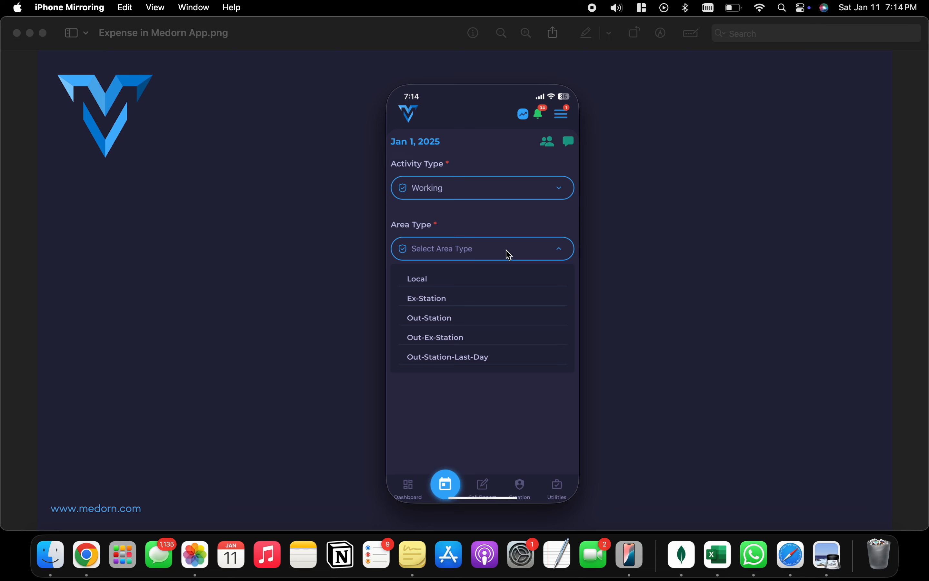
pyautogui.click(496, 279)
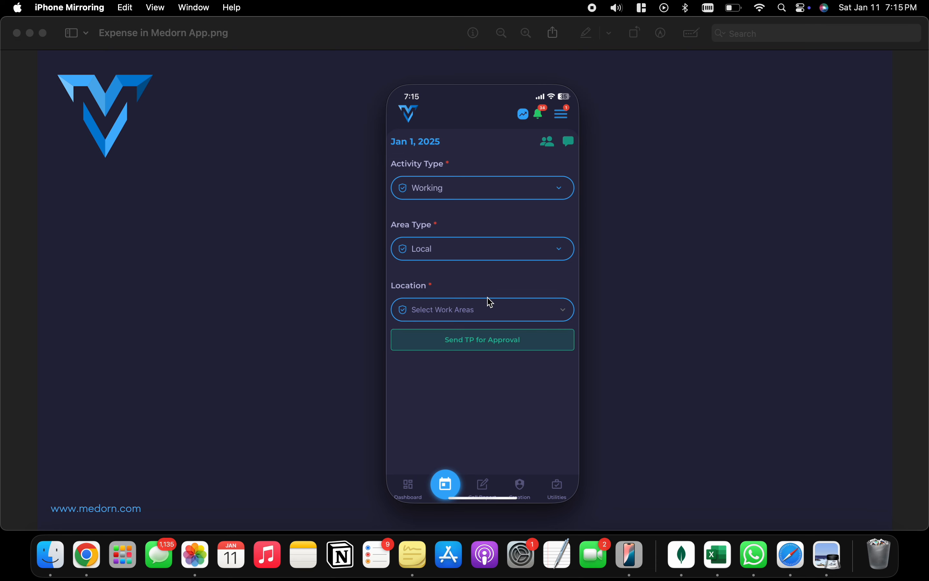
pyautogui.click(490, 313)
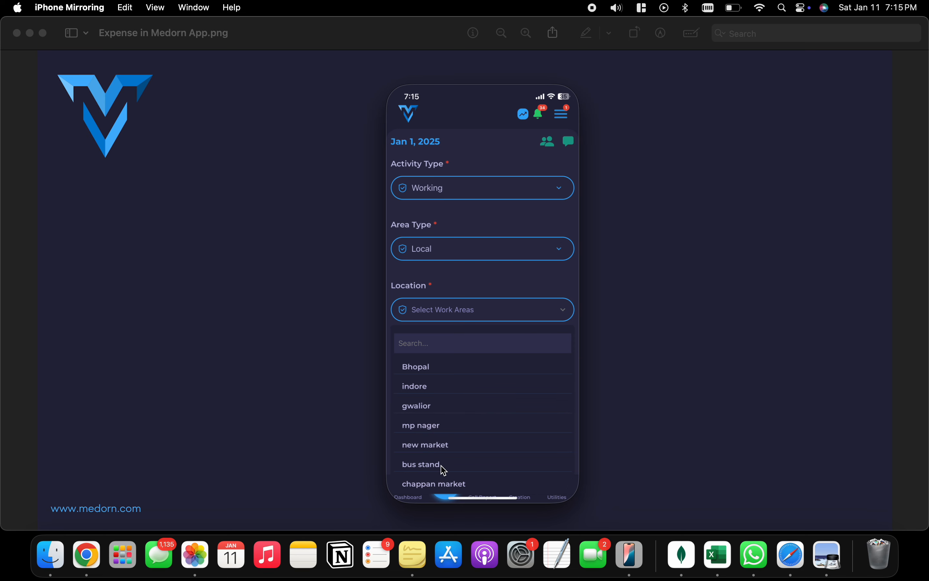
pyautogui.scroll(-3, 439, 469)
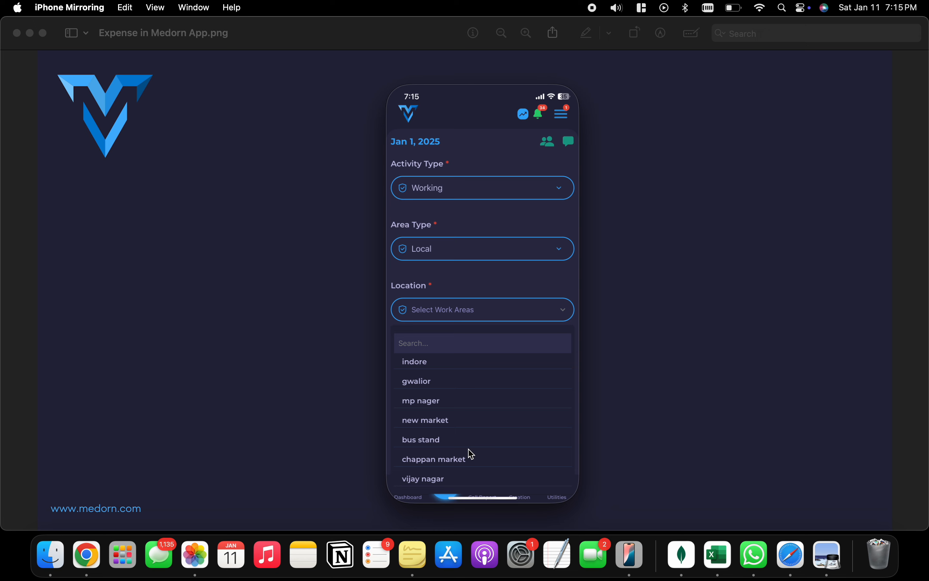
pyautogui.scroll(2, 486, 430)
pyautogui.click(436, 395)
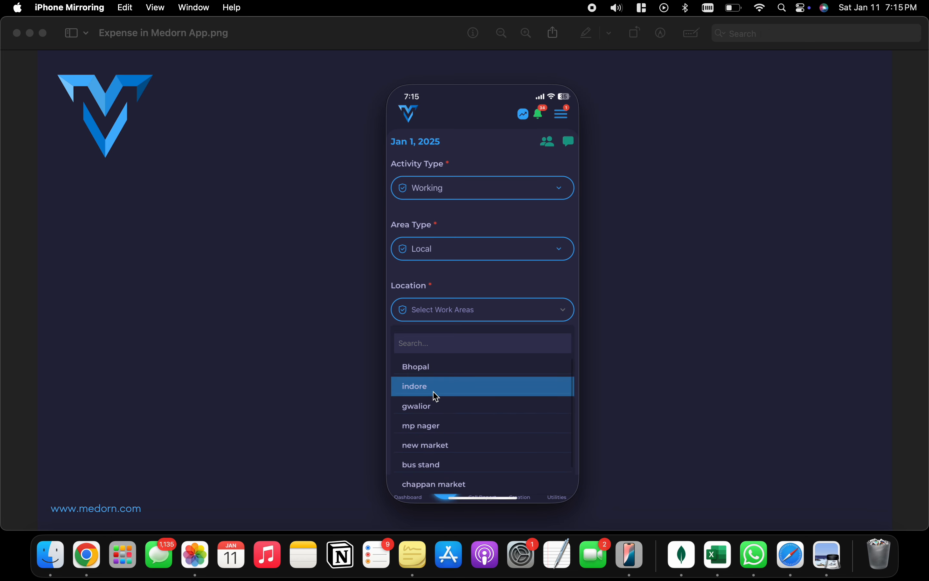
pyautogui.click(498, 294)
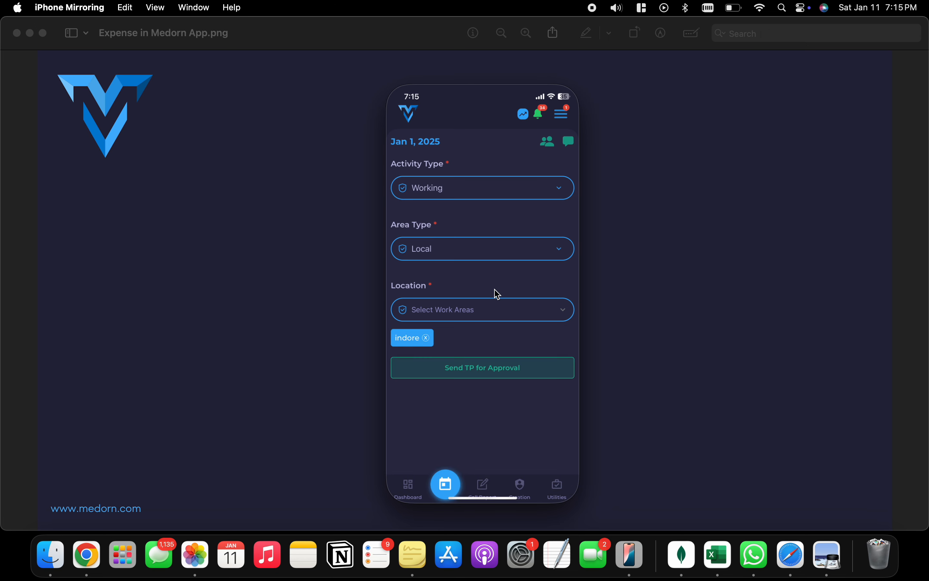
pyautogui.click(490, 377)
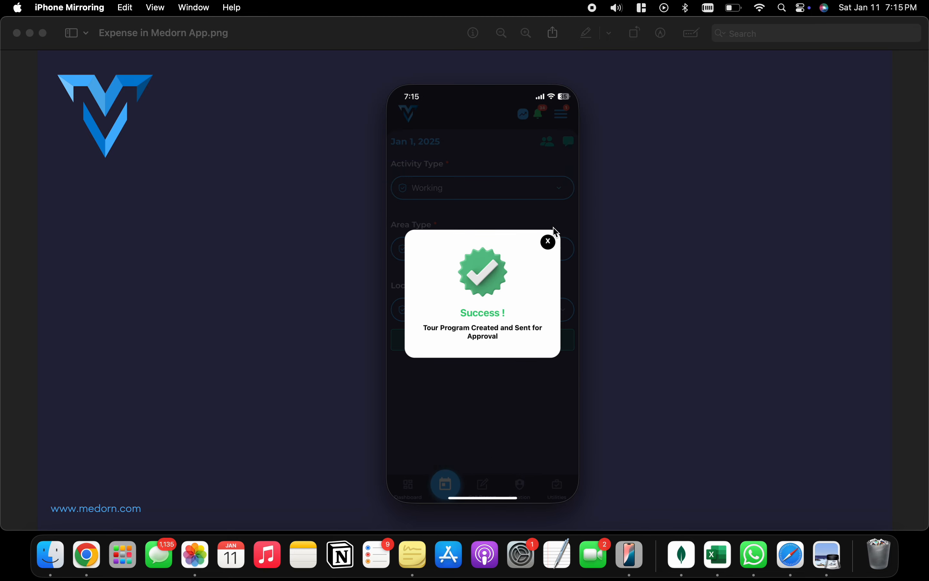
# Step: Start the Jan 2 tour as Ex-Station with route indore - ujjain, then remove that route
pyautogui.click(549, 242)
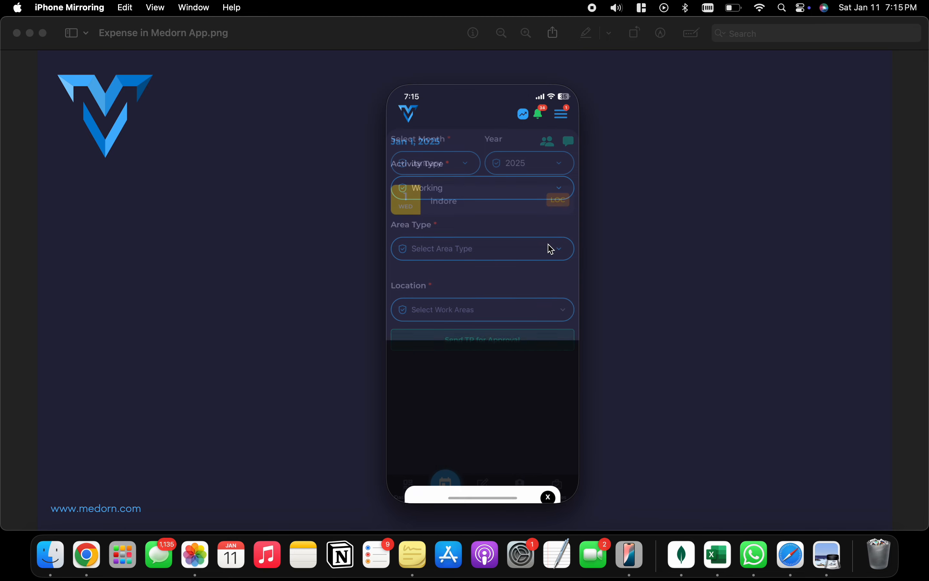
pyautogui.click(477, 244)
pyautogui.click(486, 258)
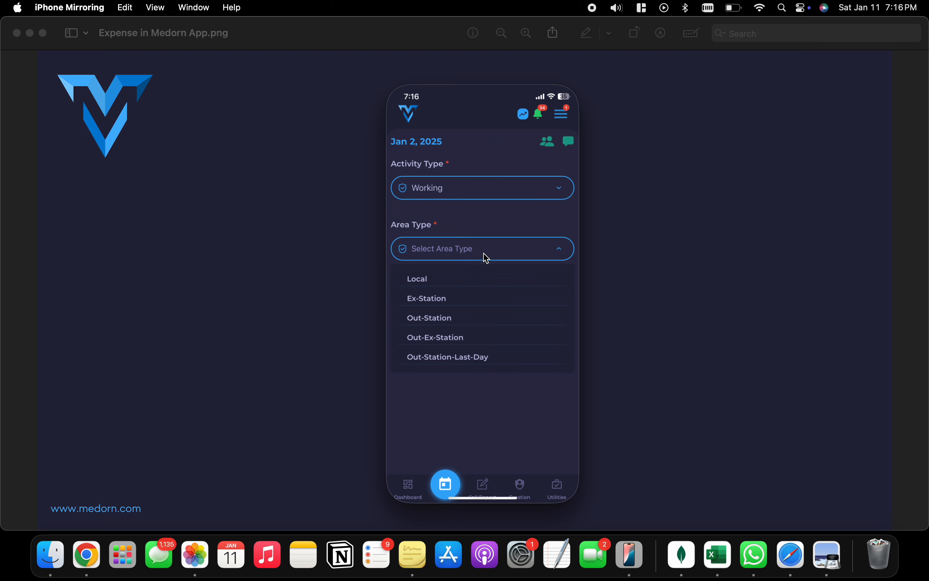
pyautogui.click(454, 300)
pyautogui.click(483, 314)
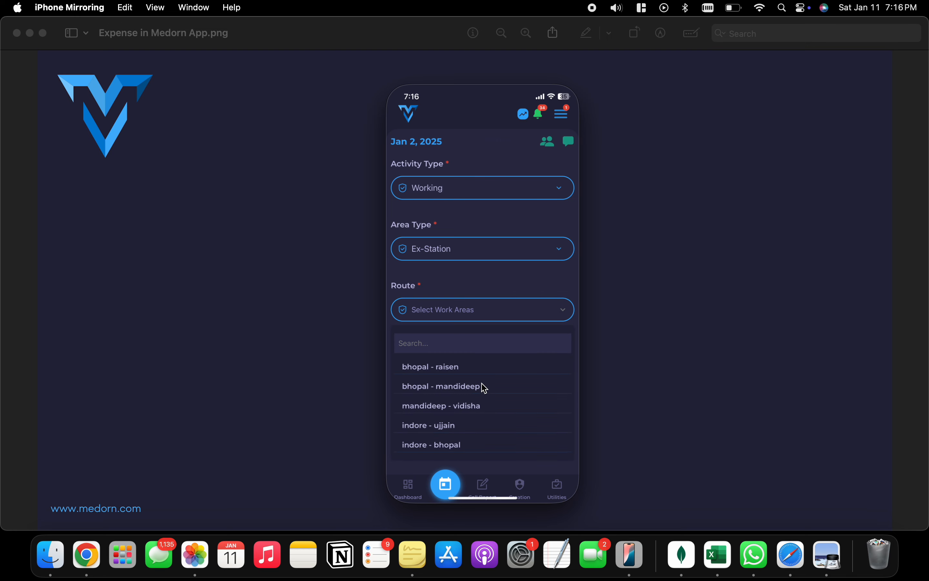
pyautogui.click(465, 429)
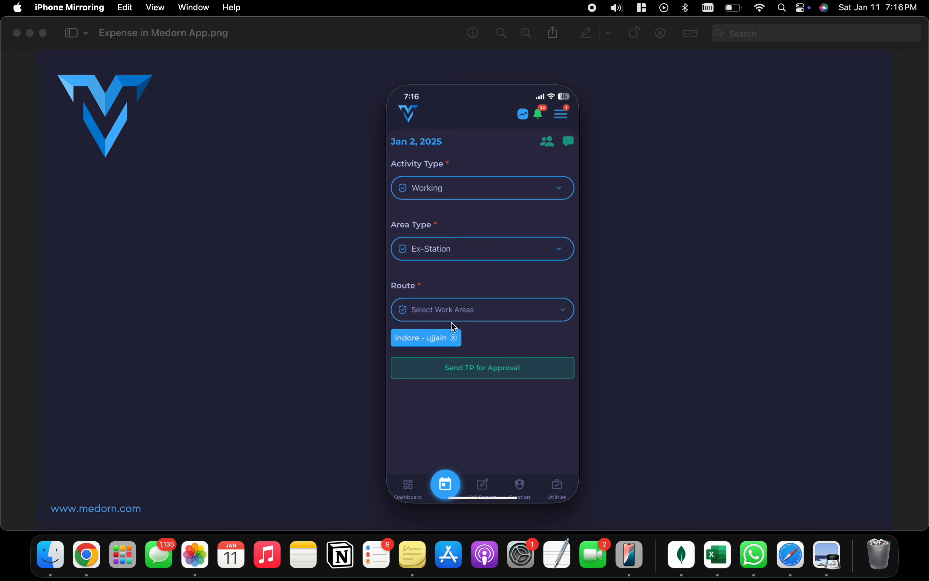
pyautogui.click(455, 338)
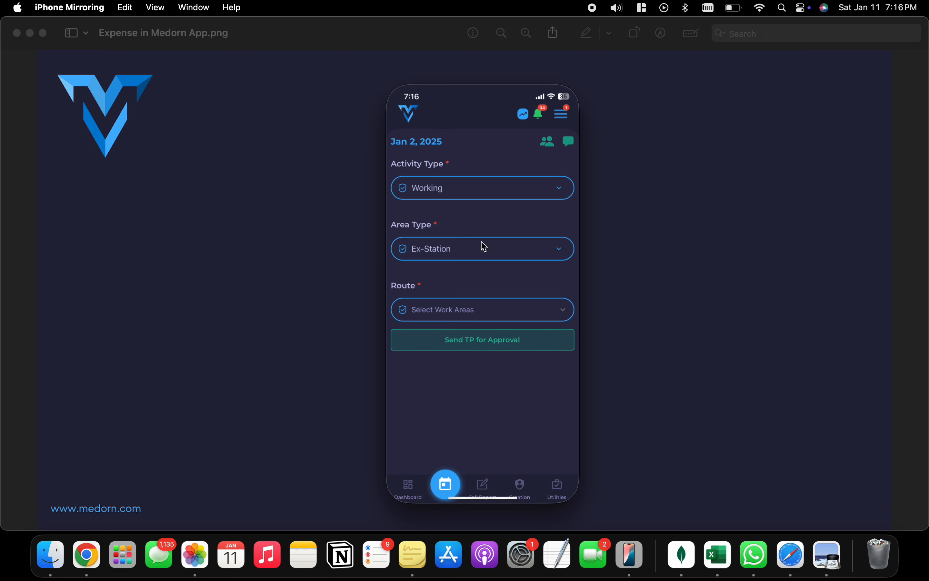
# Step: Change Jan 2 to Local with chappan market and vijay nagar, send it, and start Jan 3's plan
pyautogui.click(562, 254)
pyautogui.click(510, 283)
pyautogui.click(510, 310)
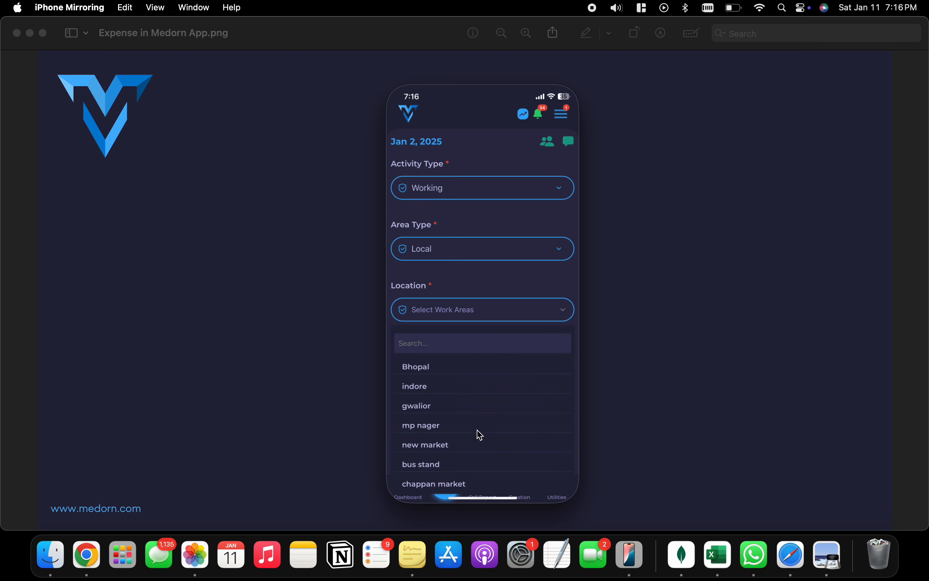
pyautogui.scroll(-1, 478, 434)
pyautogui.click(451, 460)
pyautogui.click(449, 480)
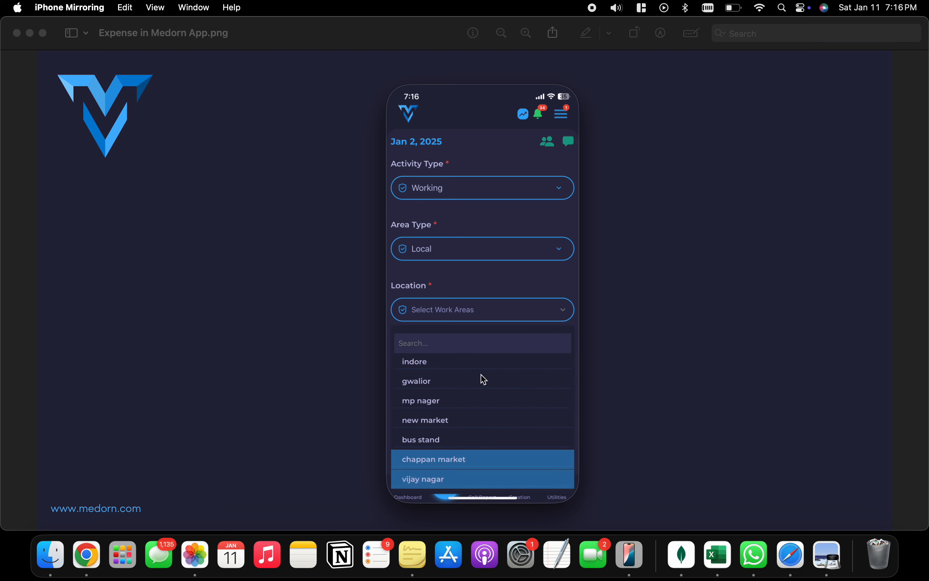
pyautogui.click(502, 293)
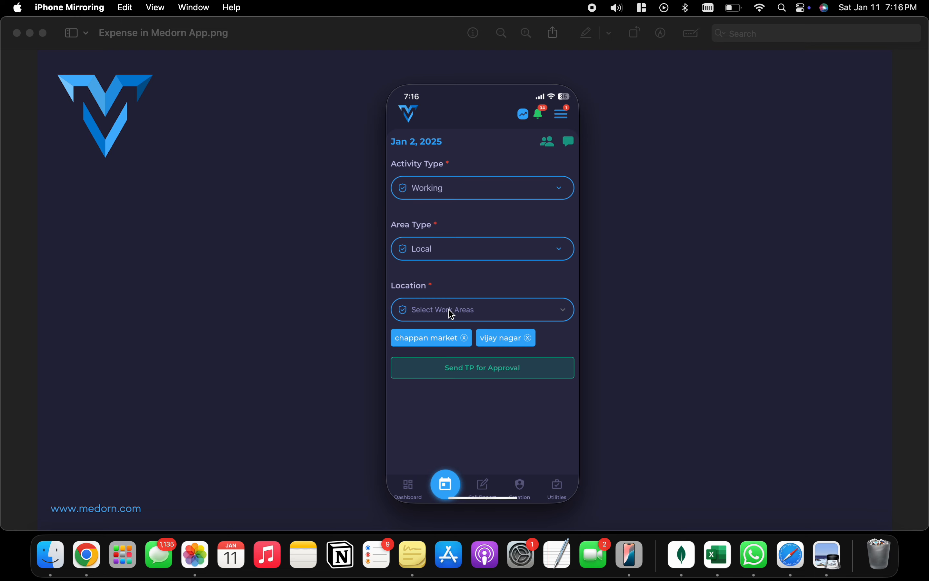
pyautogui.click(483, 369)
pyautogui.click(548, 242)
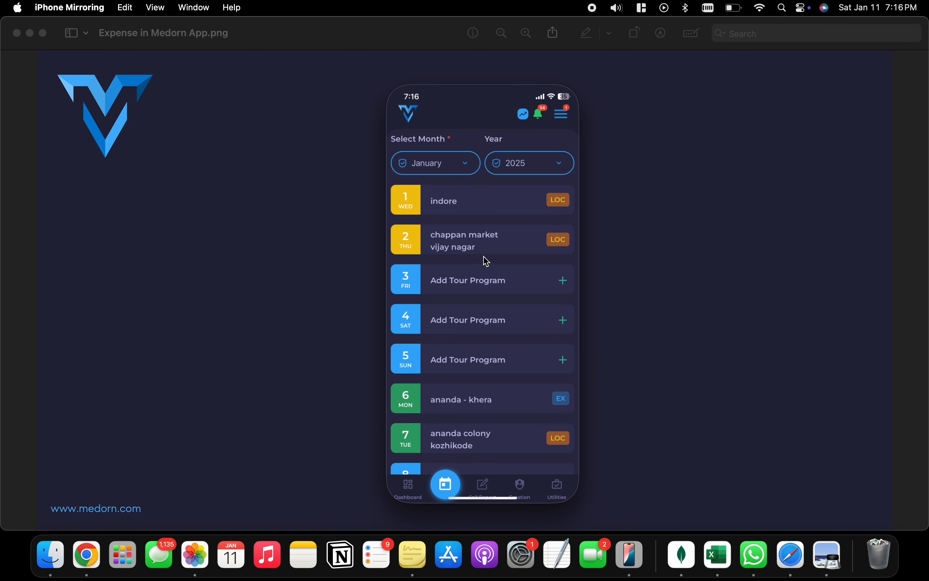
pyautogui.click(471, 288)
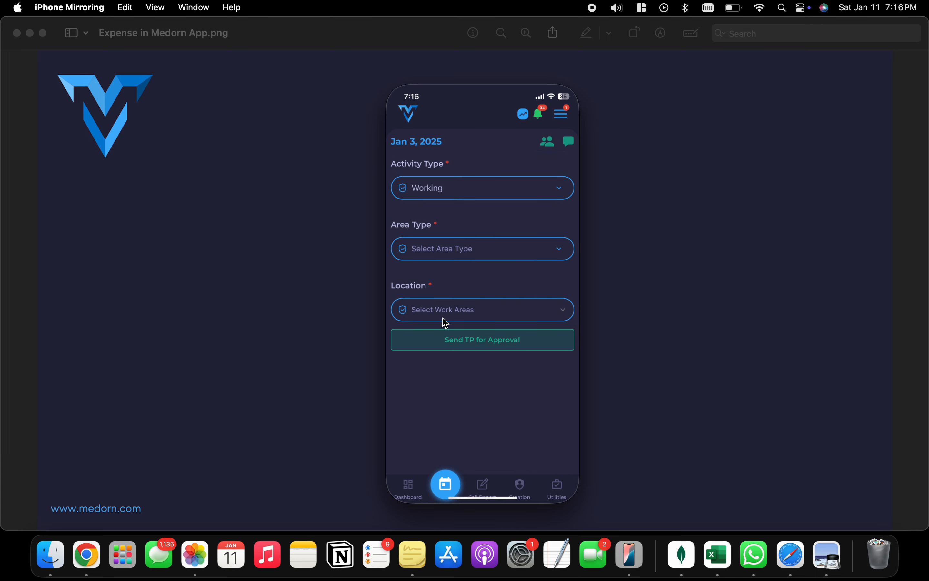
# Step: Make Jan 3 an Ex-Station day on route indore - ujjain and send it for approval
pyautogui.click(554, 254)
pyautogui.click(516, 302)
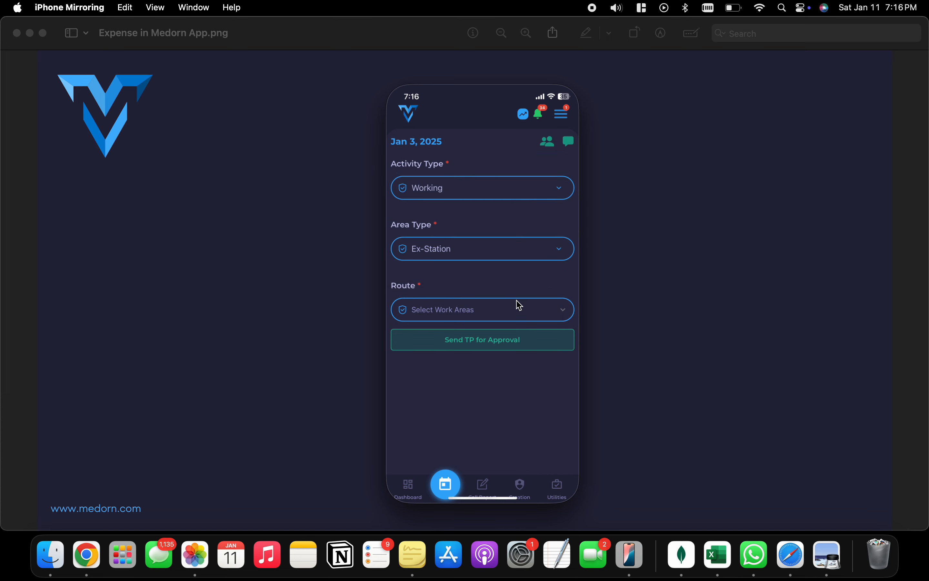
pyautogui.click(559, 315)
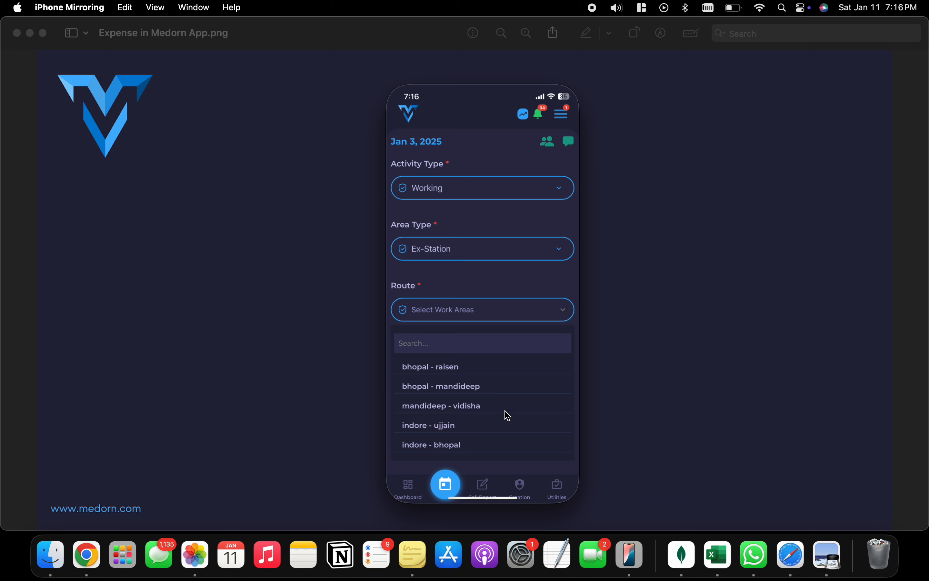
pyautogui.click(494, 434)
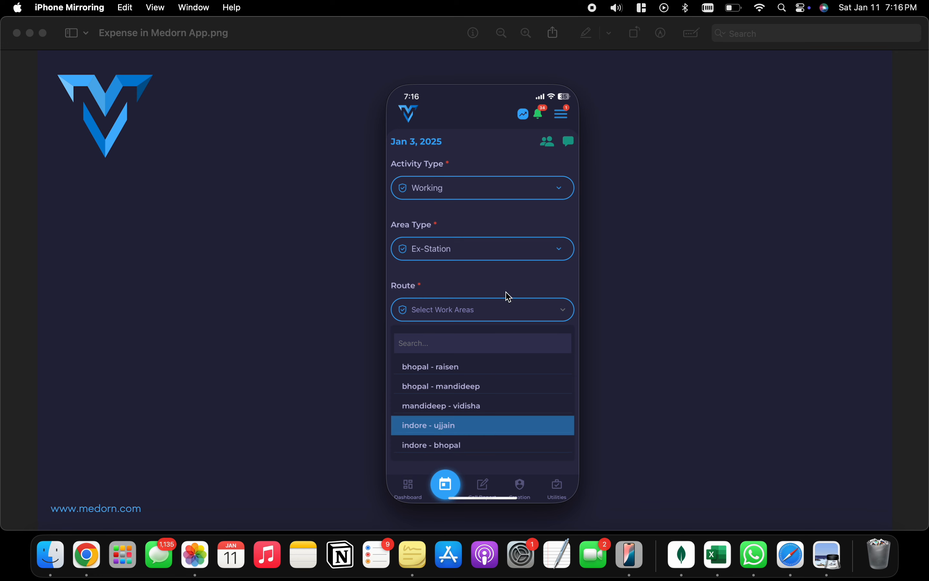
pyautogui.click(518, 285)
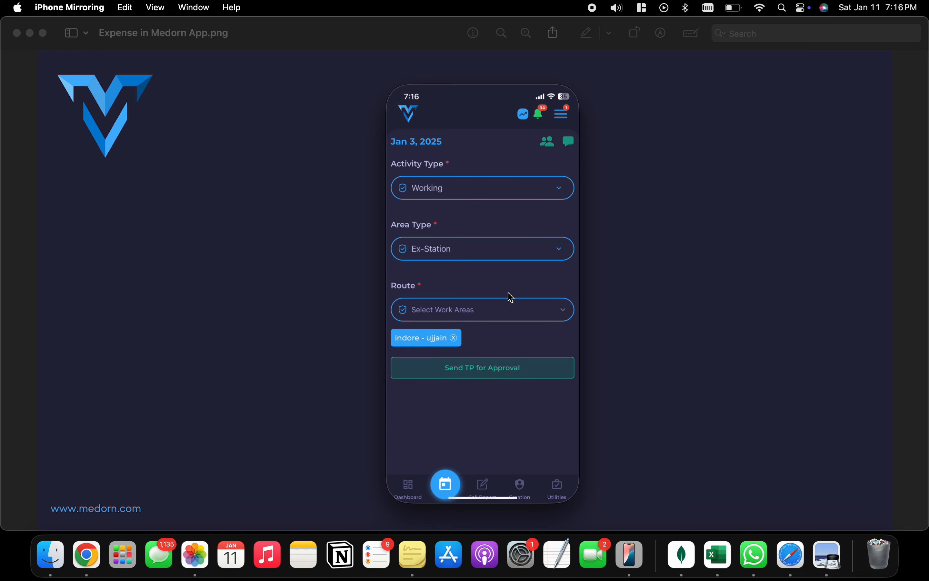
pyautogui.click(495, 370)
pyautogui.click(548, 242)
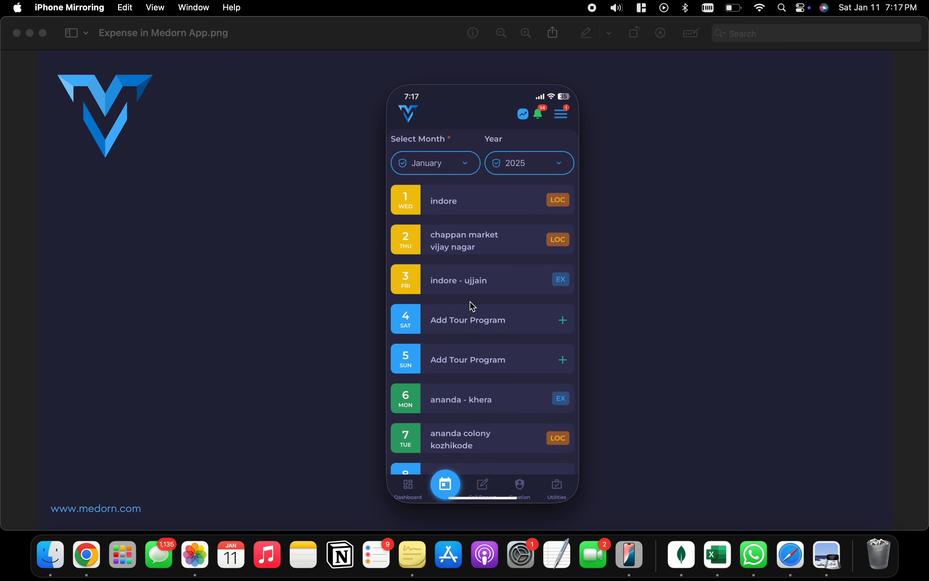
# Step: Create a Jan 4 Out-Station tour on route indore - mumbai and send it for approval
pyautogui.click(466, 326)
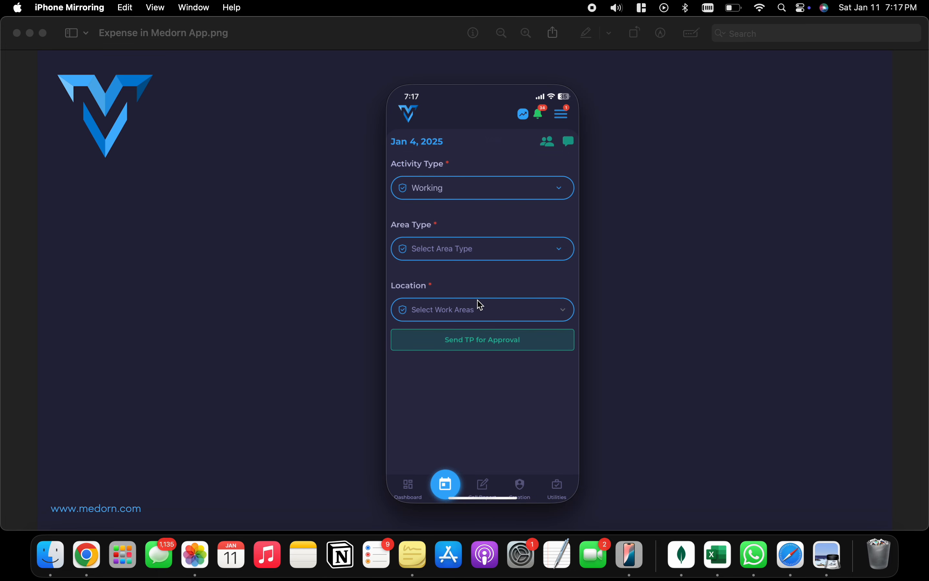
pyautogui.click(568, 255)
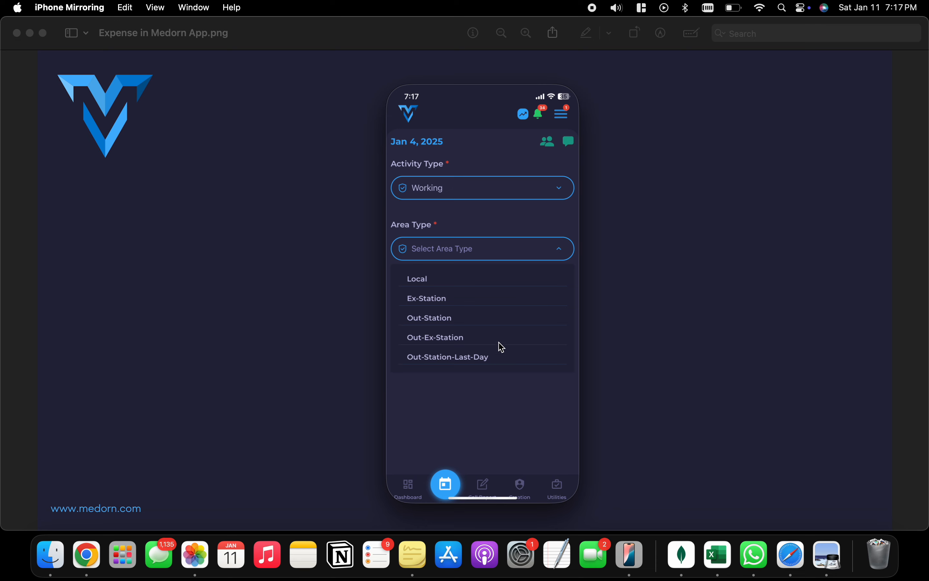
pyautogui.click(491, 319)
pyautogui.click(544, 318)
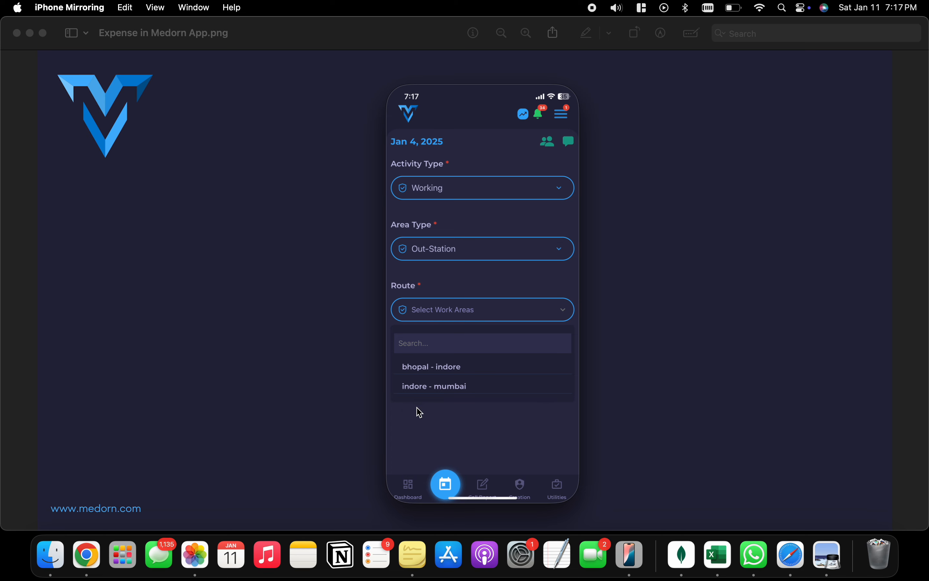
pyautogui.click(474, 387)
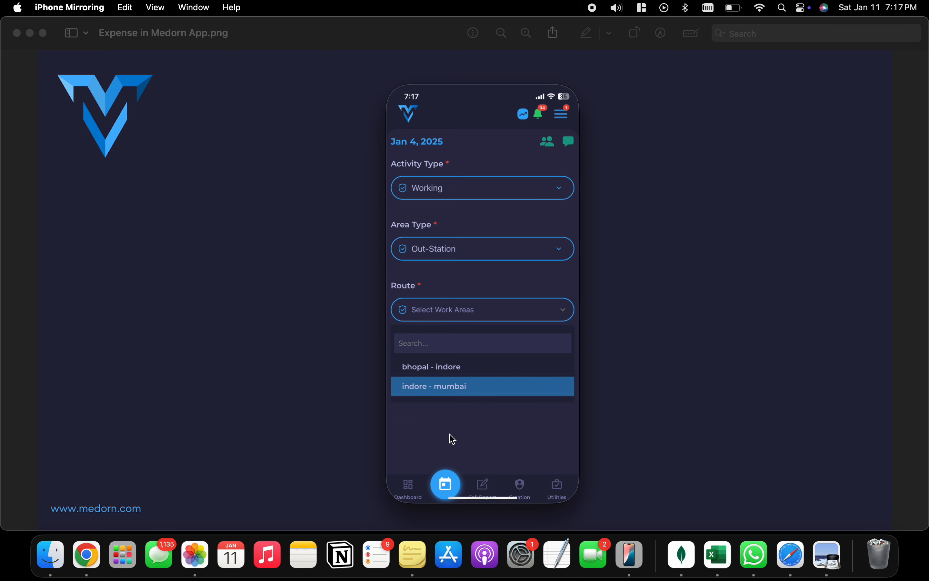
pyautogui.click(453, 439)
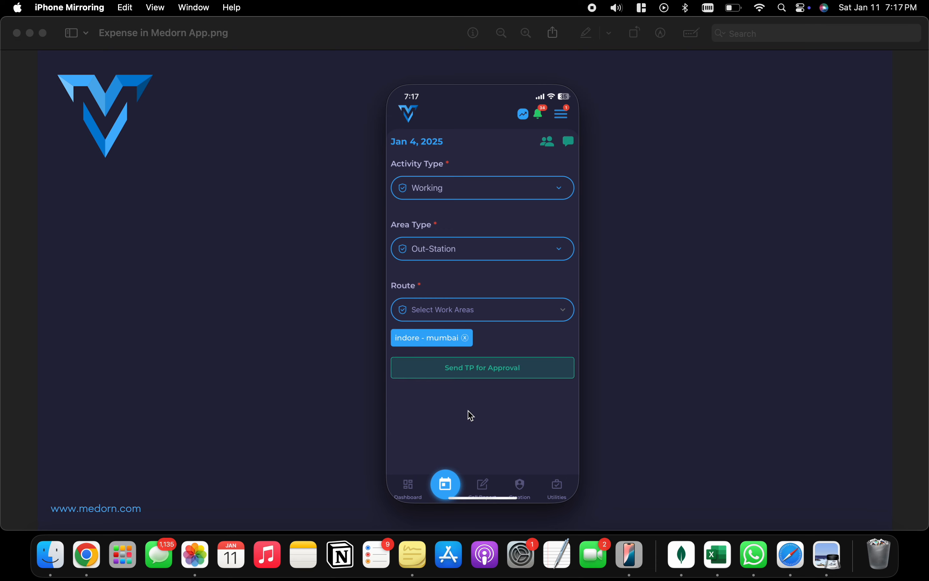
pyautogui.click(495, 377)
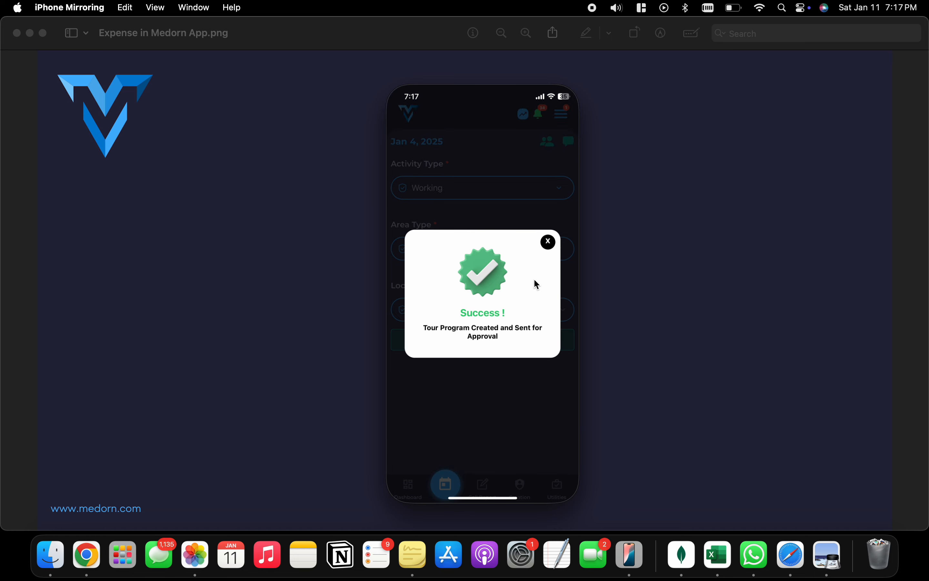
pyautogui.click(550, 245)
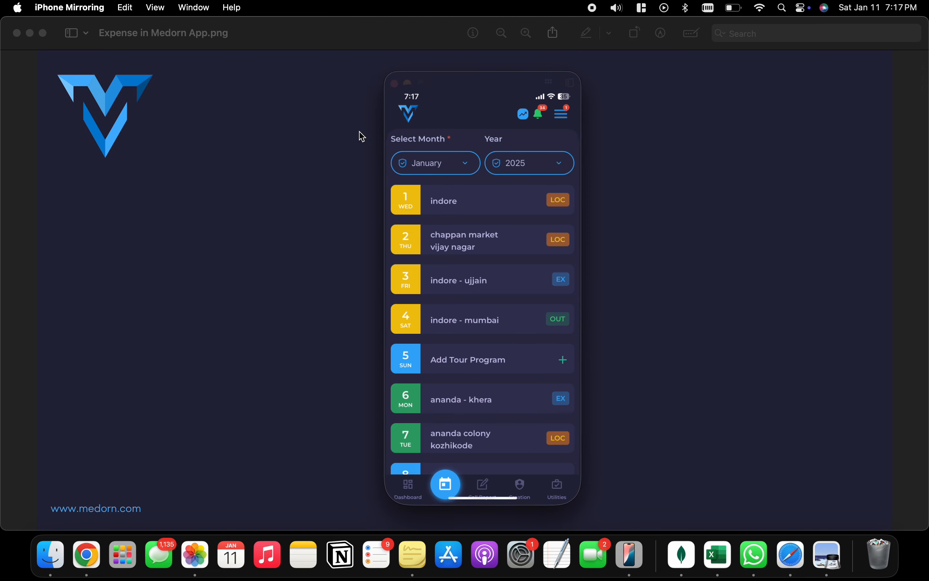
# Step: Back in the Safari web admin, clear the user search and open Manage Locations
pyautogui.click(800, 564)
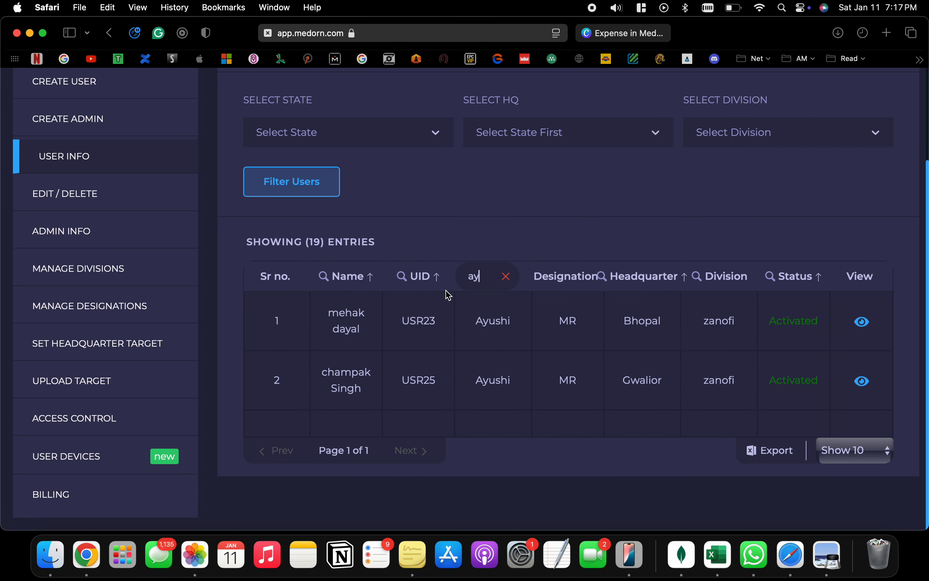
pyautogui.press('BackSpace')
pyautogui.press('BackSpace')
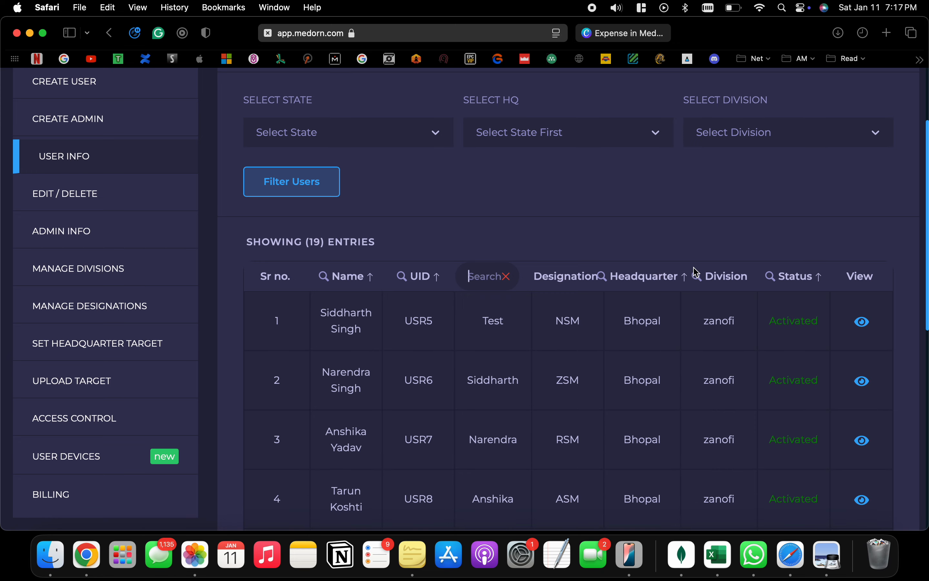
pyautogui.scroll(-5, 674, 458)
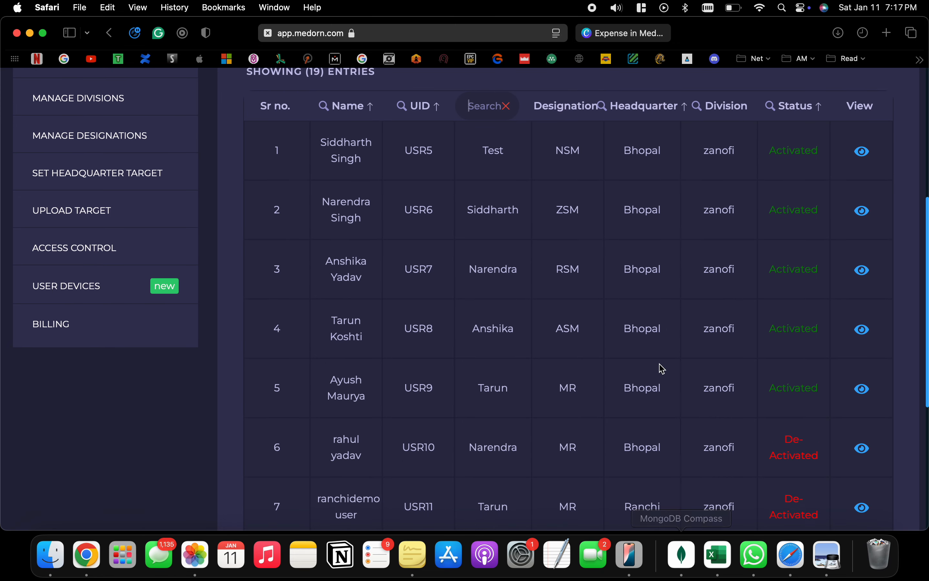
pyautogui.scroll(8, 660, 369)
pyautogui.click(250, 159)
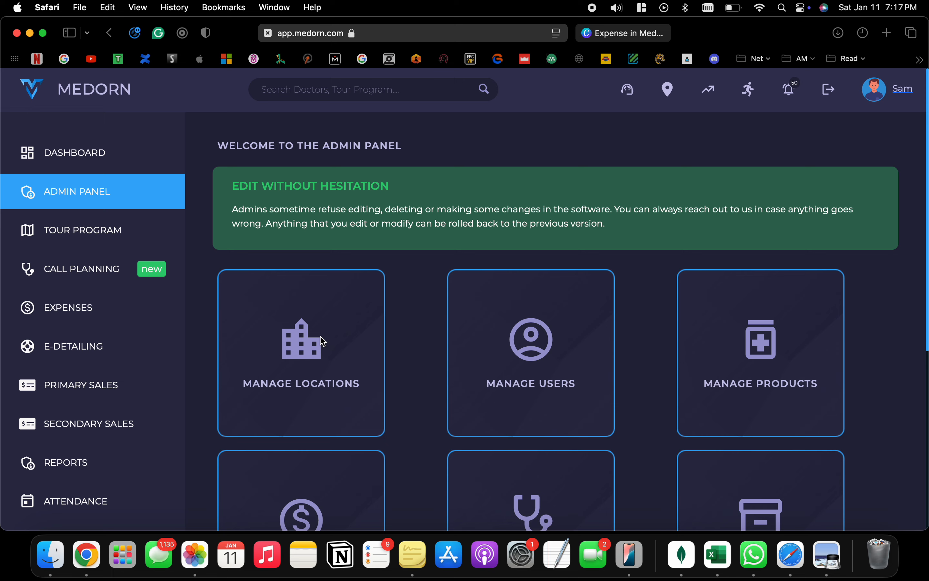
pyautogui.click(320, 338)
# Step: Browse the Create Headquarters and Create City / Area pages, ending on the Create Route form
pyautogui.click(117, 243)
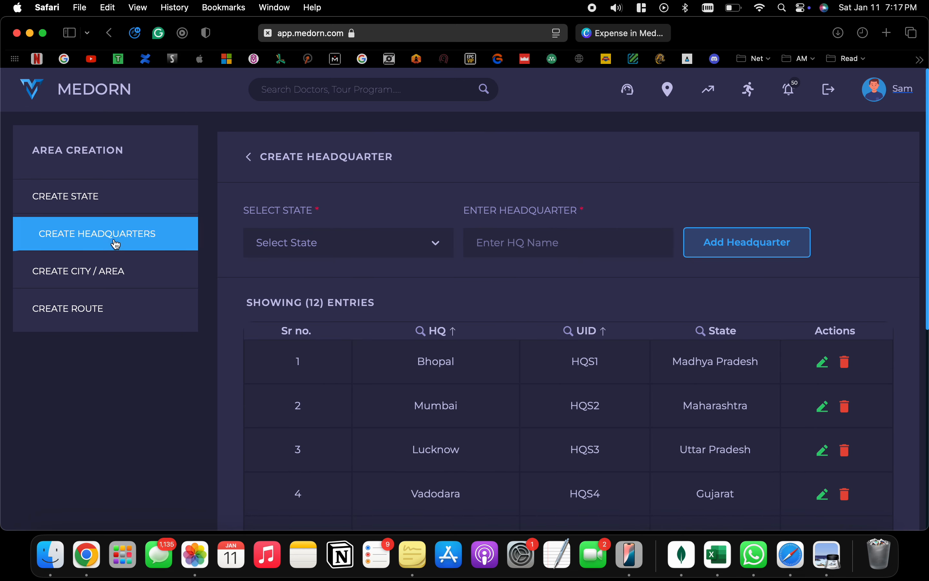
pyautogui.click(114, 286)
pyautogui.scroll(-1, 381, 367)
pyautogui.scroll(-10, 381, 367)
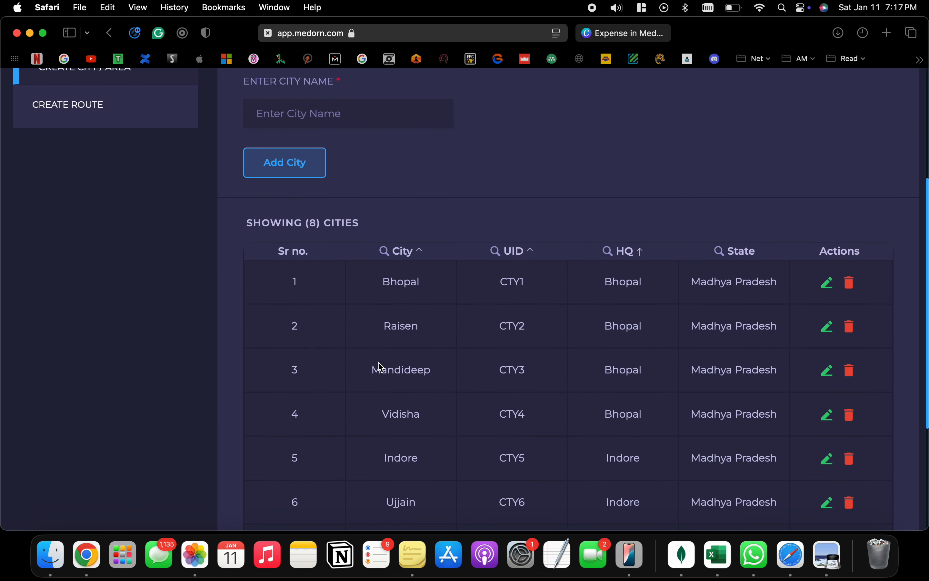
pyautogui.scroll(10, 382, 366)
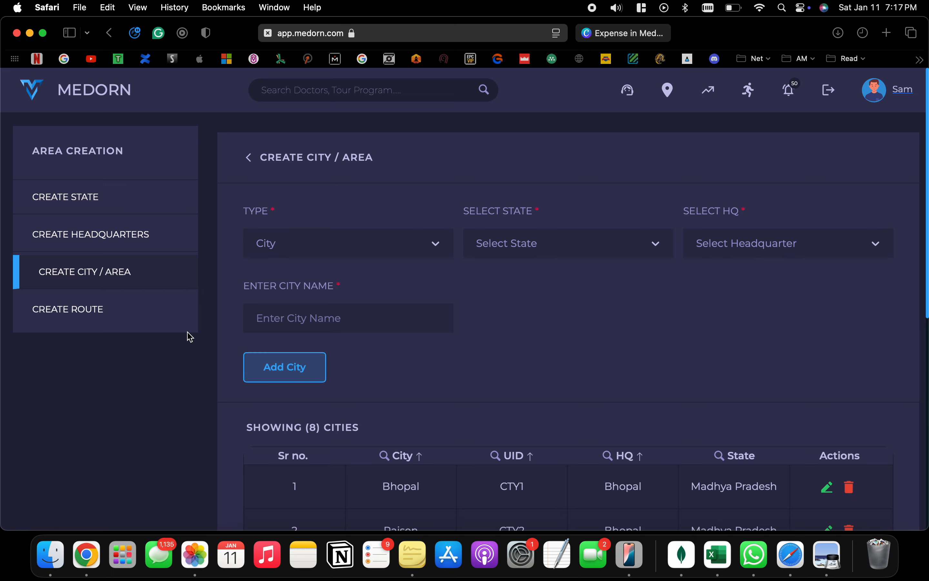
pyautogui.click(187, 318)
pyautogui.scroll(-5, 410, 361)
pyautogui.scroll(-4, 414, 361)
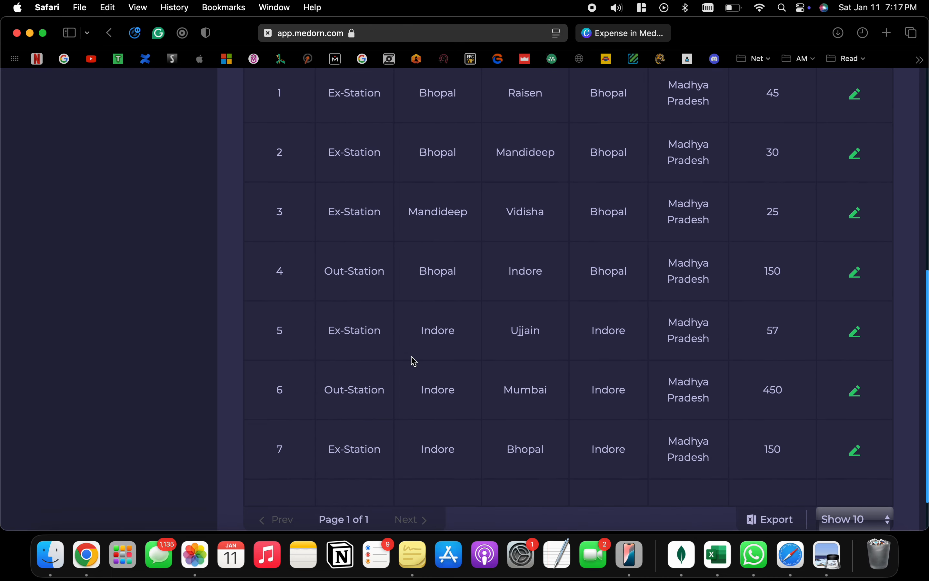
pyautogui.scroll(6, 370, 325)
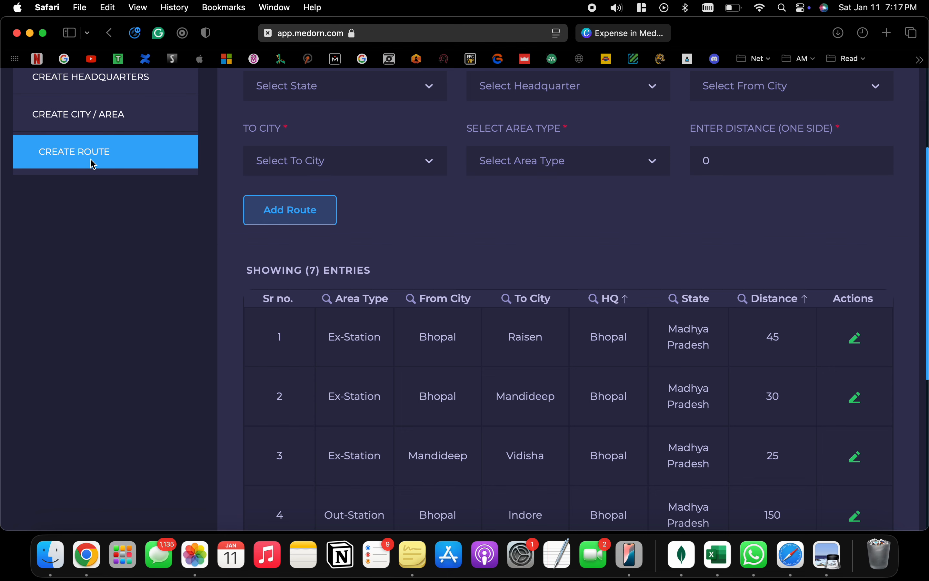
pyautogui.scroll(5, 150, 202)
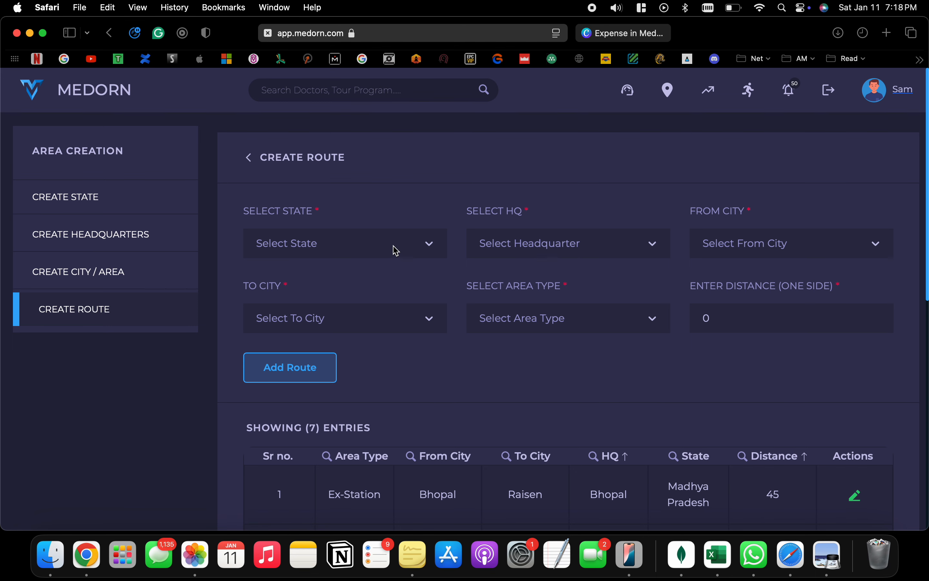
# Step: In Create Route, choose state Madhya Pradesh, HQ Bhopal and From City bhopal
pyautogui.click(395, 250)
pyautogui.click(347, 304)
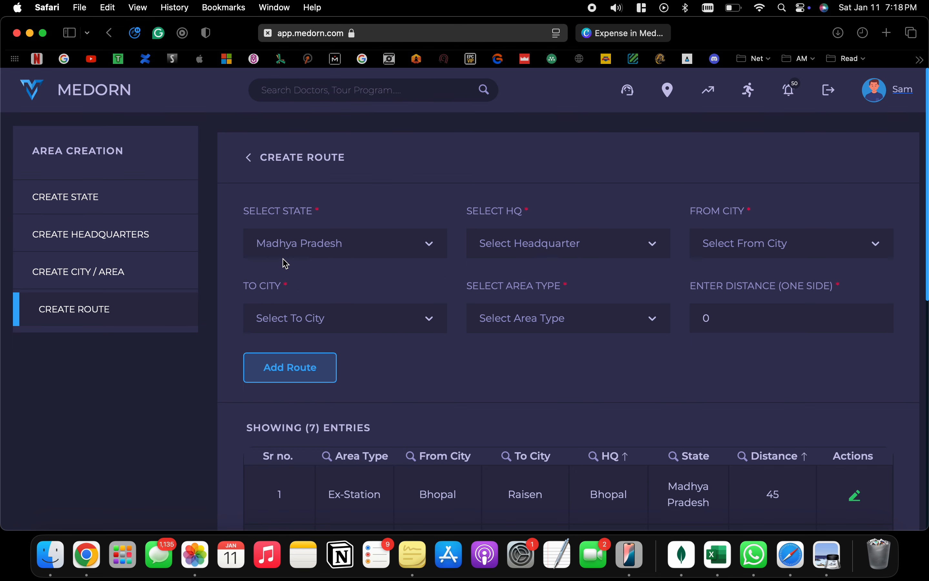
pyautogui.click(519, 254)
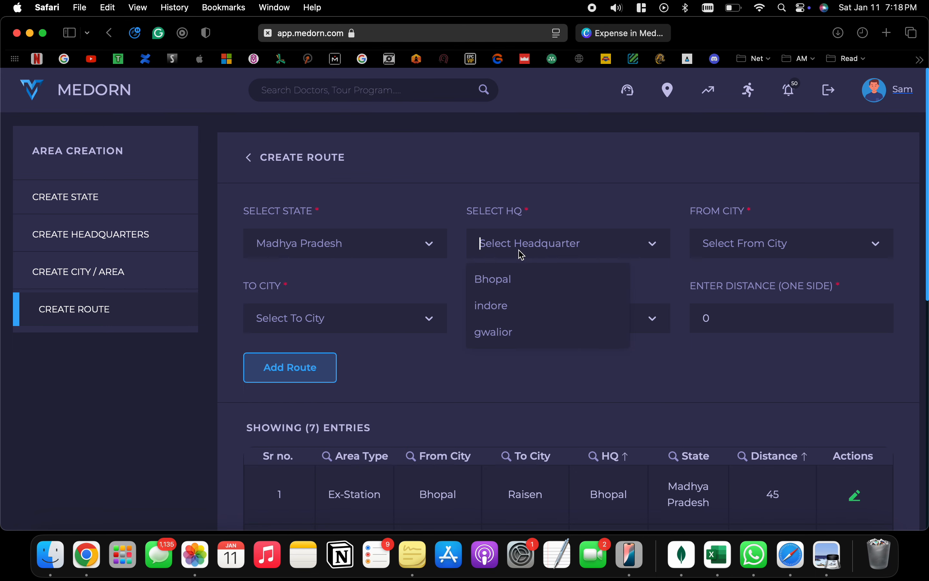
pyautogui.click(504, 288)
pyautogui.click(763, 254)
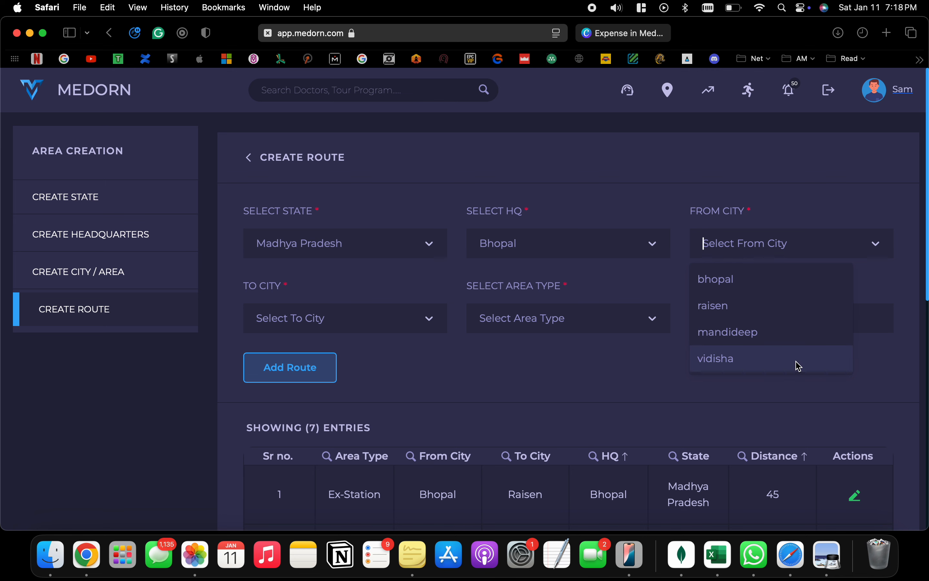
pyautogui.click(793, 286)
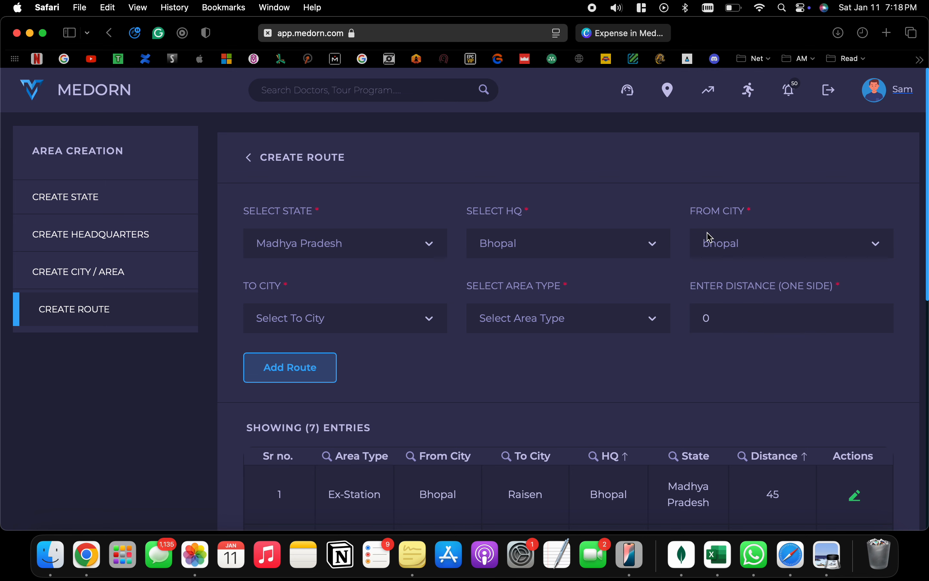
# Step: Look through the To City and Area Type lists without choosing anything
pyautogui.click(353, 329)
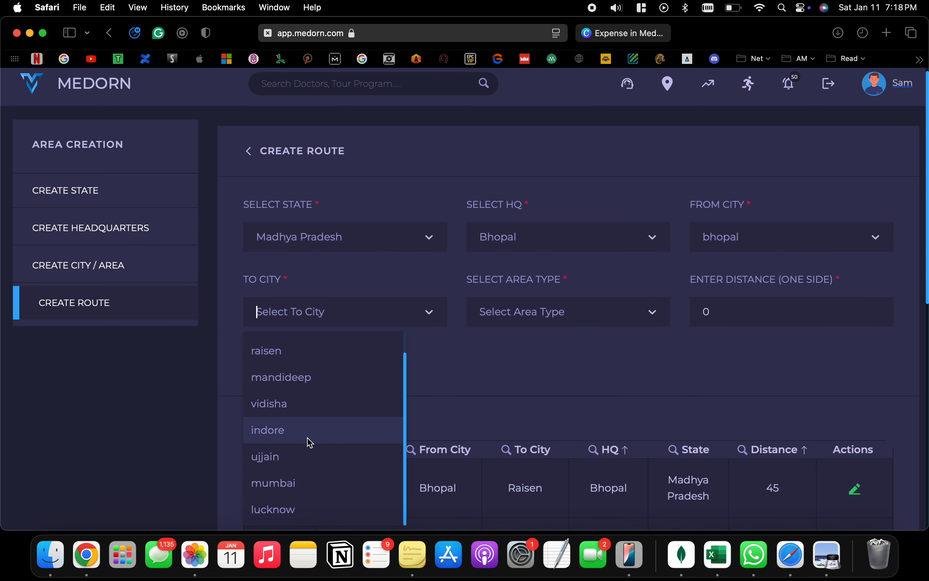
pyautogui.scroll(1, 307, 421)
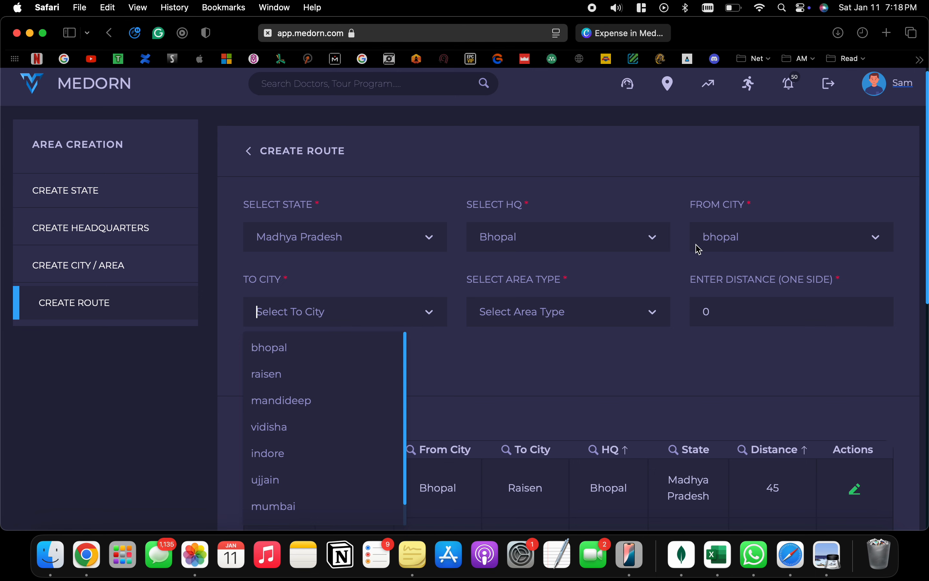
pyautogui.click(560, 353)
pyautogui.click(560, 317)
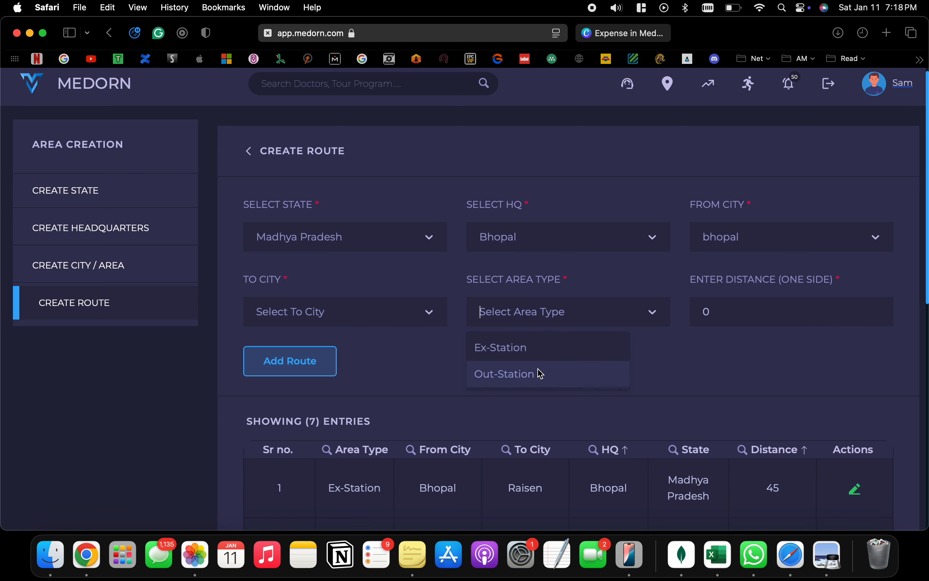
pyautogui.scroll(-5, 415, 446)
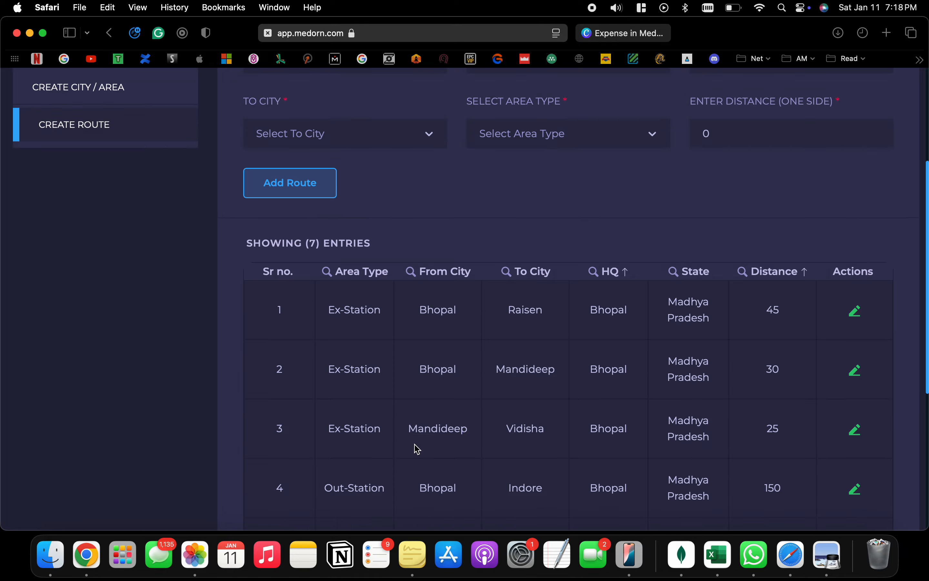
pyautogui.scroll(5, 417, 448)
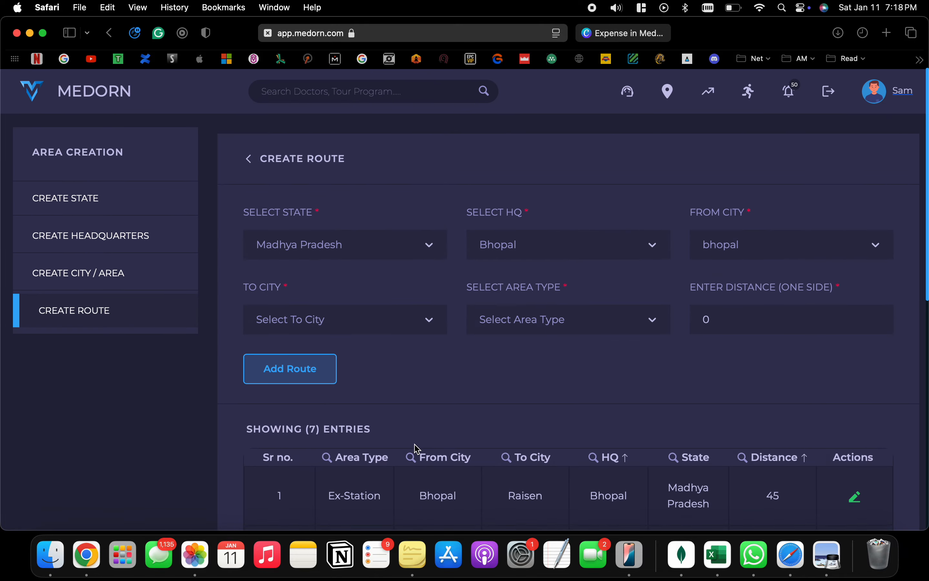
pyautogui.scroll(-1, 135, 279)
# Step: Glance at the Create City / Area and Create Headquarters pages, then switch to Preview
pyautogui.click(135, 278)
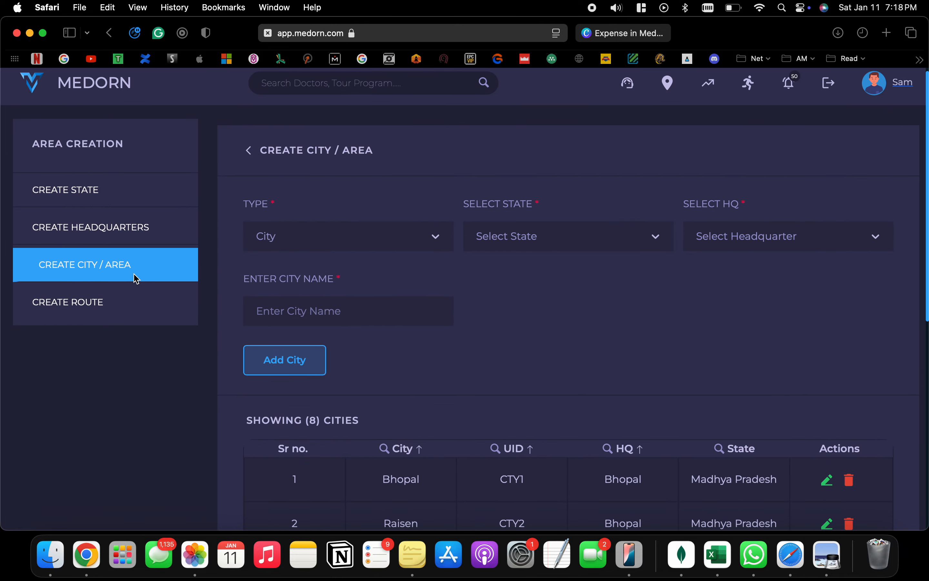
pyautogui.click(93, 231)
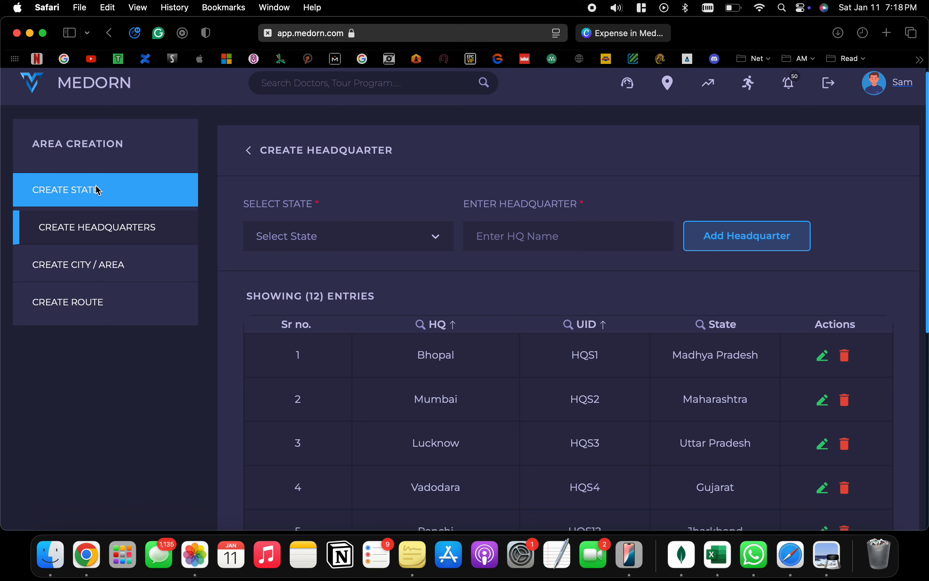
pyautogui.click(127, 301)
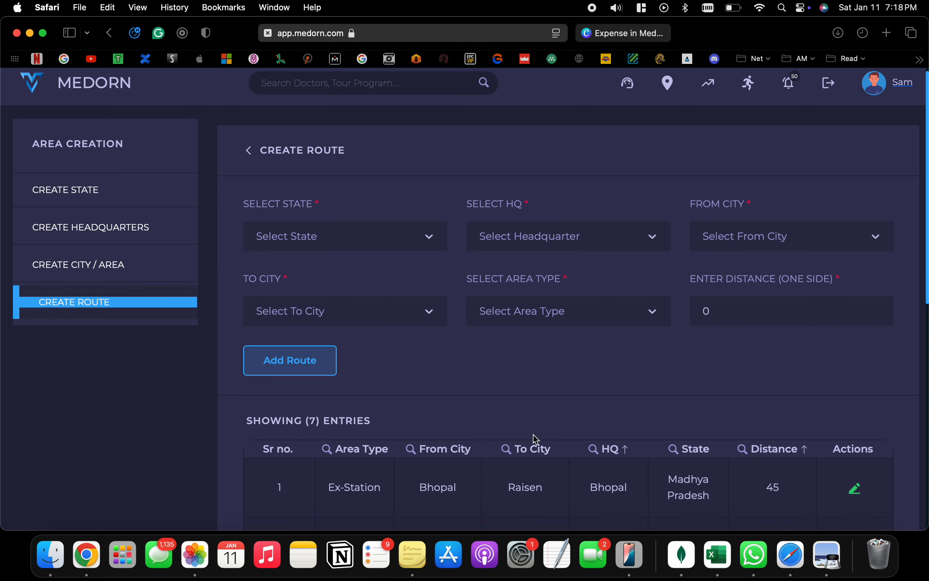
pyautogui.click(829, 566)
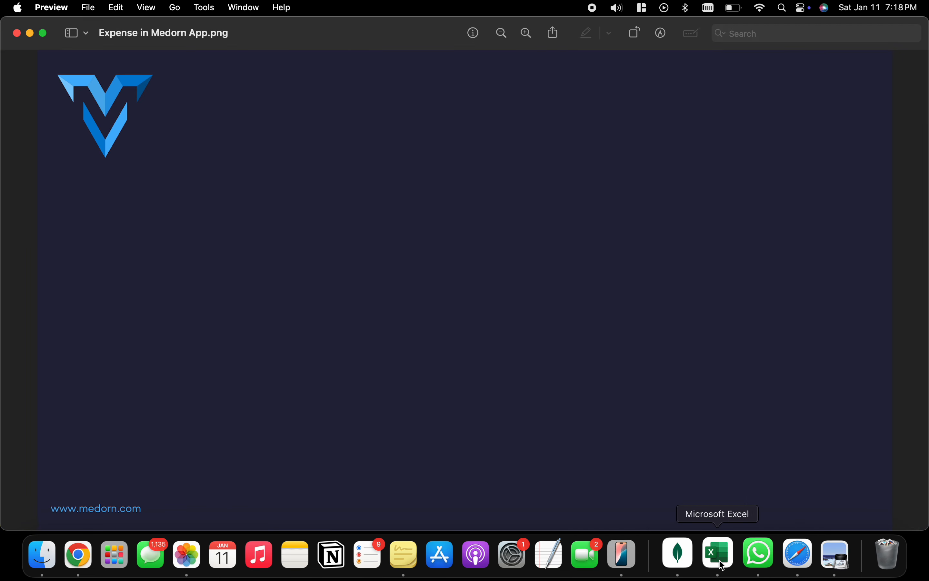
# Step: On the mirrored iPhone, create city Sanchi under Madhya Pradesh, HQ Bhopal, and send it for approval
pyautogui.click(623, 555)
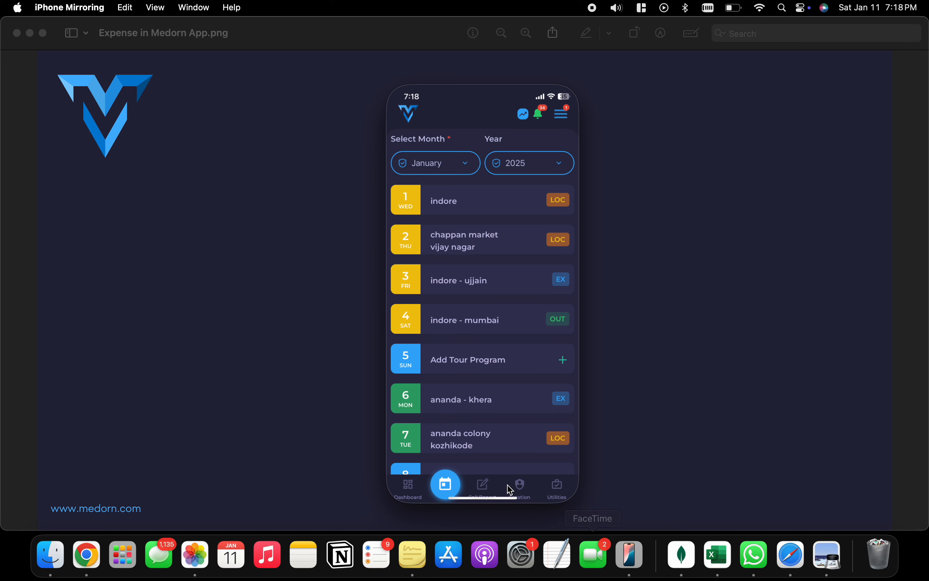
pyautogui.click(525, 490)
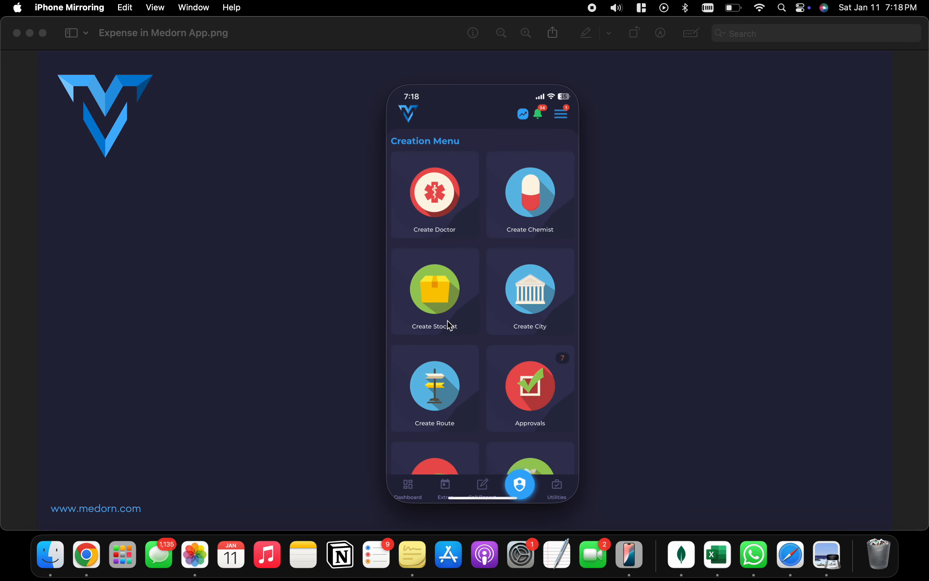
pyautogui.scroll(-1, 499, 299)
pyautogui.click(517, 284)
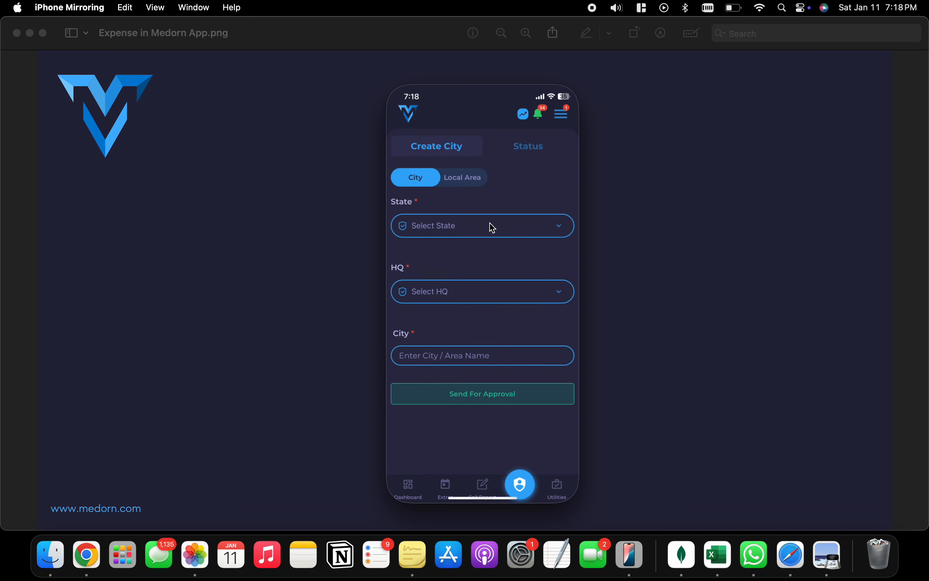
pyautogui.click(460, 303)
pyautogui.click(517, 304)
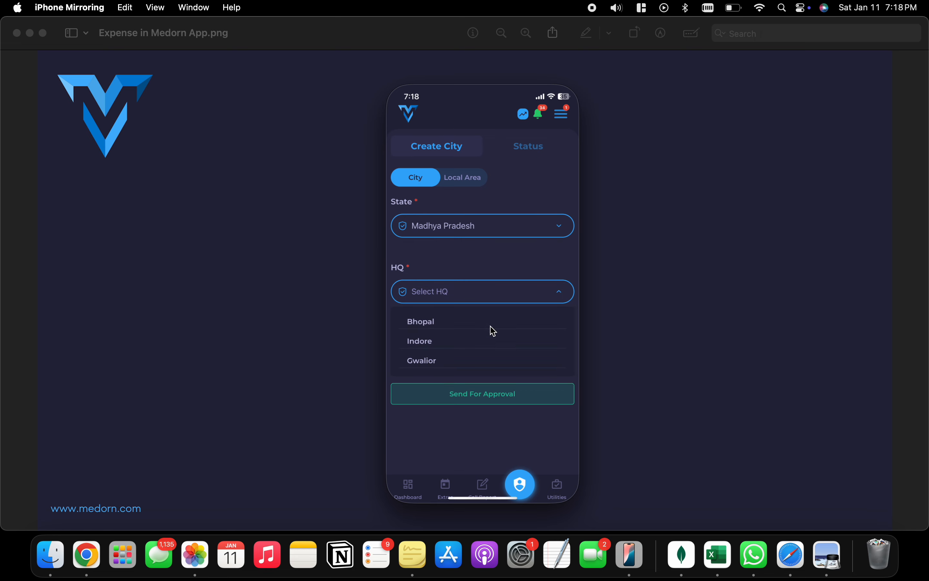
pyautogui.click(430, 323)
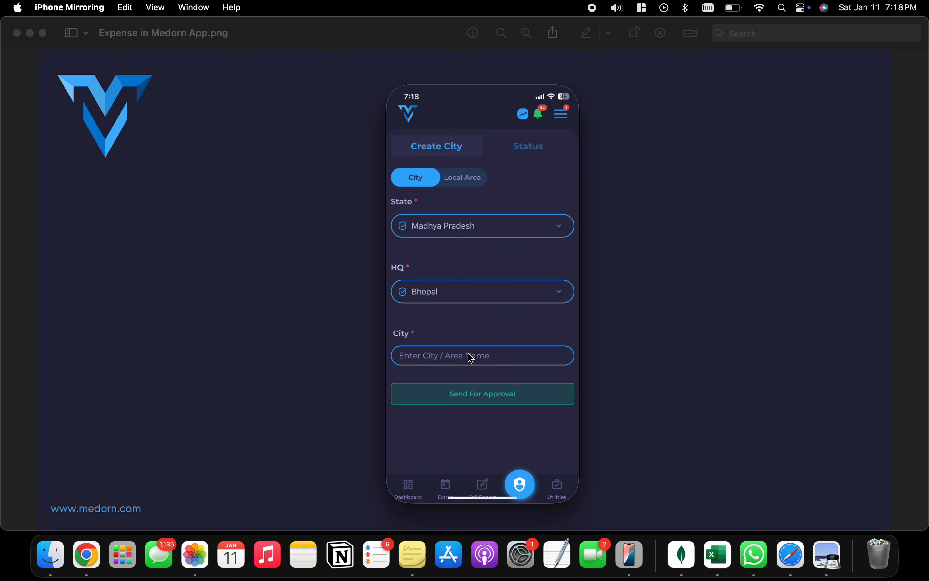
pyautogui.click(472, 359)
pyautogui.write('Sanchi')
pyautogui.click(477, 402)
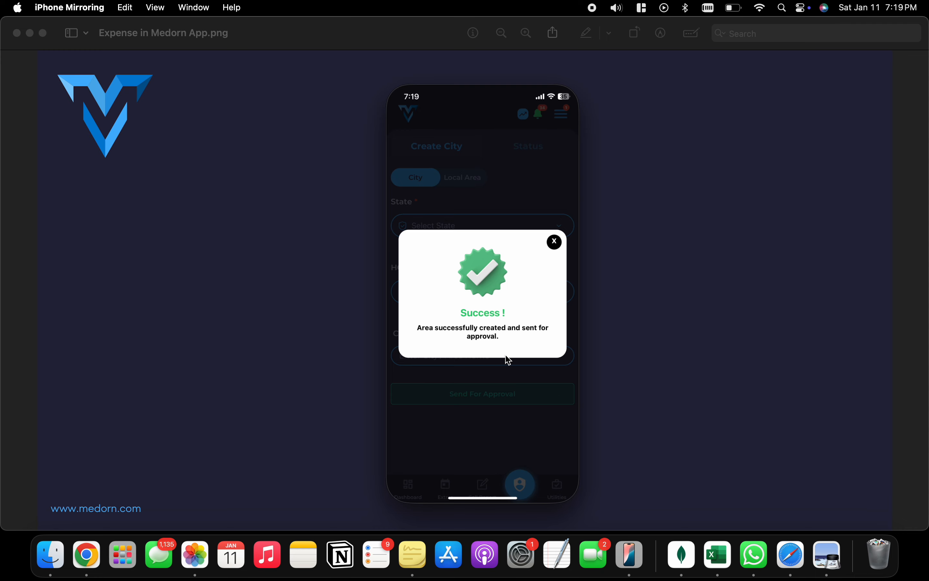
pyautogui.click(555, 242)
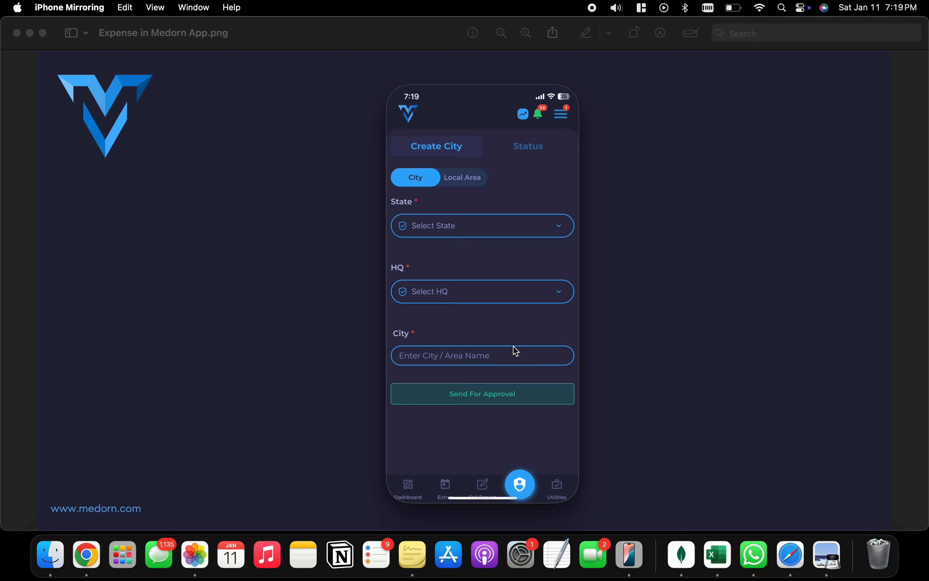
# Step: Check the approval status, then start a Local Area entry for Madhya Pradesh, HQ Bhopal
pyautogui.click(529, 151)
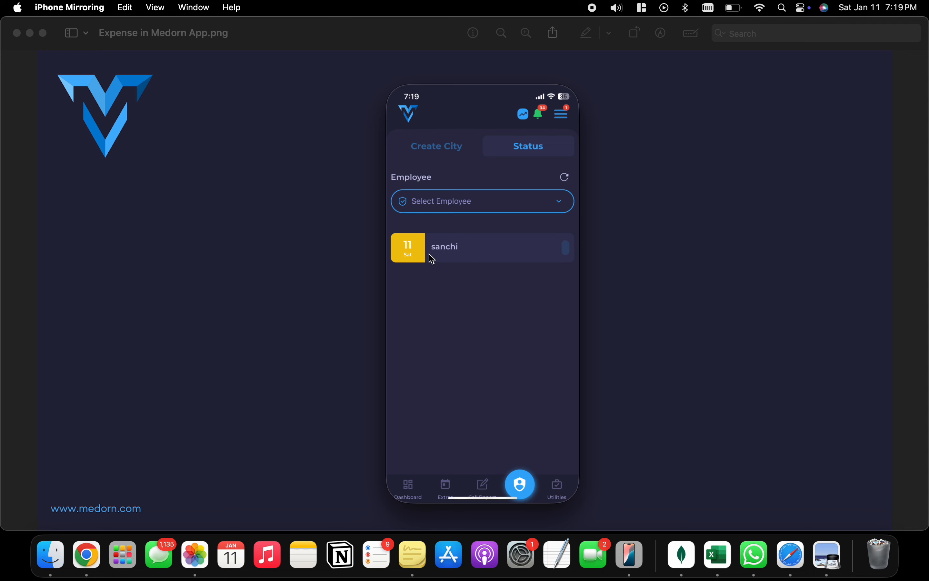
pyautogui.click(450, 157)
pyautogui.click(465, 186)
pyautogui.click(466, 230)
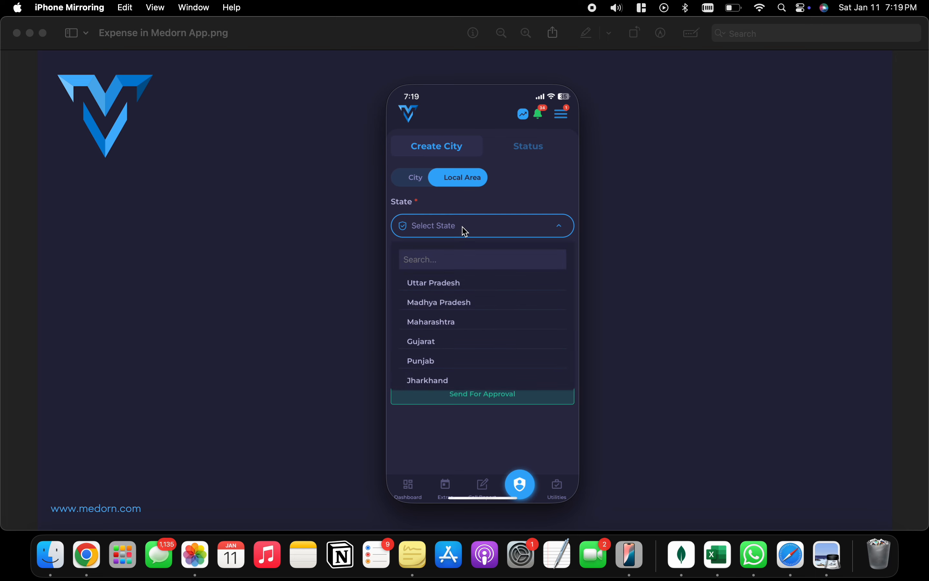
pyautogui.click(461, 303)
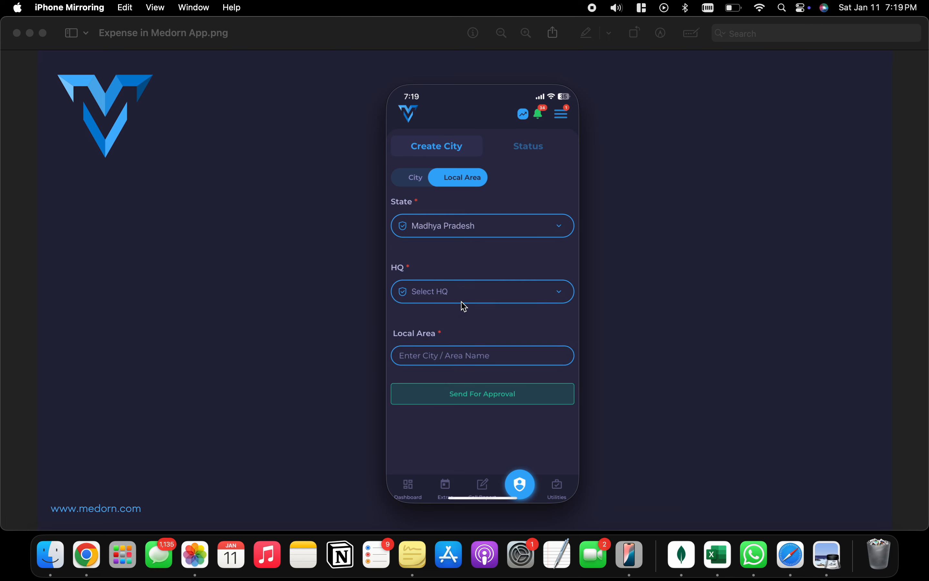
pyautogui.click(462, 299)
pyautogui.click(461, 321)
# Step: Name the local area napin nagar, send it for approval, and view the Status list
pyautogui.click(457, 361)
pyautogui.write('A')
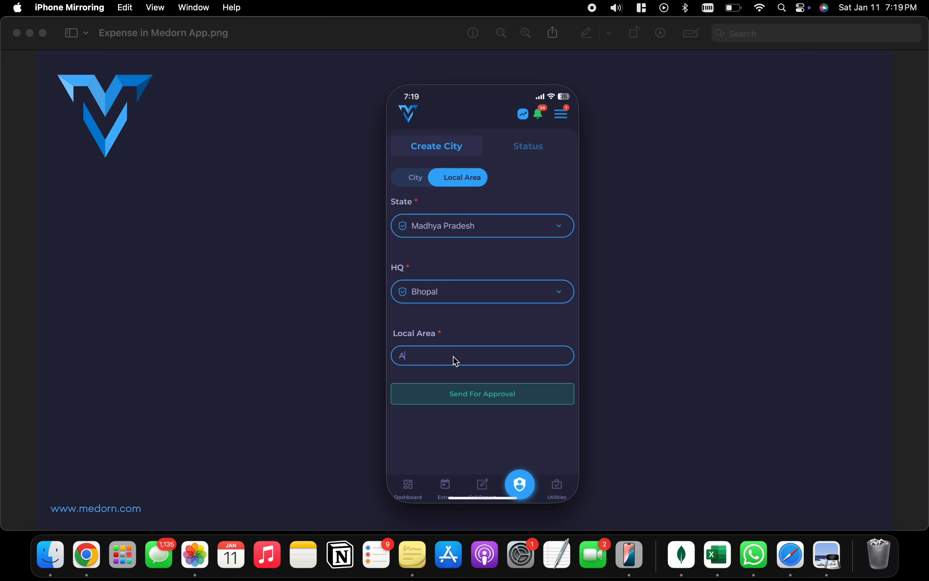
pyautogui.press('BackSpace')
pyautogui.write('Napin Nagar')
pyautogui.click(481, 401)
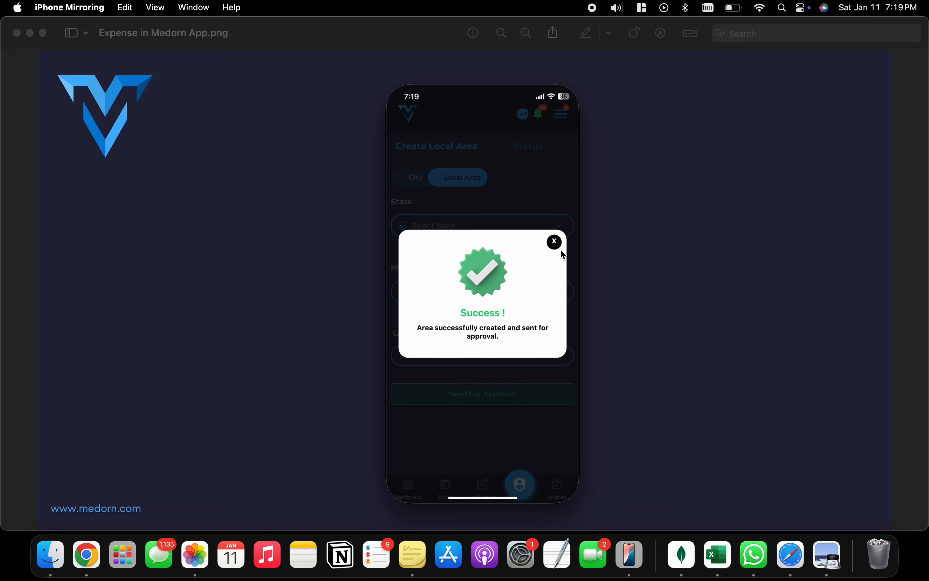
pyautogui.click(557, 242)
pyautogui.click(534, 151)
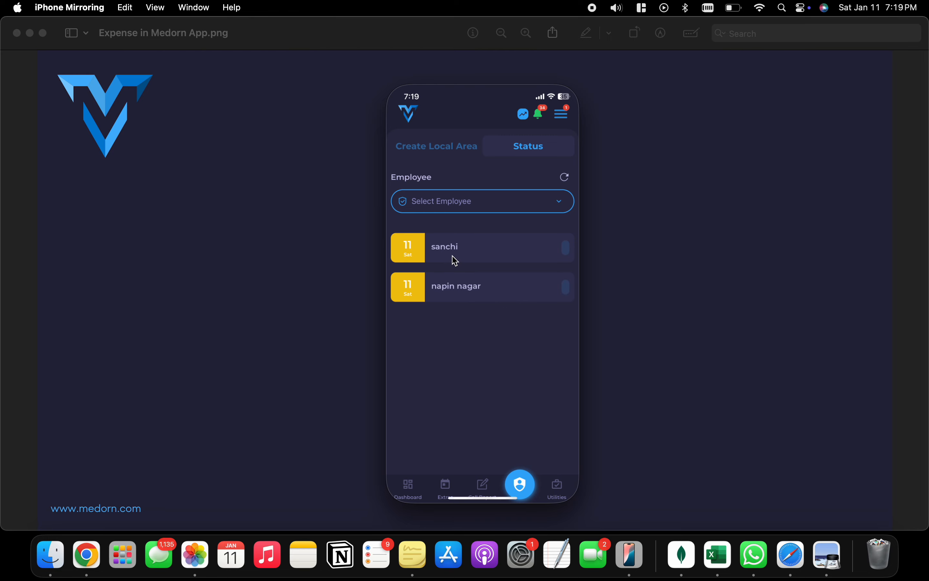
# Step: Open the phone's Create Route form with state Madhya Pradesh and HQ Bhopal, peeking at From City options
pyautogui.click(457, 153)
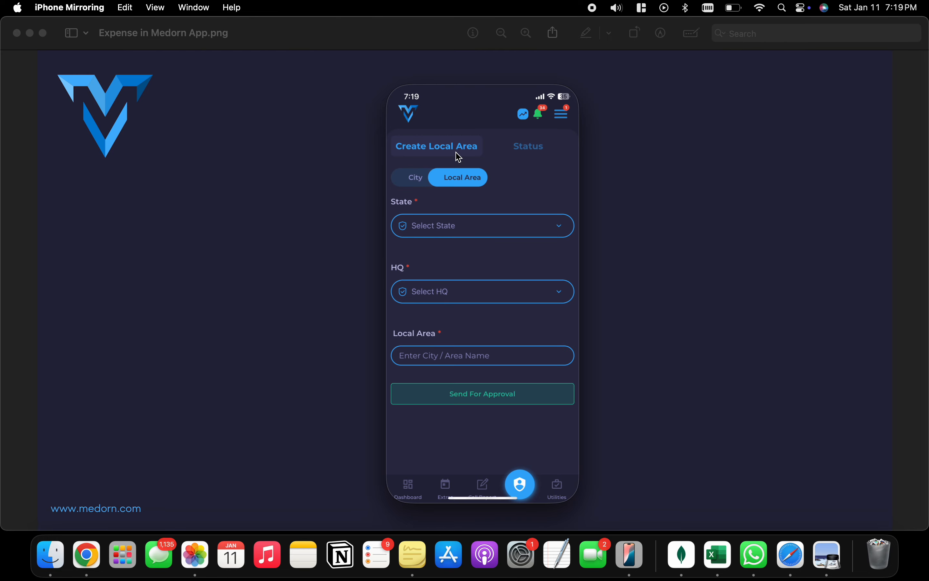
pyautogui.click(519, 487)
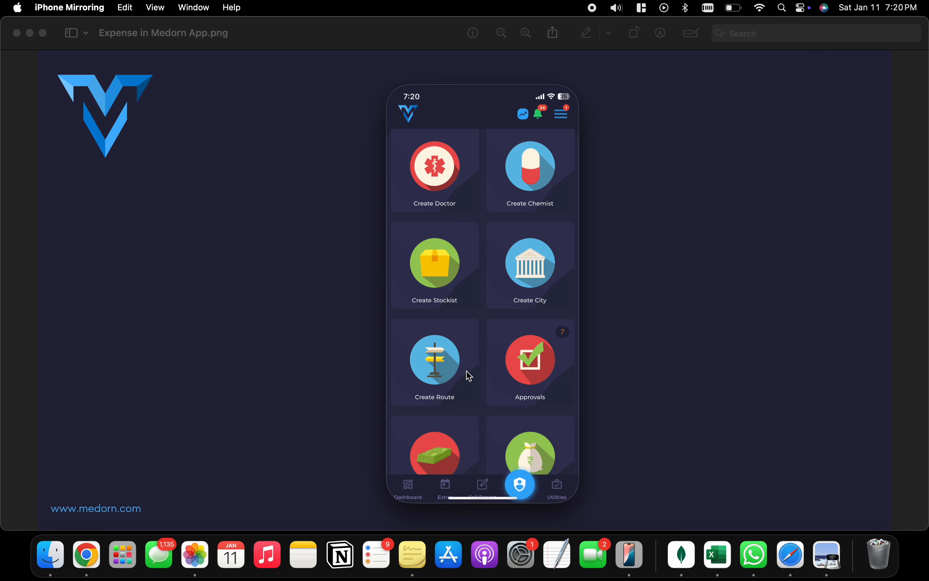
pyautogui.click(444, 375)
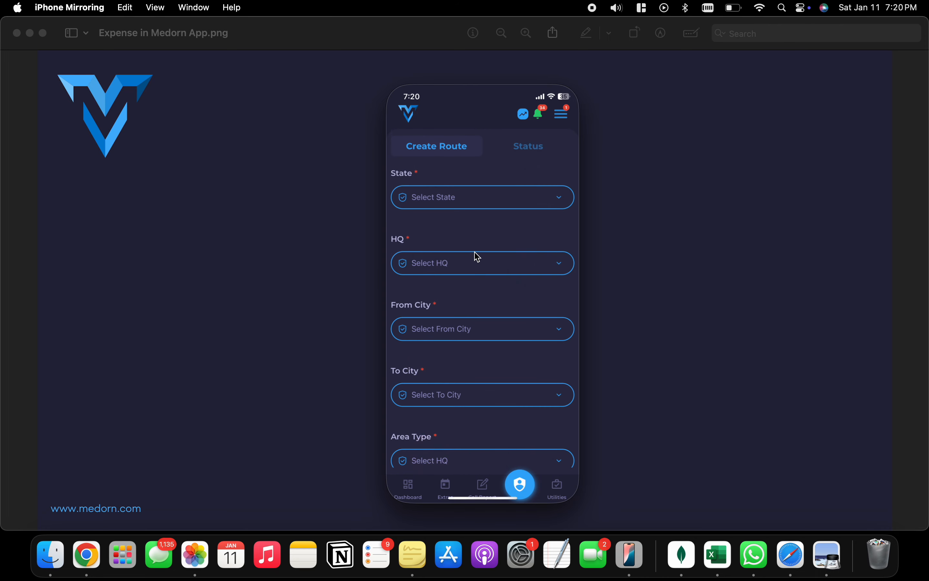
pyautogui.click(481, 200)
pyautogui.click(456, 273)
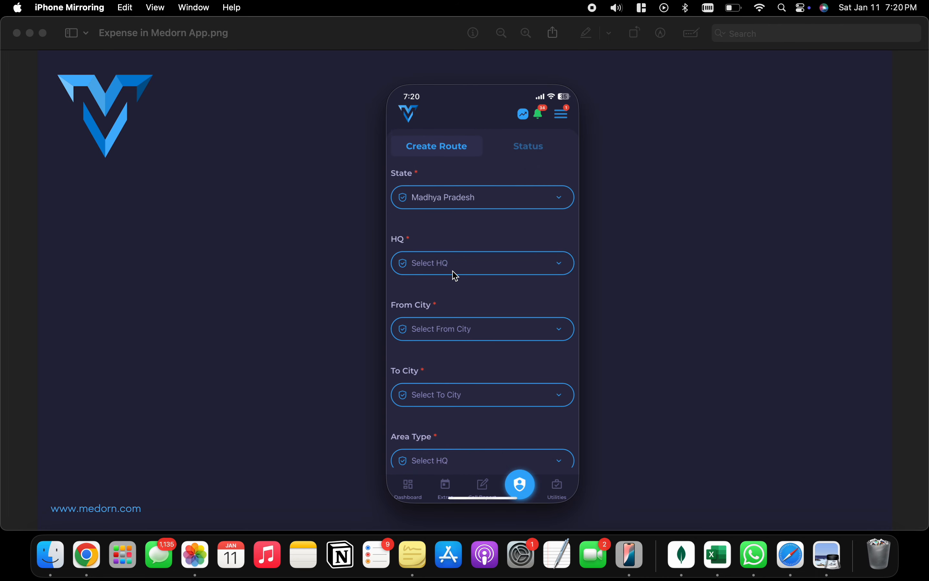
pyautogui.click(473, 264)
pyautogui.click(427, 296)
pyautogui.click(440, 332)
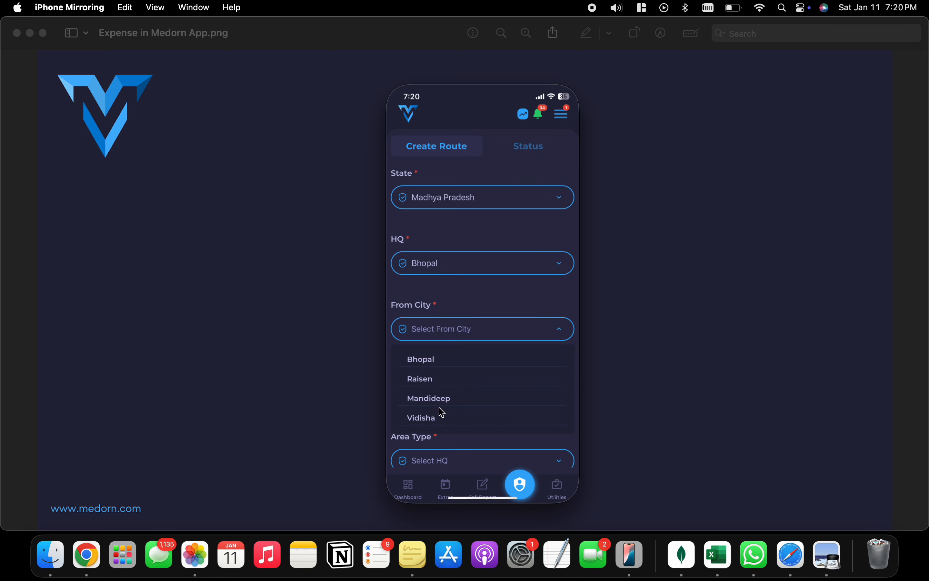
pyautogui.click(484, 293)
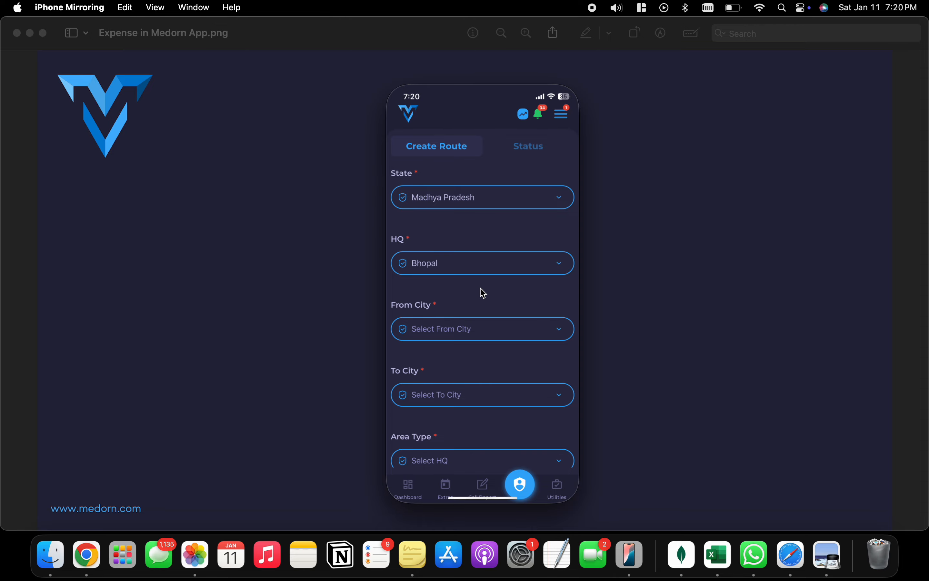
# Step: In the web admin, go from the dashboard to Approvals and open the pending city list
pyautogui.click(801, 564)
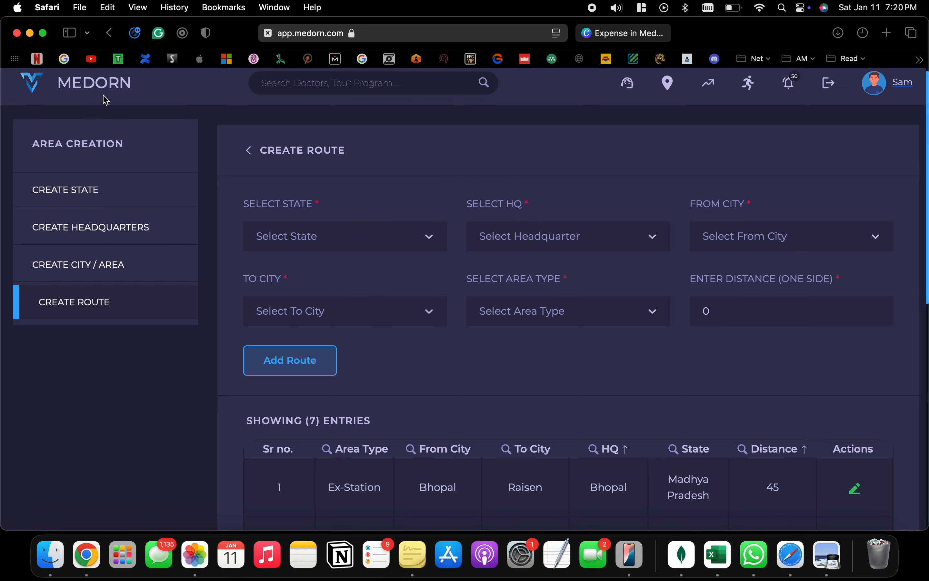
pyautogui.click(104, 92)
pyautogui.click(105, 190)
pyautogui.scroll(-6, 533, 403)
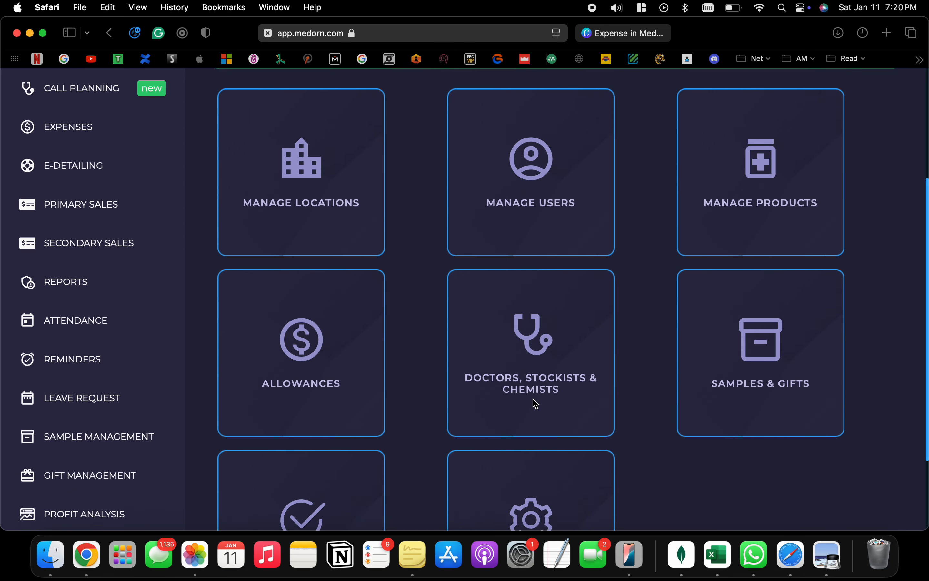
pyautogui.click(278, 413)
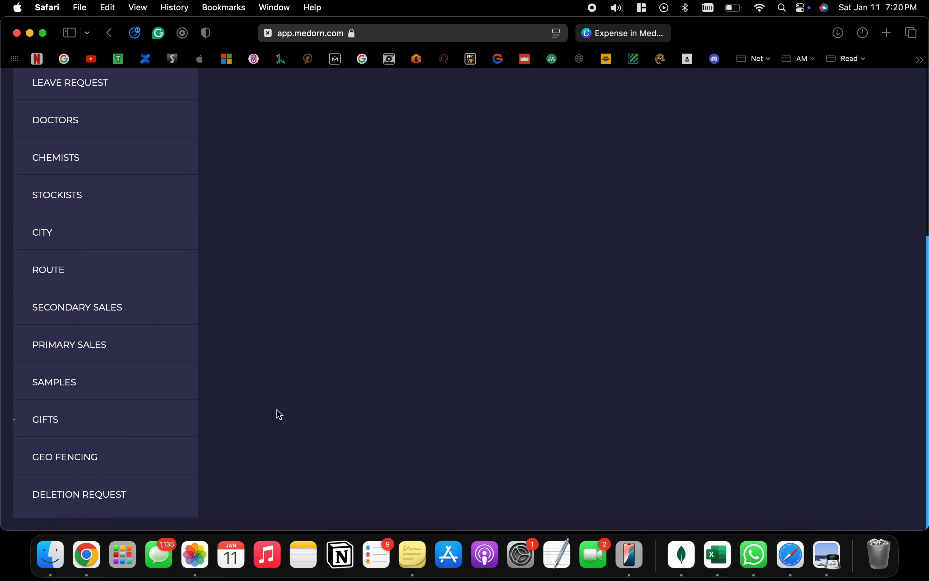
pyautogui.click(70, 352)
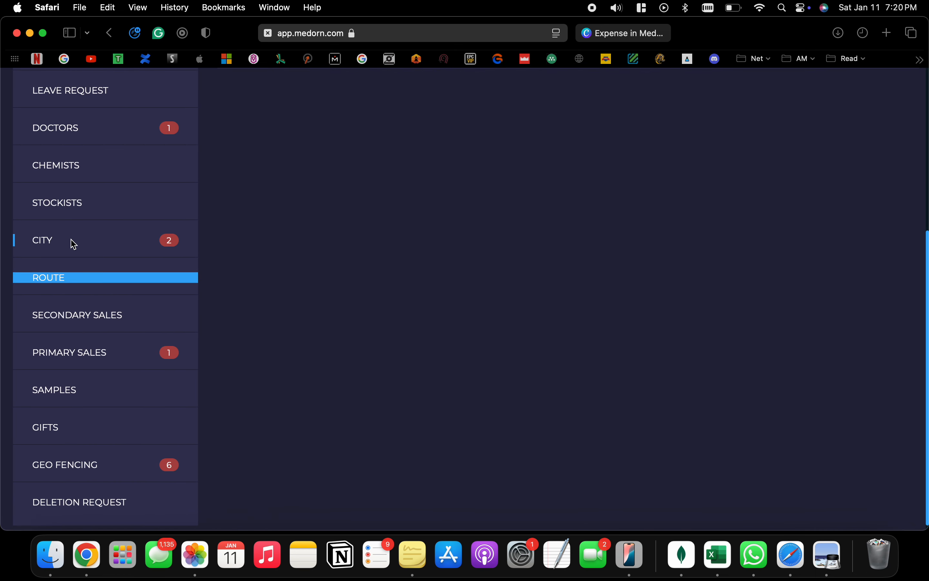
pyautogui.click(83, 241)
pyautogui.scroll(5, 463, 263)
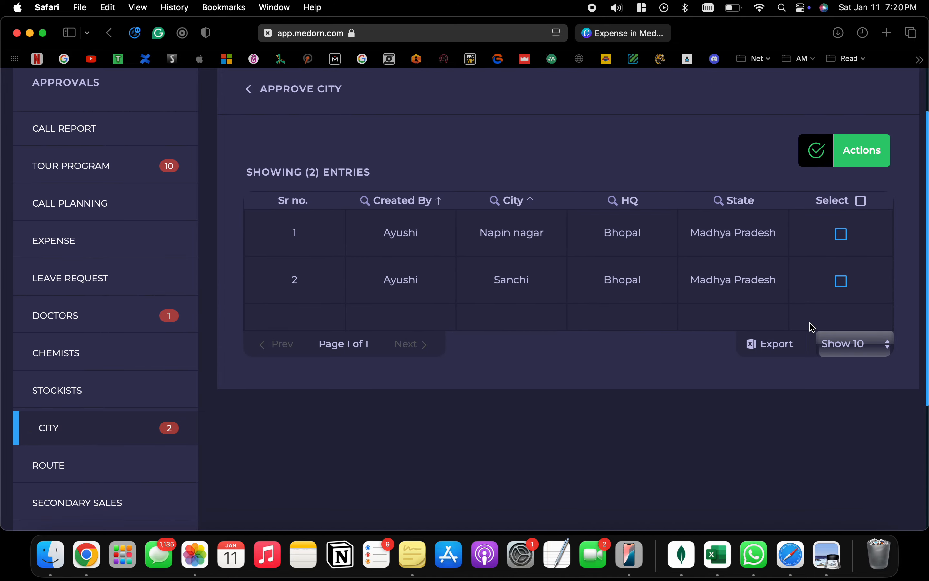
# Step: Select both pending cities, Napin nagar and Sanchi, and approve them
pyautogui.click(862, 200)
pyautogui.click(864, 151)
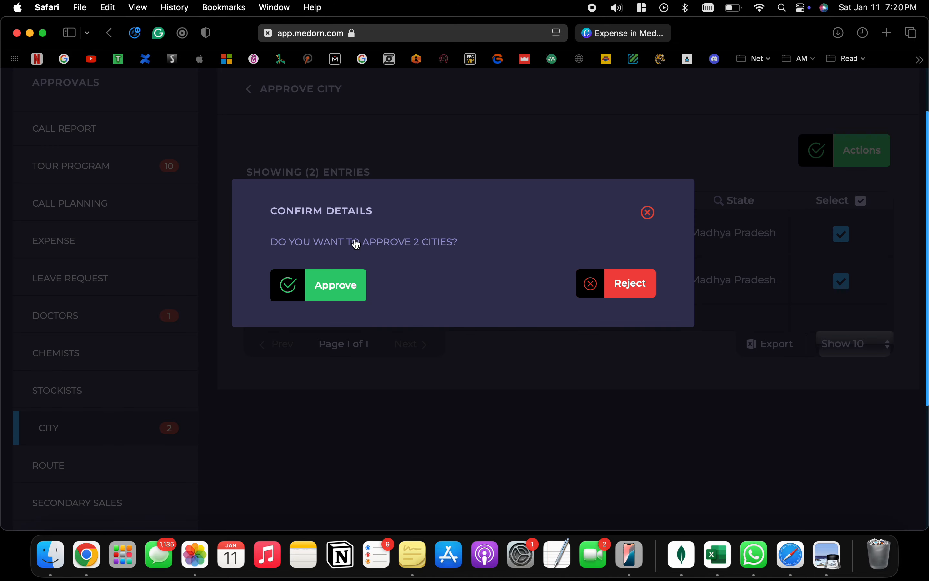
pyautogui.click(334, 285)
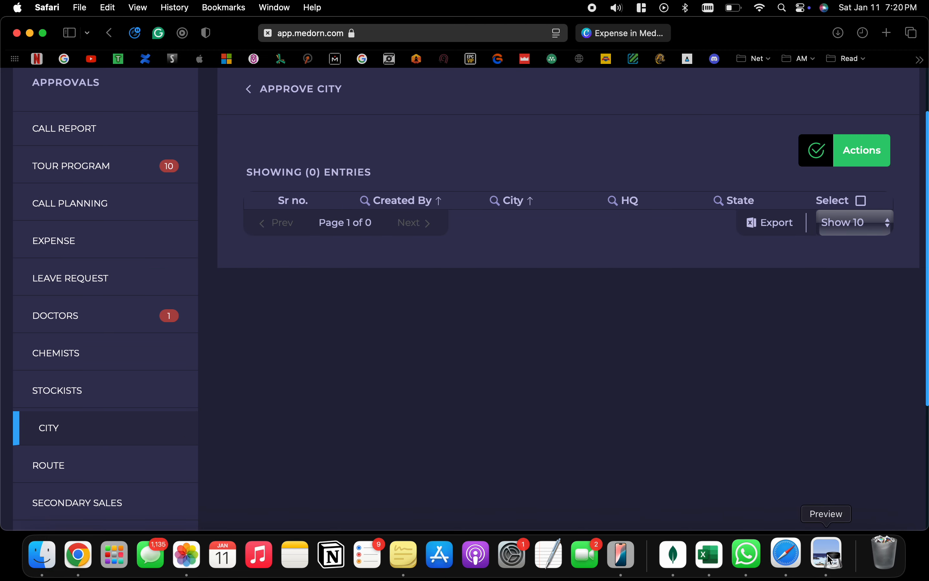
pyautogui.click(829, 560)
# Step: Check the phone's route starting cities, then briefly visit the new city form
pyautogui.click(632, 564)
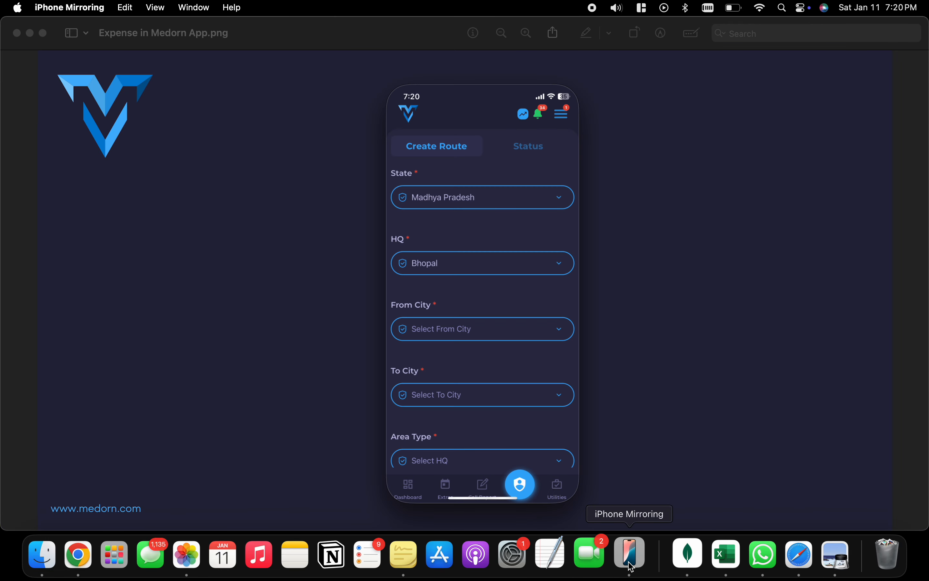
pyautogui.click(475, 327)
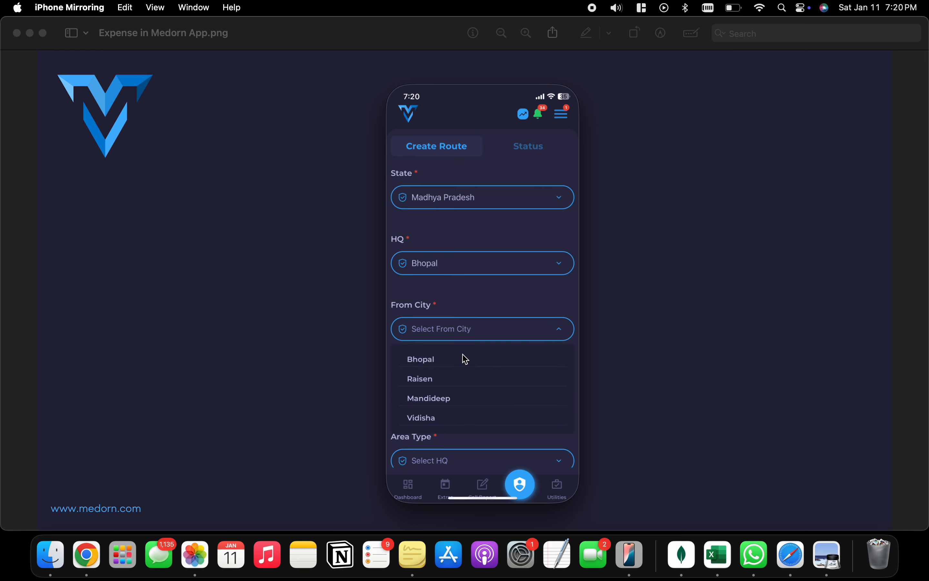
pyautogui.click(496, 305)
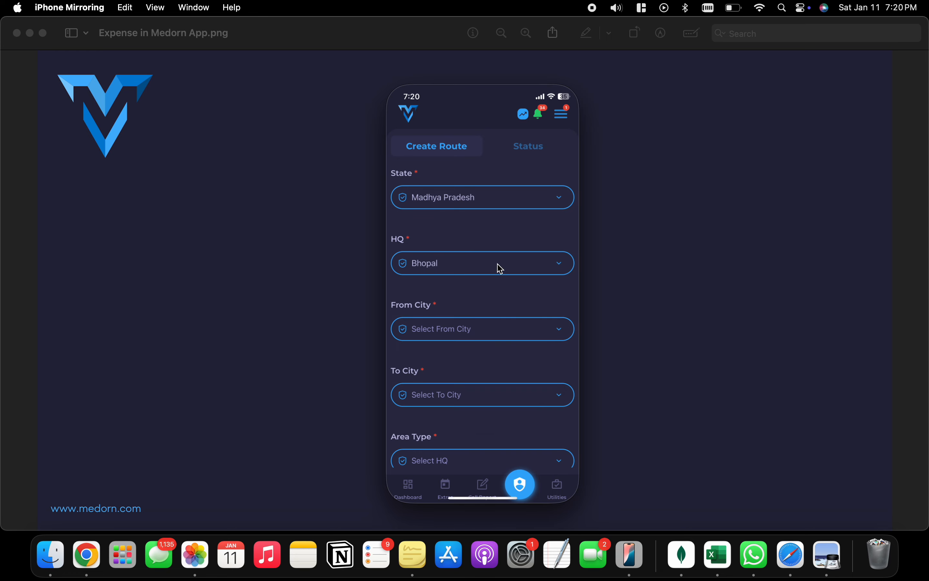
pyautogui.click(520, 483)
pyautogui.click(520, 306)
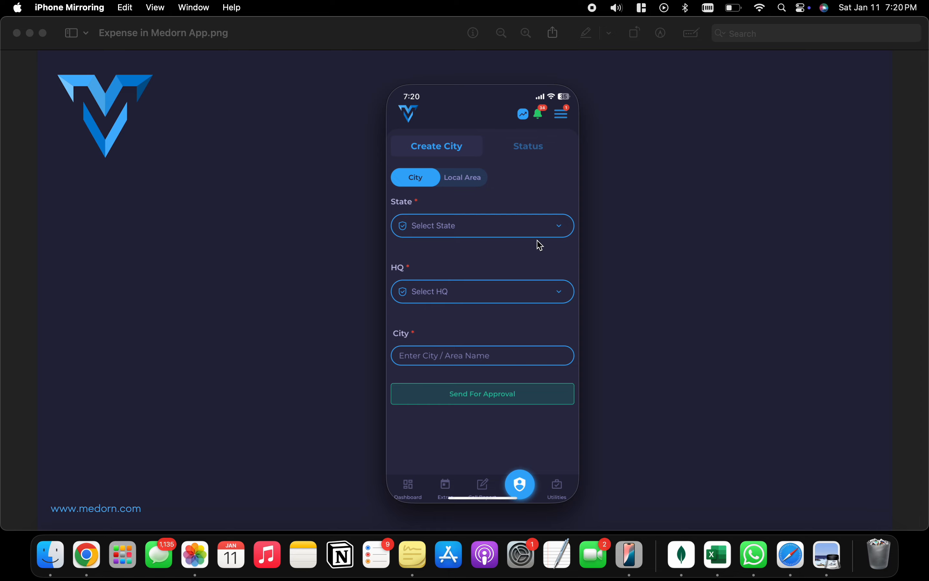
pyautogui.click(521, 487)
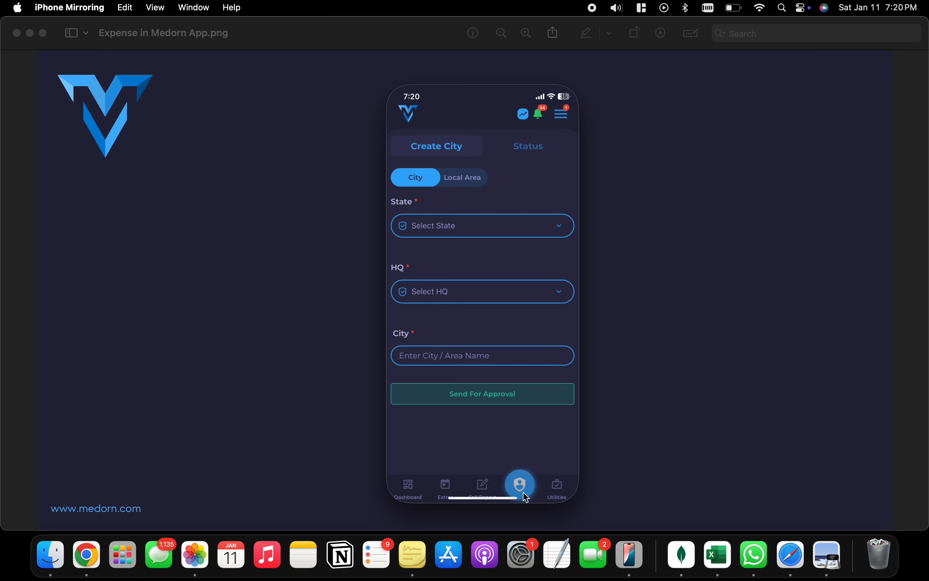
# Step: Reopen Create Route with Madhya Pradesh and Bhopal and confirm Sanchi is a starting city
pyautogui.click(451, 398)
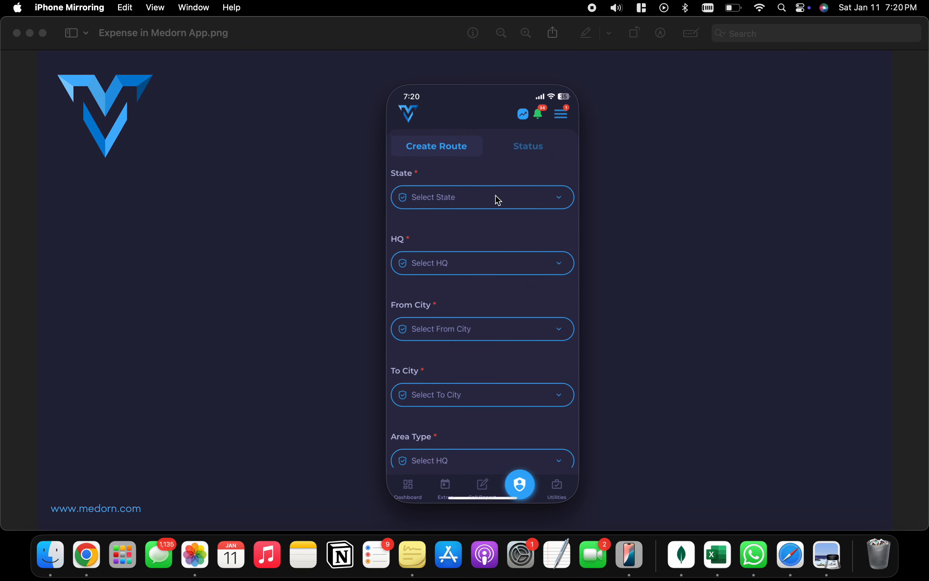
pyautogui.click(498, 198)
pyautogui.click(462, 275)
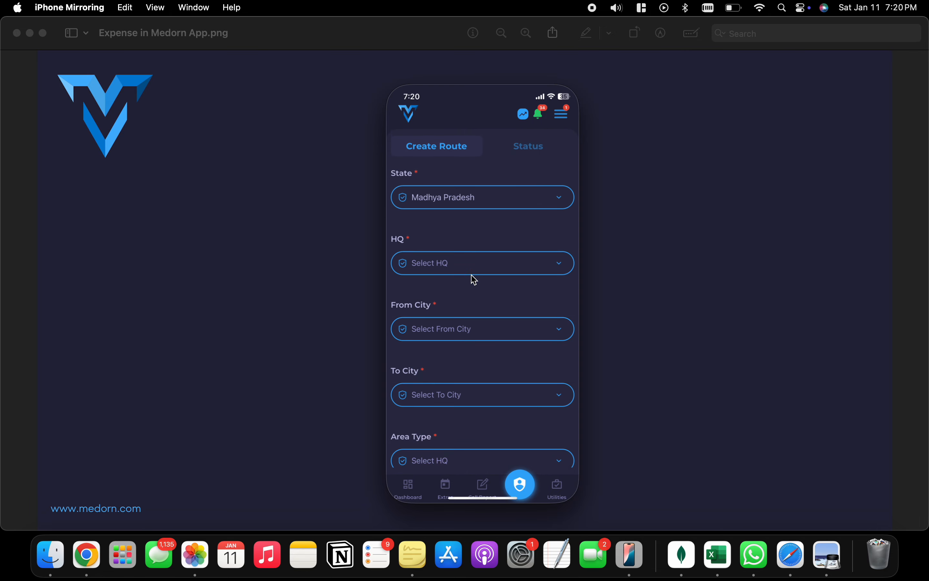
pyautogui.click(487, 269)
pyautogui.click(462, 295)
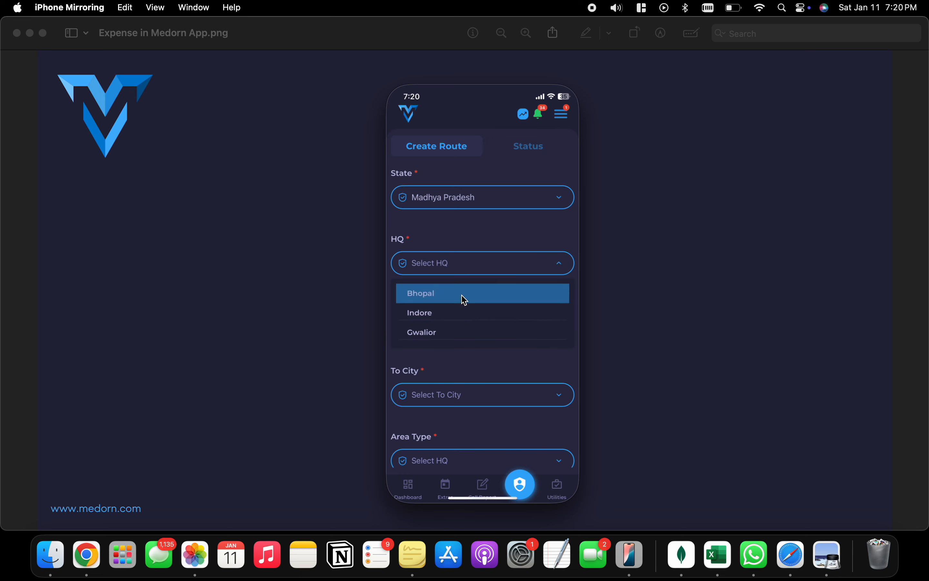
pyautogui.click(526, 333)
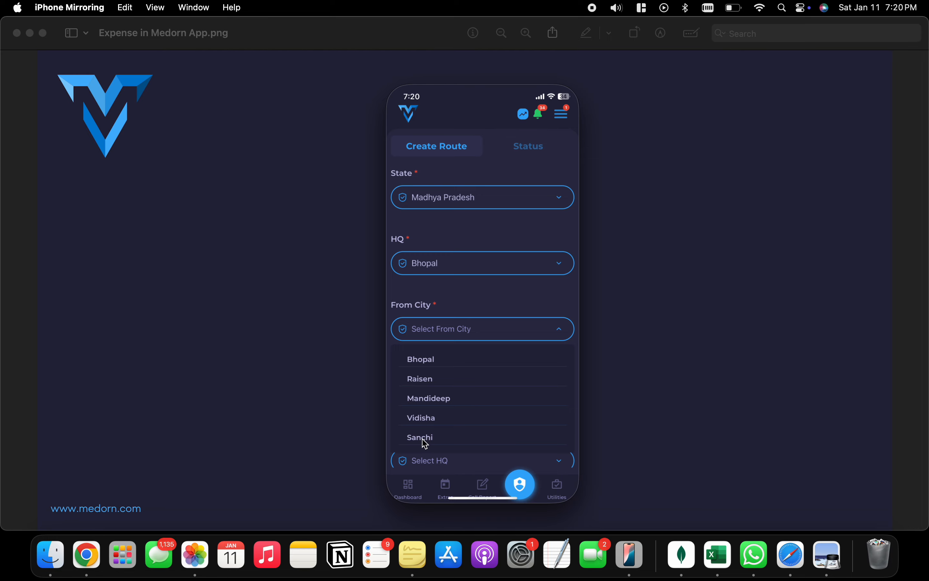
# Step: Show the city Status list with sanchi and napin nagar approved
pyautogui.click(523, 483)
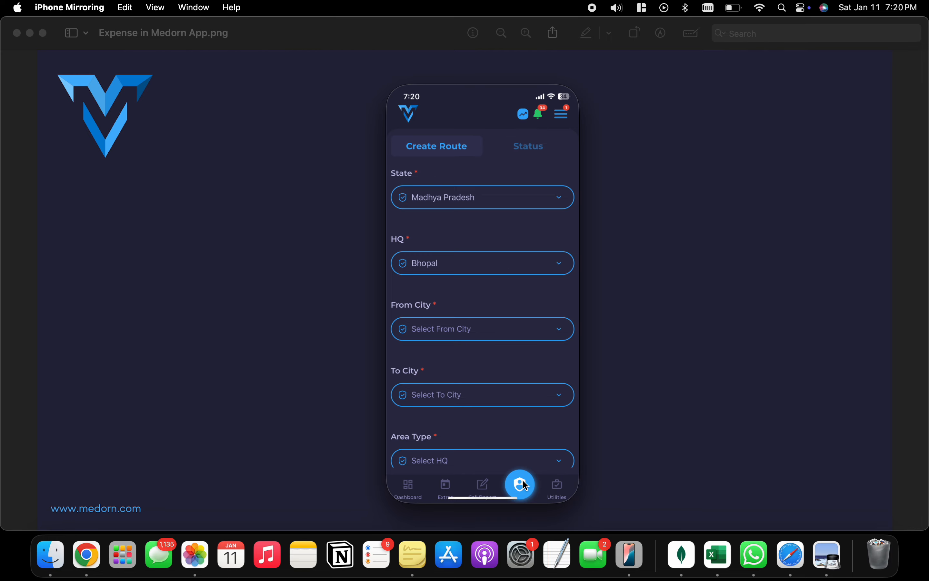
pyautogui.click(532, 264)
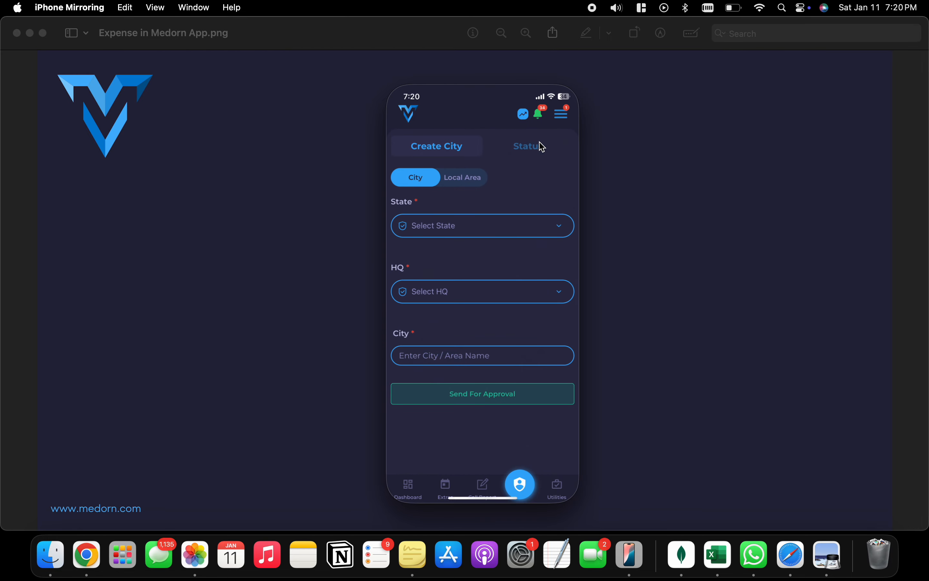
pyautogui.click(543, 146)
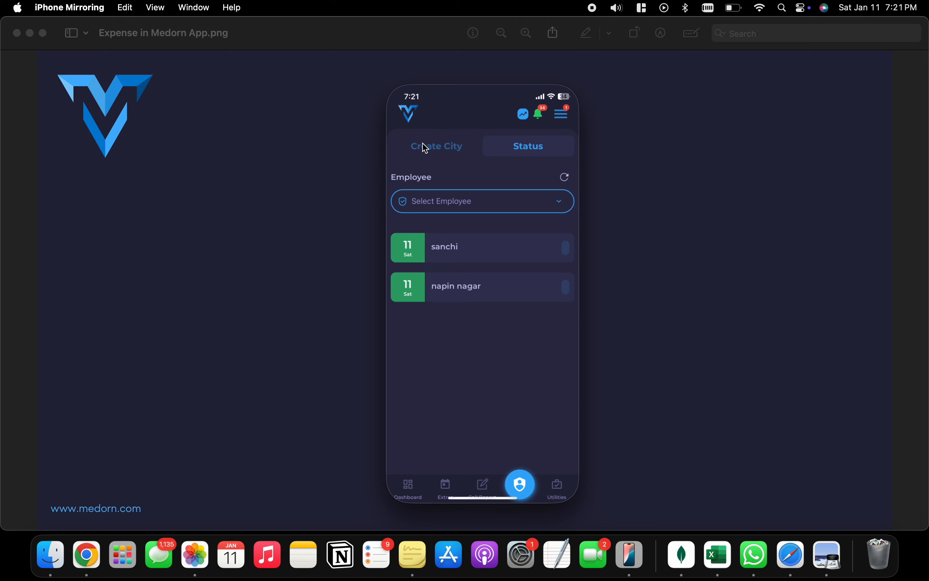
# Step: Start a new route for Madhya Pradesh, HQ Bhopal, beginning at bhopal
pyautogui.click(518, 488)
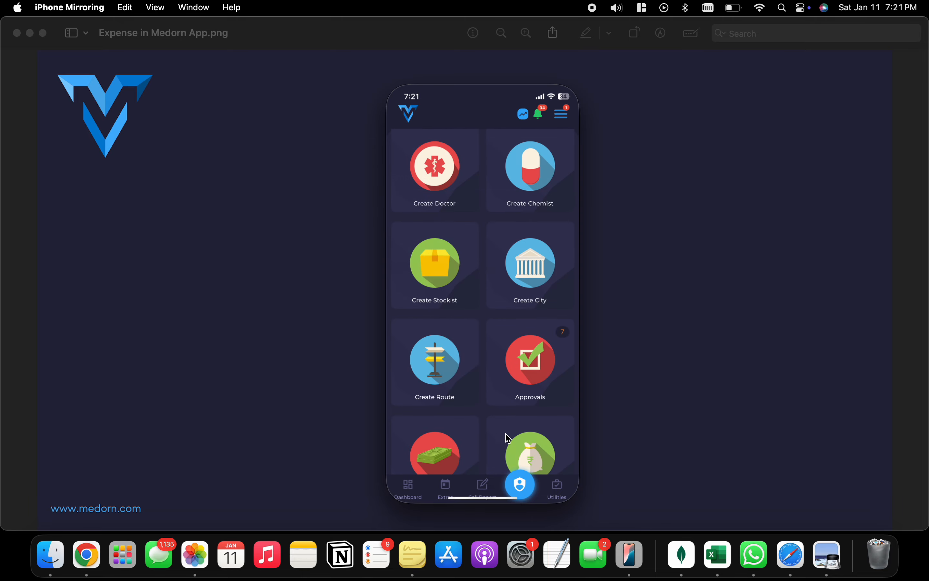
pyautogui.click(440, 385)
pyautogui.click(469, 205)
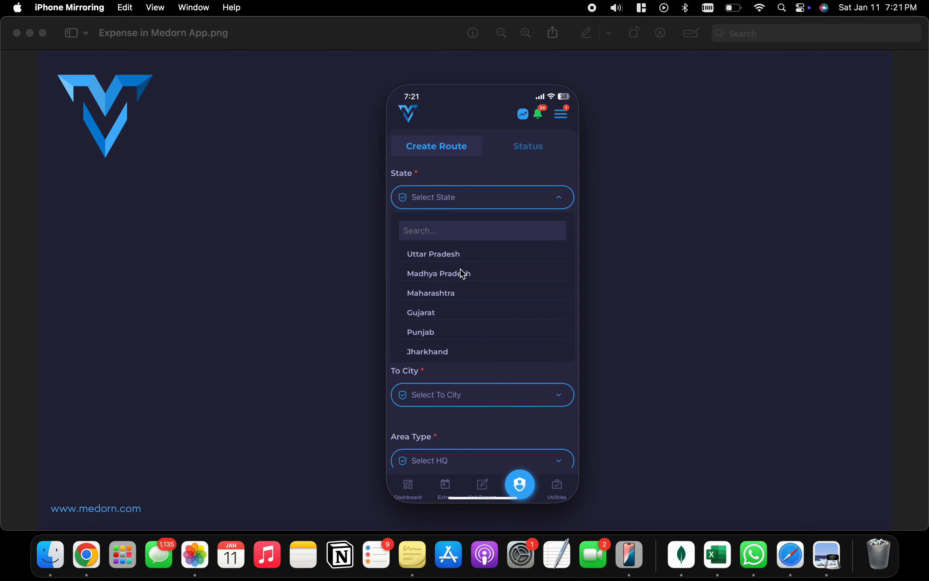
pyautogui.click(446, 281)
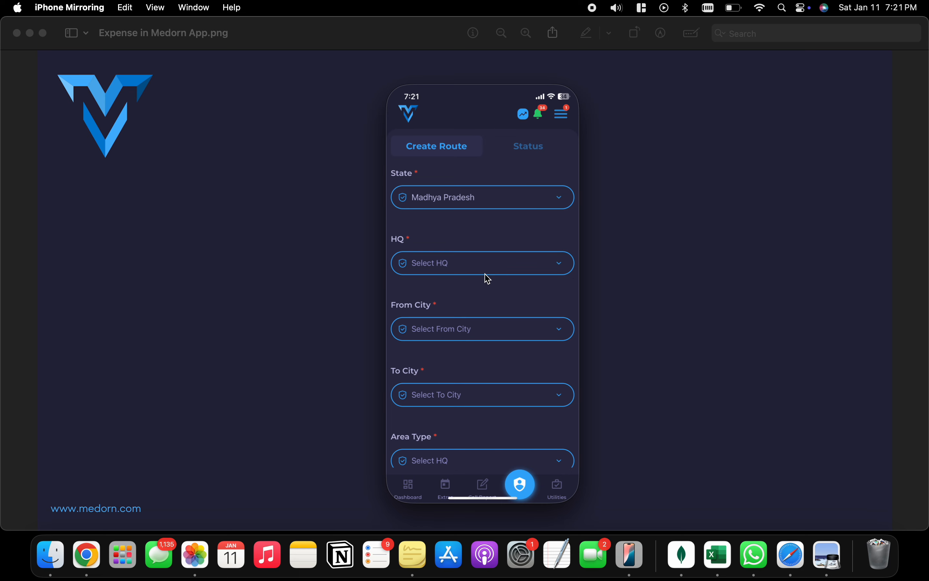
pyautogui.click(485, 269)
pyautogui.click(425, 295)
pyautogui.click(491, 330)
pyautogui.click(447, 363)
# Step: End the route at sanchi as Ex-Station with distance 56, send it for approval, and view Status
pyautogui.click(491, 396)
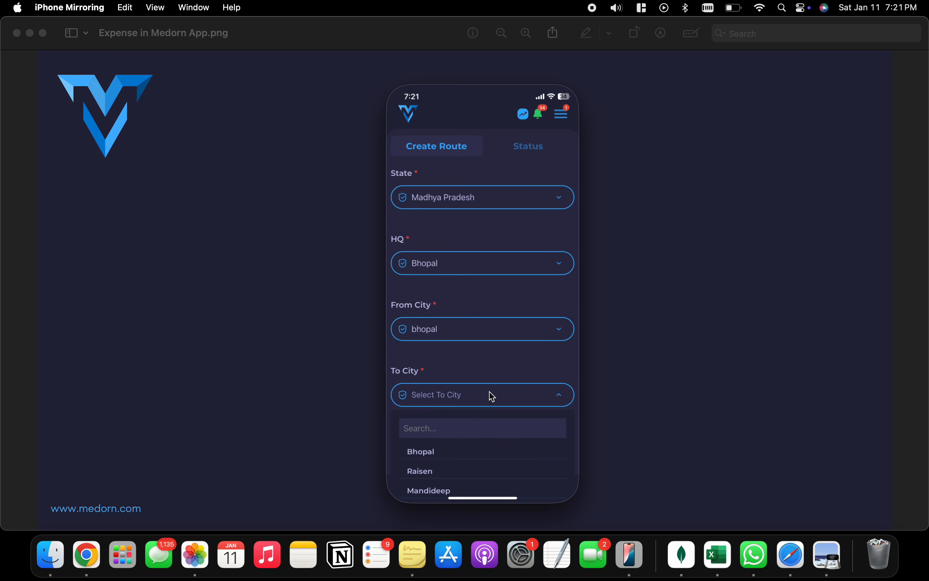
pyautogui.scroll(-3, 462, 466)
pyautogui.click(442, 487)
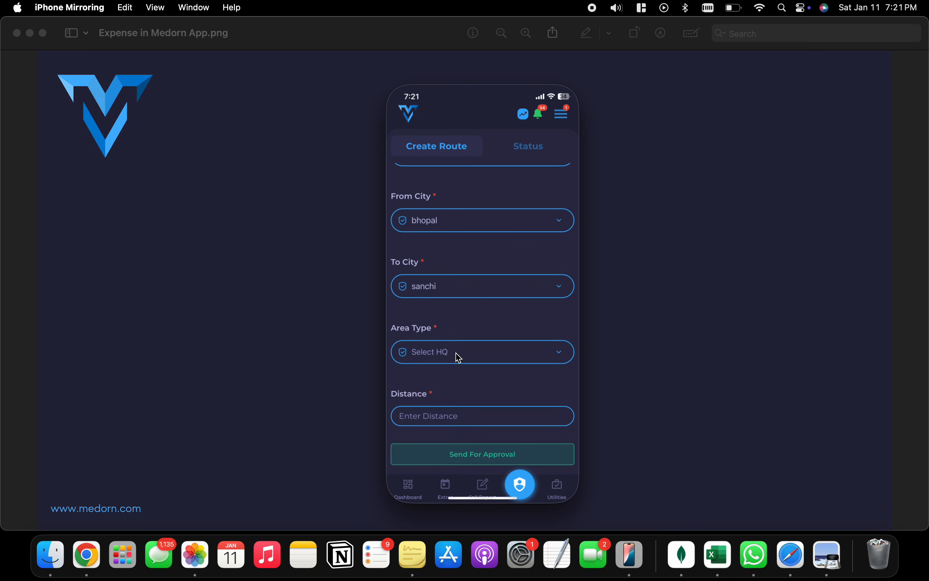
pyautogui.click(456, 352)
pyautogui.click(441, 383)
pyautogui.write('56')
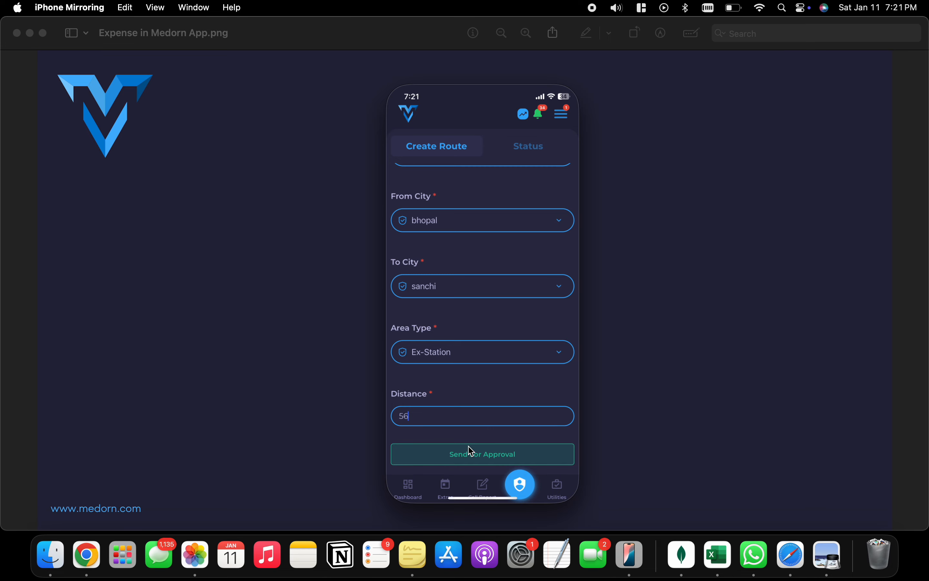
pyautogui.click(471, 455)
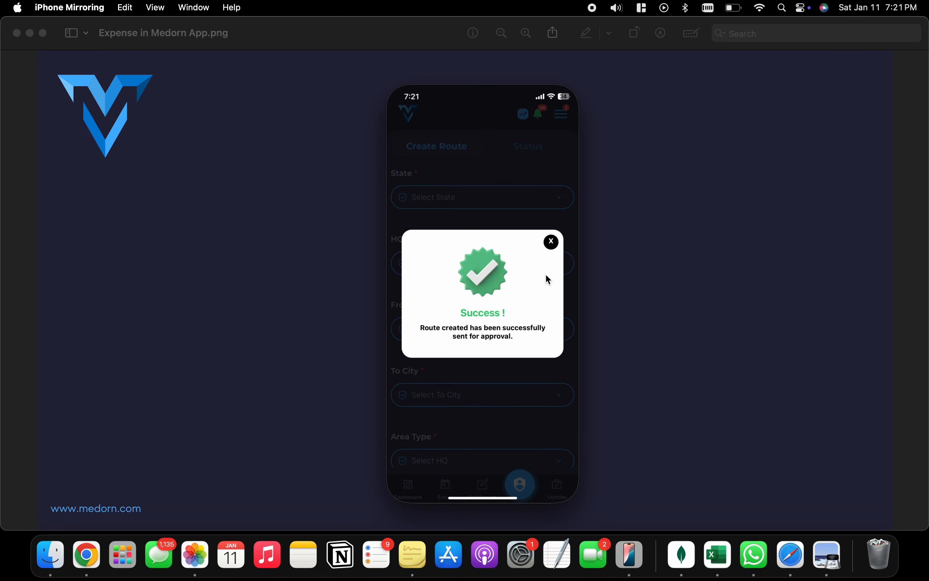
pyautogui.click(551, 243)
pyautogui.click(534, 154)
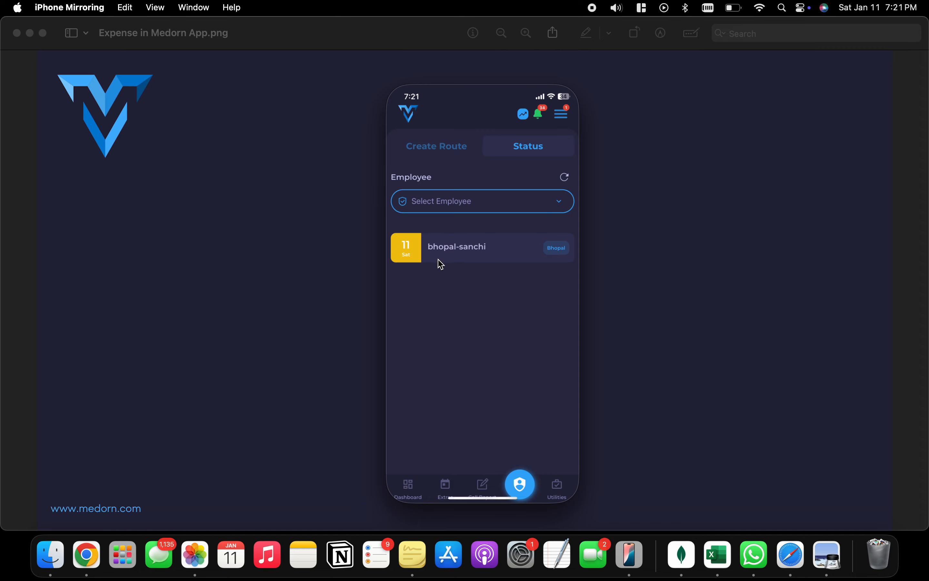
# Step: Start a Jan 5 tour plan with area type Ex-Station and review the available routes
pyautogui.click(449, 486)
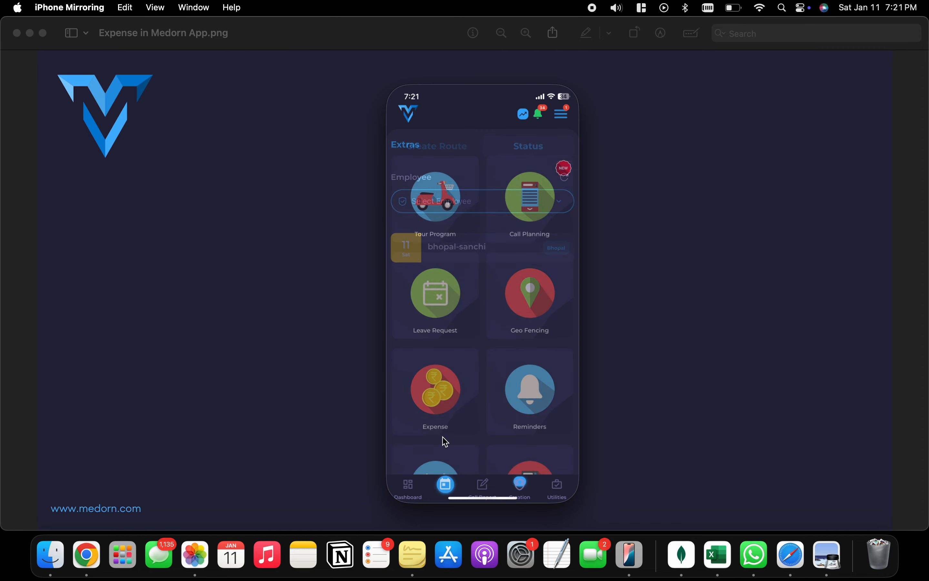
pyautogui.click(439, 236)
pyautogui.click(455, 368)
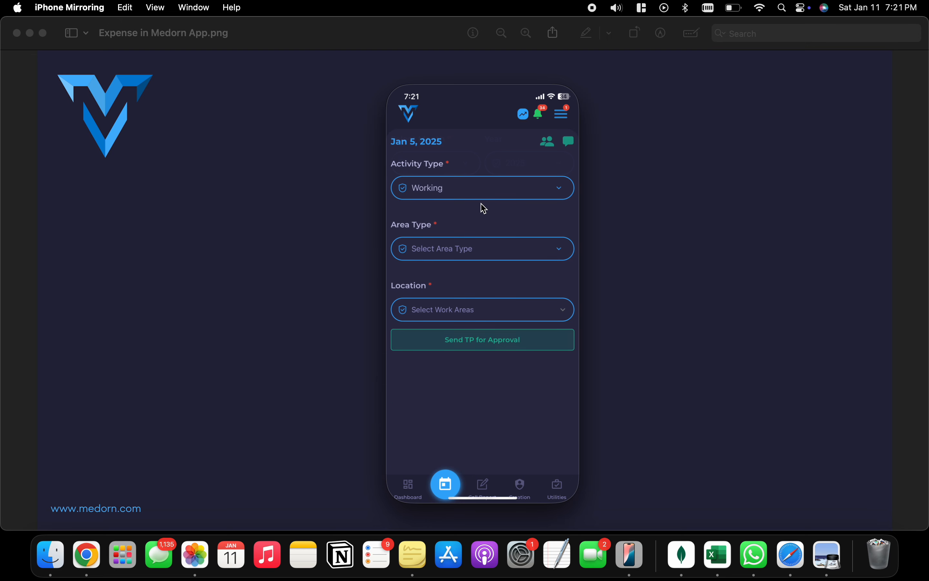
pyautogui.click(470, 253)
pyautogui.click(459, 304)
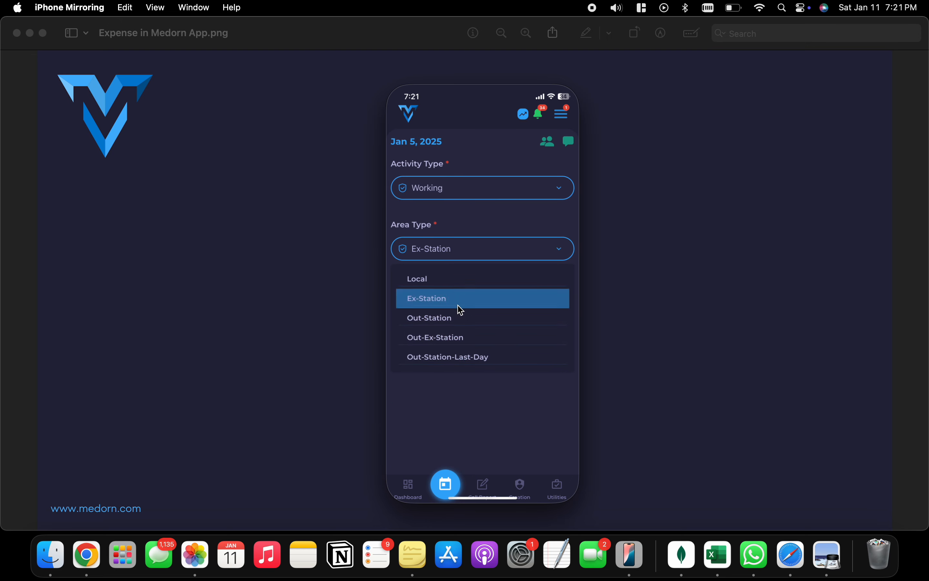
pyautogui.click(484, 313)
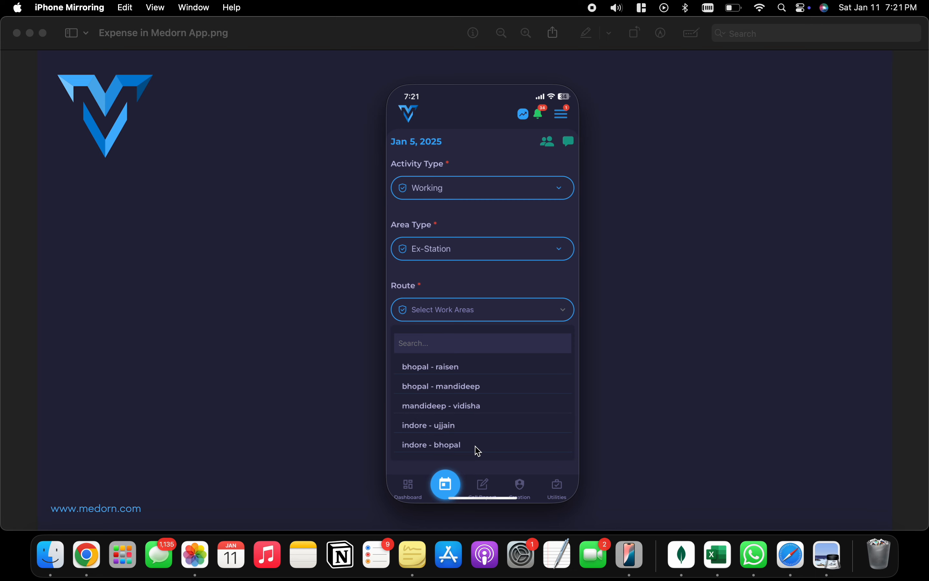
pyautogui.click(495, 292)
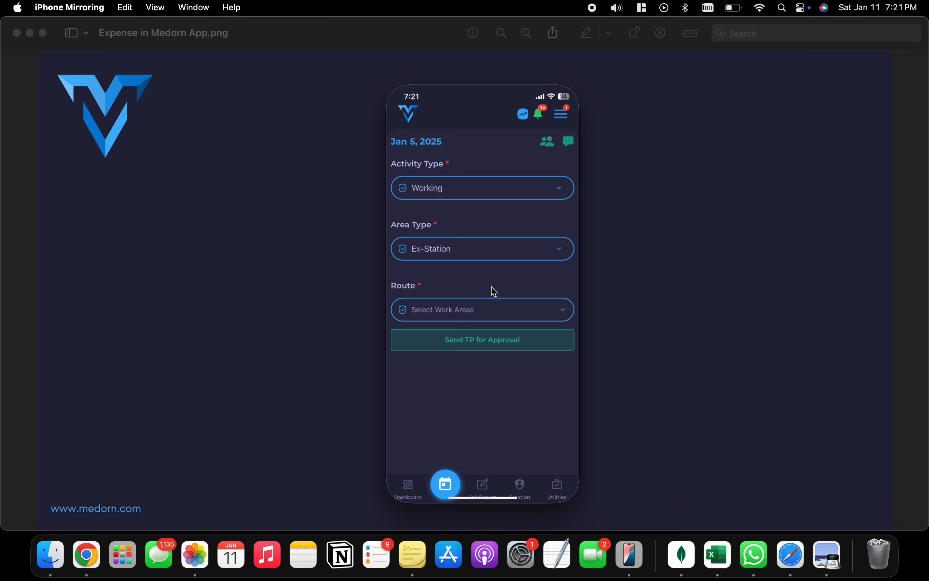
# Step: Return to the Creation Menu, where Approvals shows a count of 7
pyautogui.click(521, 488)
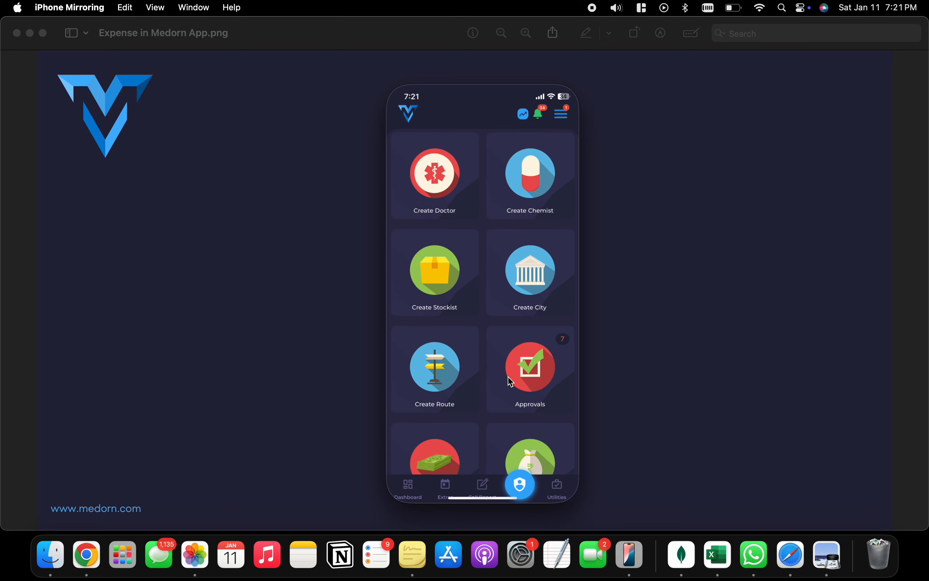
pyautogui.scroll(-3, 510, 382)
pyautogui.scroll(5, 511, 381)
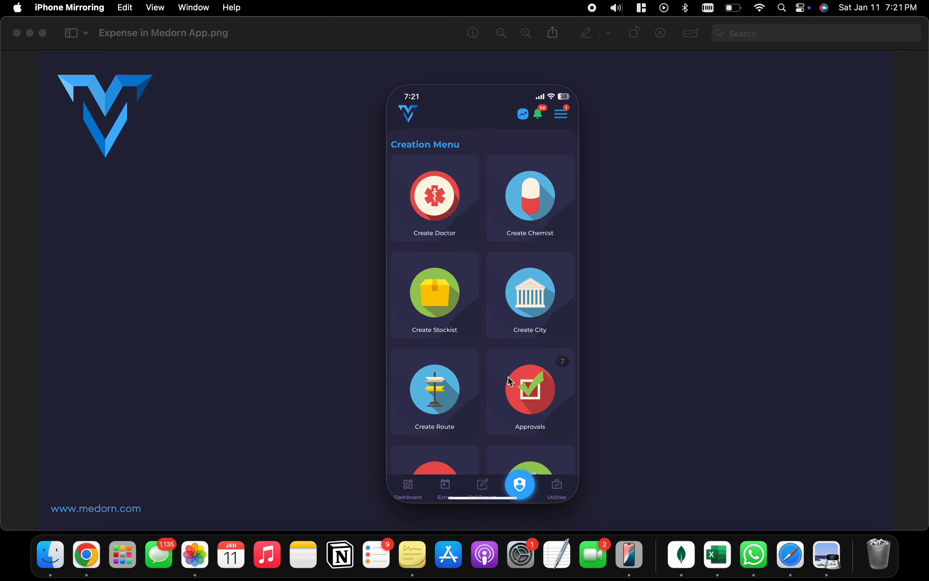